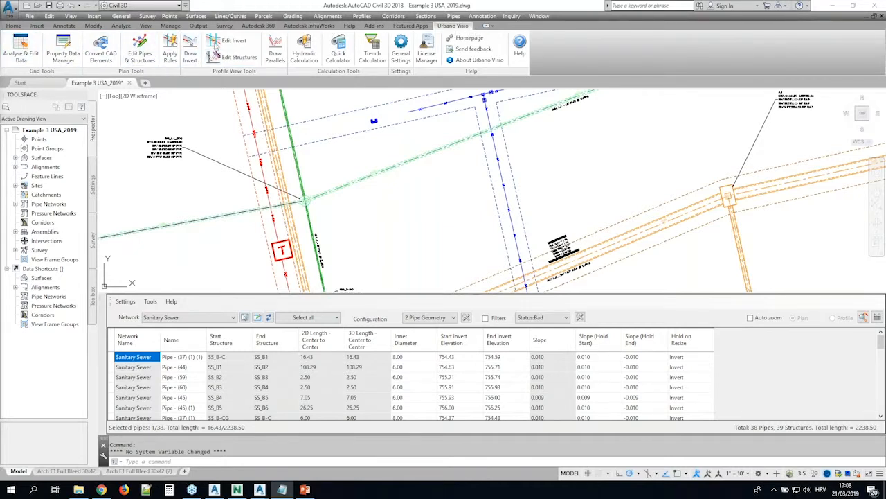
- Open the data analysis and editing grid, view the Storm Sewer network's data, and return to the Sanitary Sewer network
{"action": "left_click", "coordinate": [20, 62]}
{"action": "left_click", "coordinate": [235, 317]}
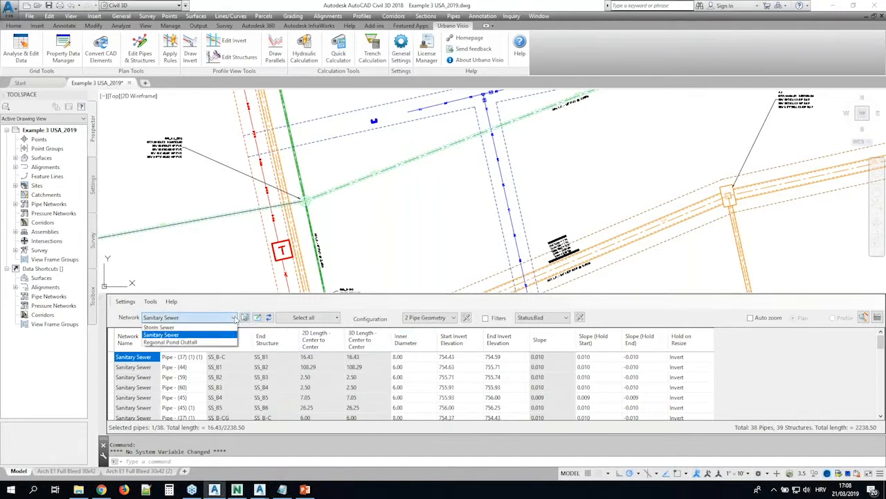
{"action": "left_click", "coordinate": [201, 326]}
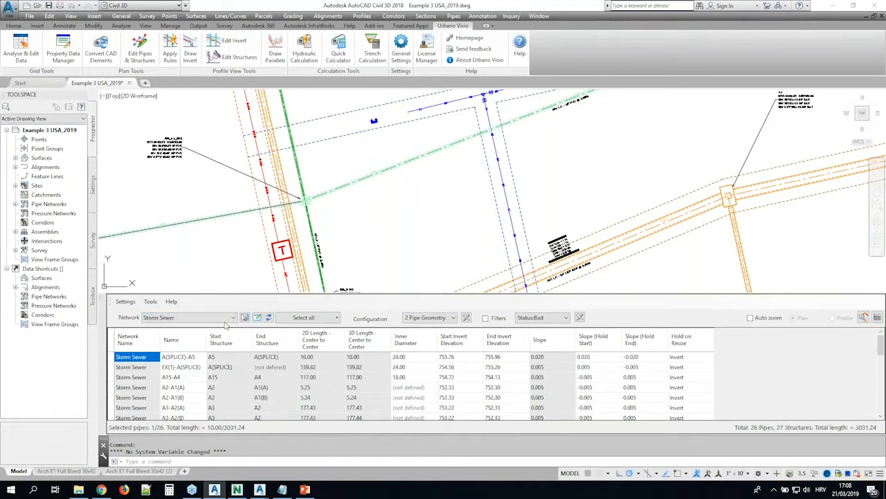
{"action": "left_click", "coordinate": [234, 318]}
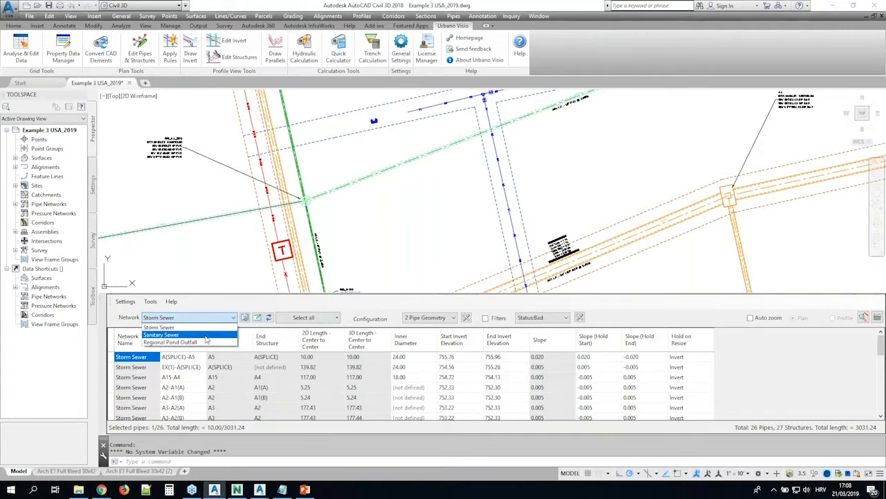
{"action": "left_click", "coordinate": [205, 335]}
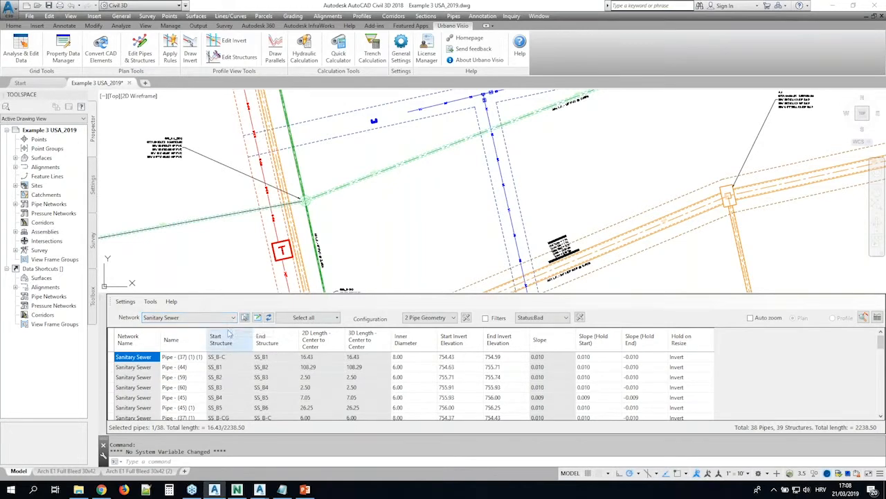
- Review the Sanitary Sewer pipes with the Pipe Properties, Pipe Geometry, Pipes - Short and Pipe Hydraulics configurations
{"action": "left_click", "coordinate": [443, 318]}
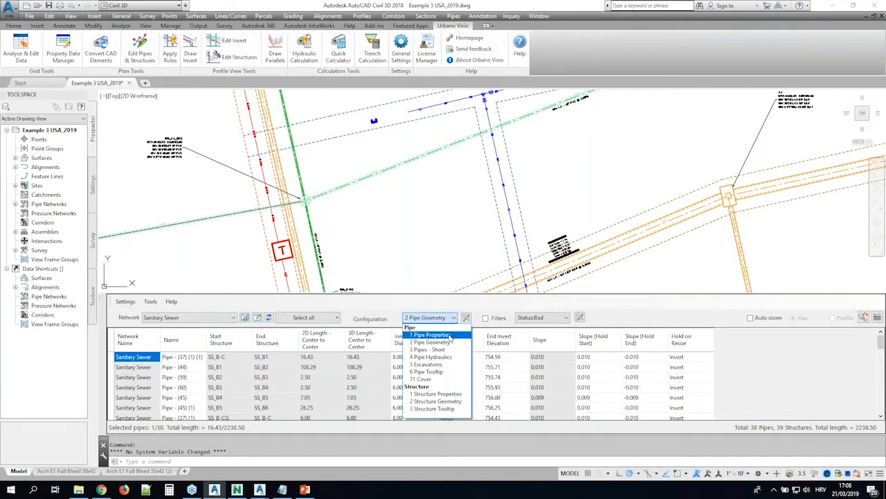
{"action": "left_click", "coordinate": [450, 336]}
{"action": "left_click", "coordinate": [454, 317]}
{"action": "left_click", "coordinate": [444, 342]}
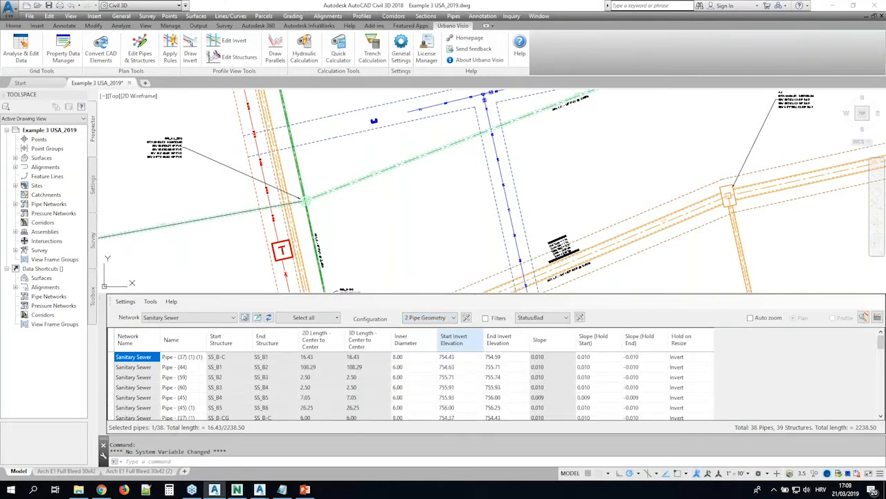
{"action": "left_click", "coordinate": [450, 317]}
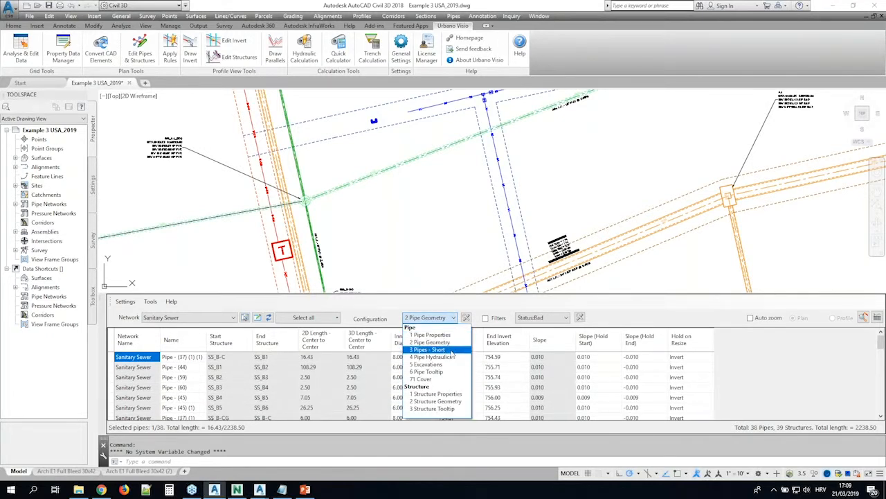
{"action": "left_click", "coordinate": [452, 350]}
{"action": "left_click", "coordinate": [454, 319]}
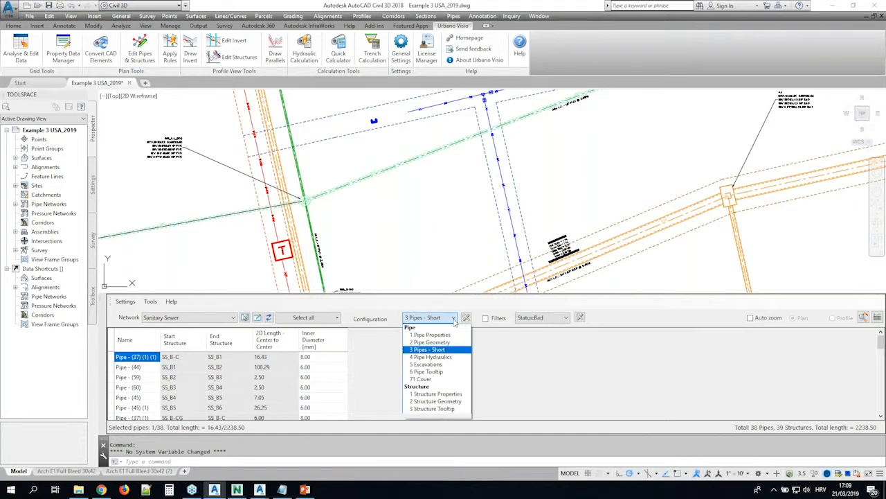
{"action": "left_click", "coordinate": [435, 357]}
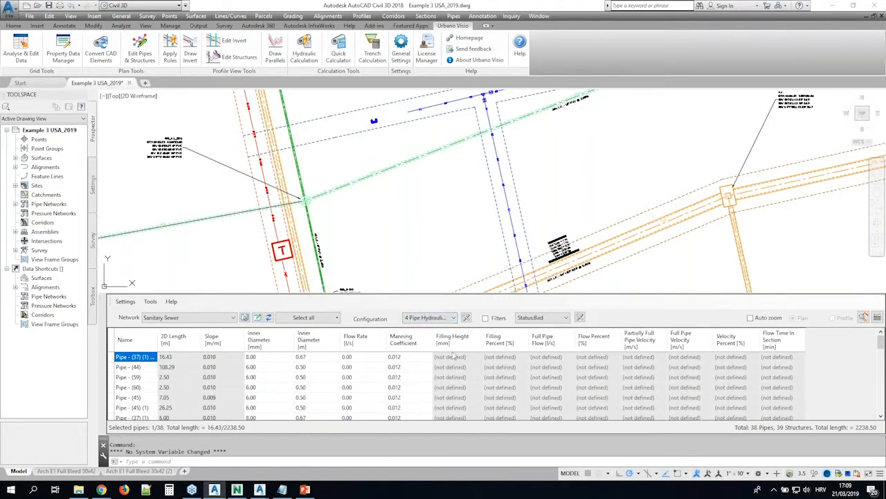
- View the Sanitary Sewer structures with the Structure Properties and Structure Geometry configurations
{"action": "left_click", "coordinate": [454, 319]}
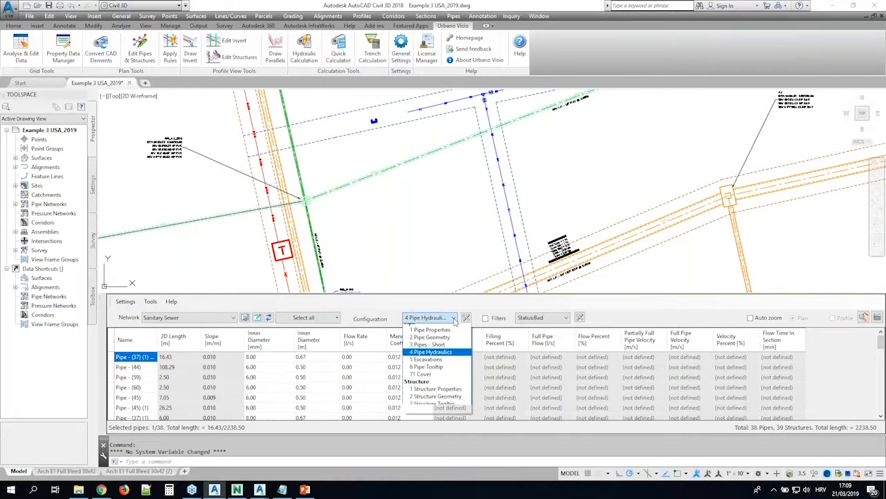
{"action": "left_click", "coordinate": [442, 394]}
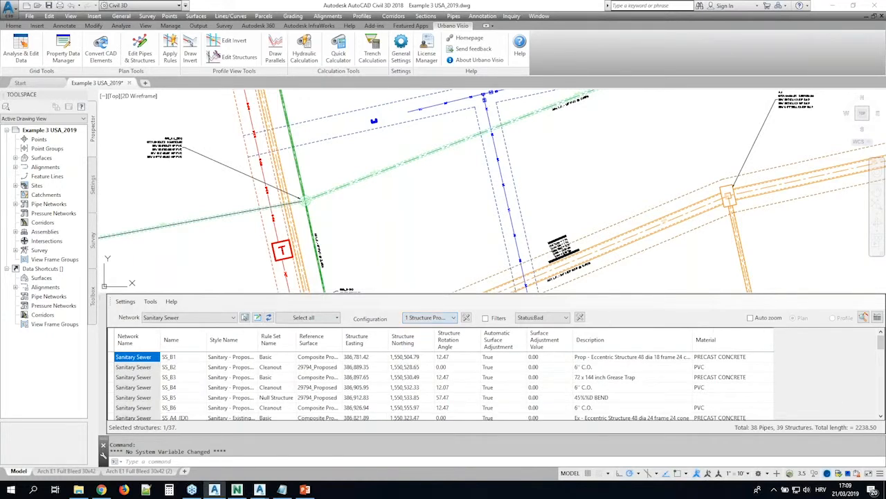
{"action": "left_click", "coordinate": [455, 319]}
{"action": "left_click", "coordinate": [438, 402]}
- Show the 1 Pipe Properties configuration and select the first pipe's name to examine its style, rule set and reference surface
{"action": "left_click", "coordinate": [451, 318]}
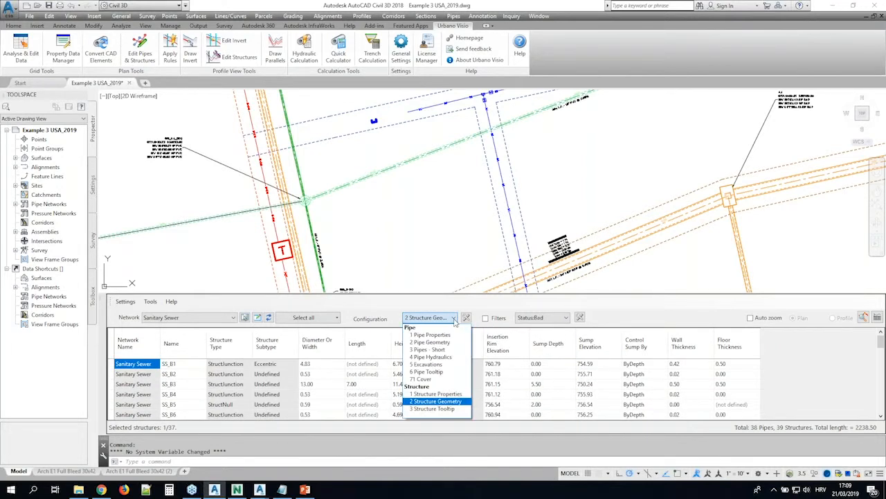
{"action": "left_click", "coordinate": [443, 335]}
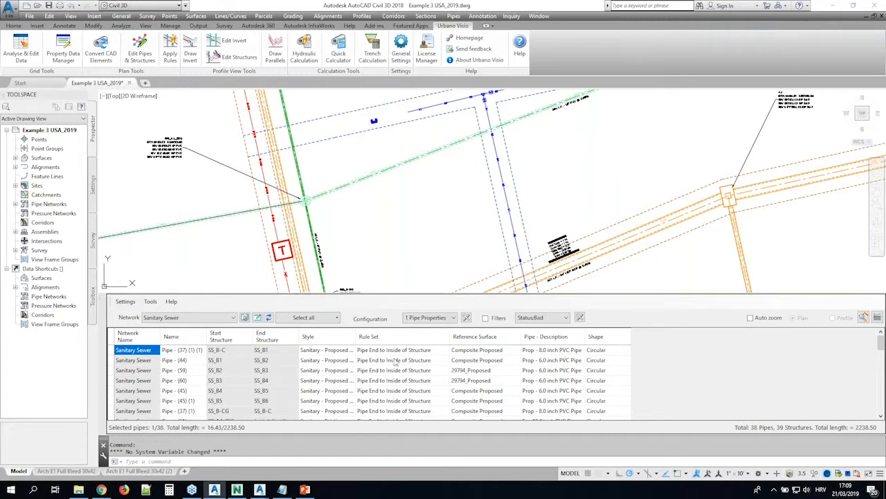
{"action": "left_click", "coordinate": [185, 353]}
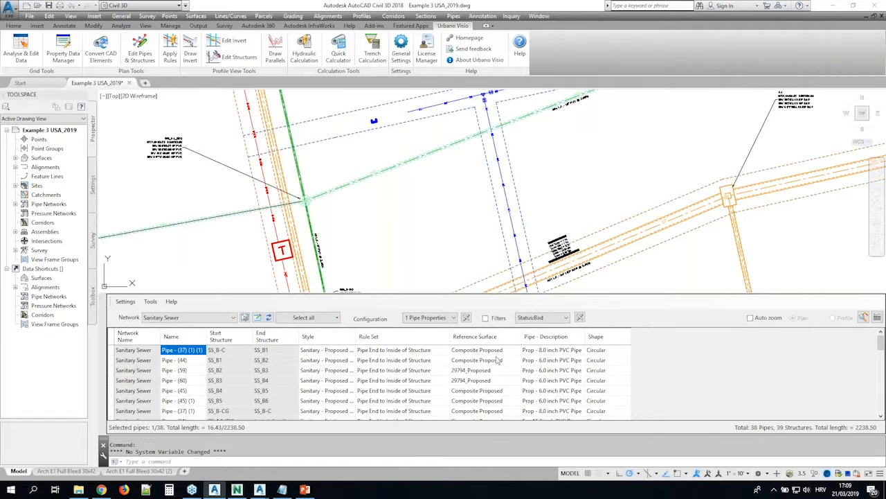
- Show the 2 Pipe Geometry configuration and examine the pipes' inner diameter, invert elevation and slope cells
{"action": "left_click", "coordinate": [455, 320]}
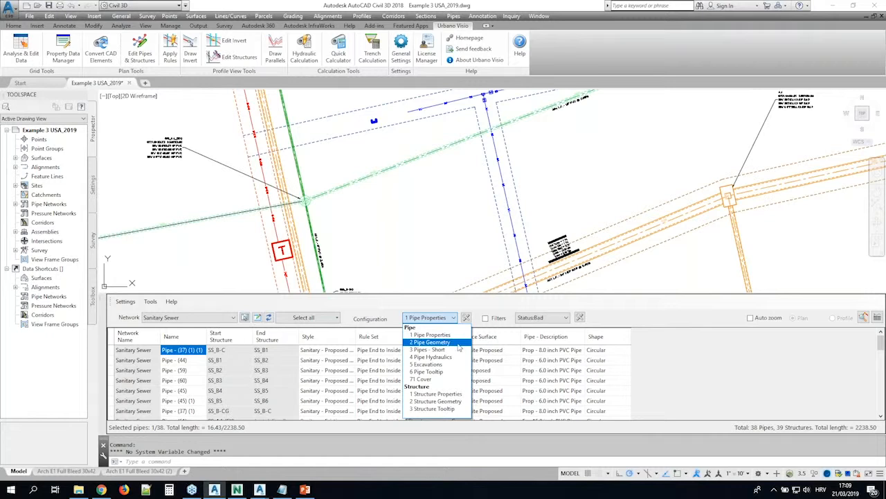
{"action": "left_click", "coordinate": [458, 342]}
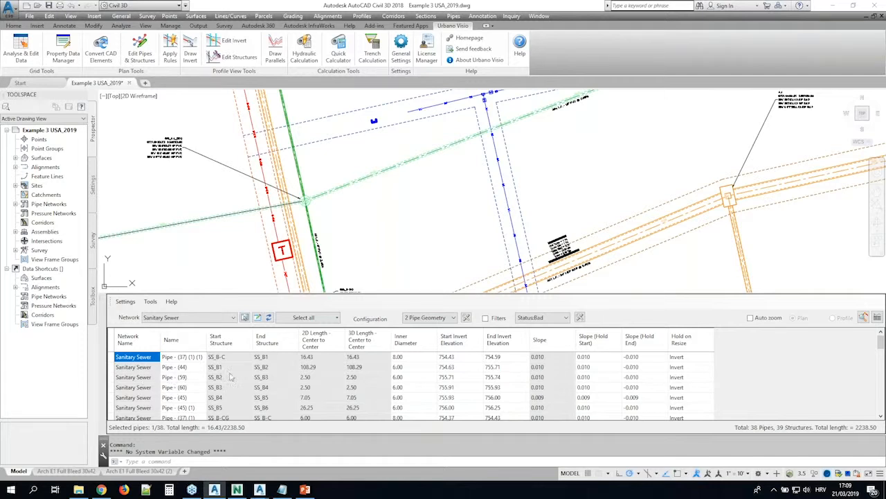
{"action": "left_click", "coordinate": [426, 360]}
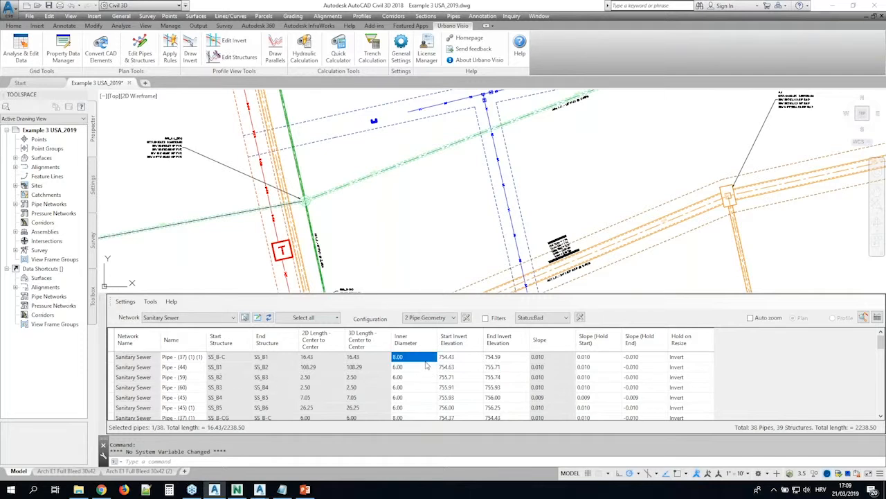
{"action": "type", "text": "6"}
{"action": "left_click", "coordinate": [465, 370]}
{"action": "left_click", "coordinate": [515, 378]}
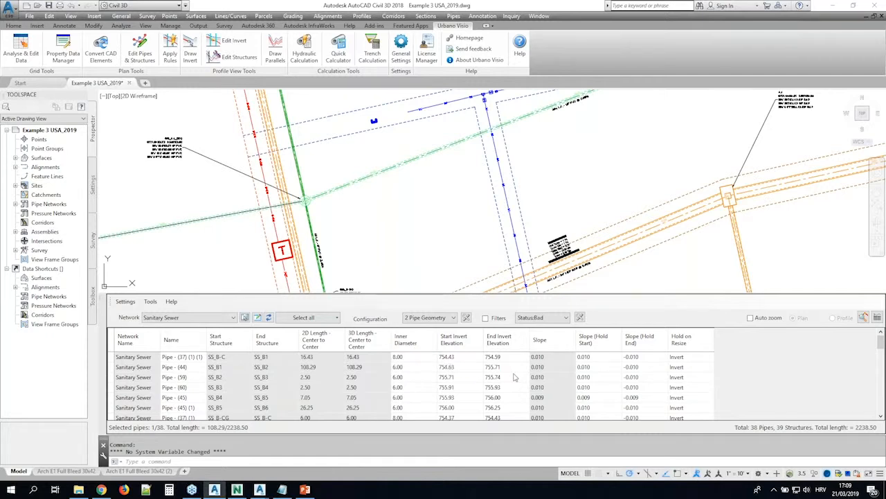
{"action": "left_click", "coordinate": [548, 378]}
{"action": "left_click", "coordinate": [588, 376]}
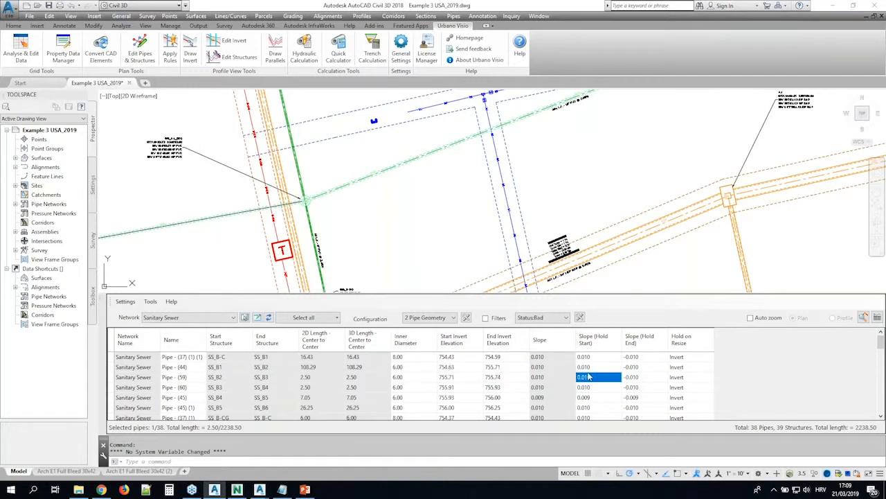
{"action": "left_click", "coordinate": [645, 367]}
{"action": "left_click", "coordinate": [454, 318]}
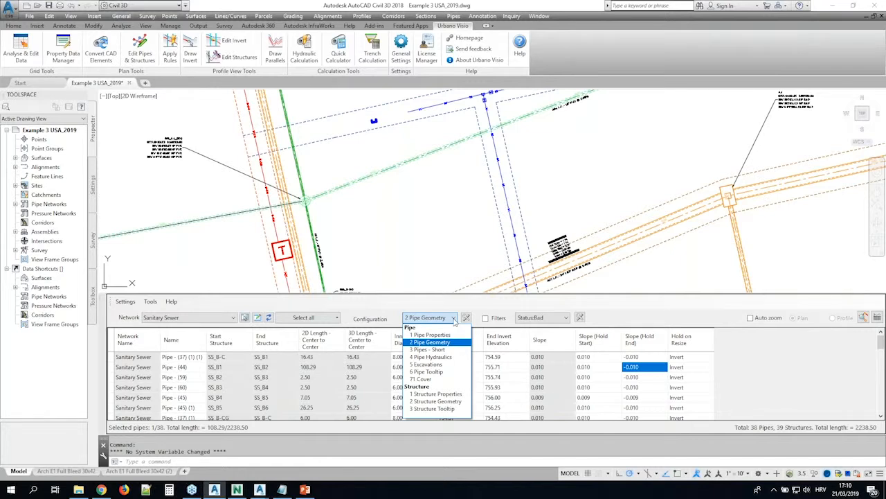
{"action": "left_click", "coordinate": [443, 302]}
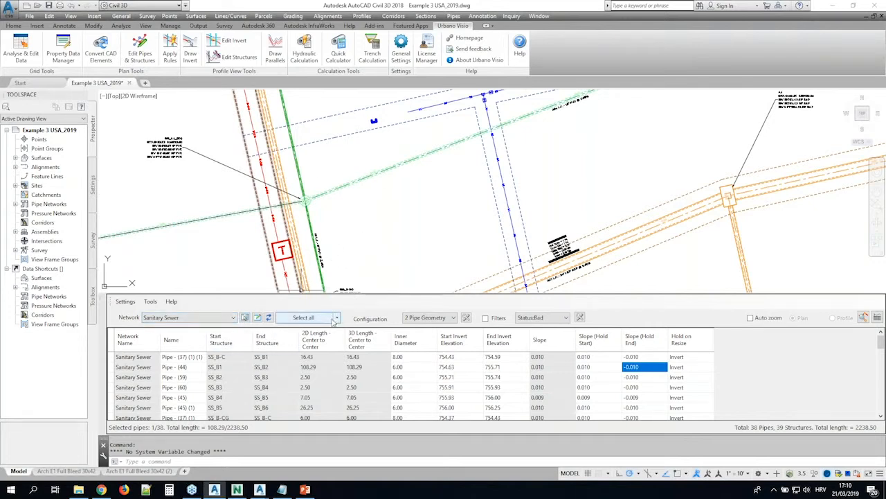
- Restrict the grid to the pipes connected to the sanitary structure where the green sewer lines meet, using the Structure selection
{"action": "left_click", "coordinate": [337, 318]}
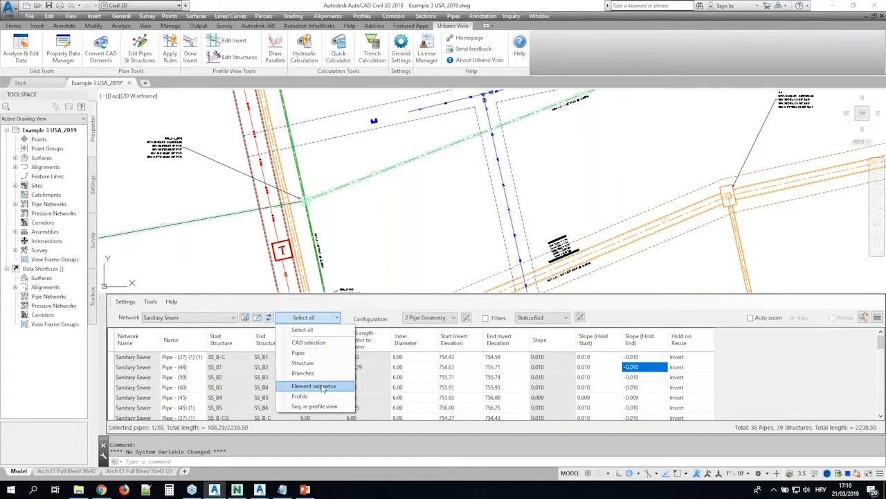
{"action": "left_click", "coordinate": [315, 365]}
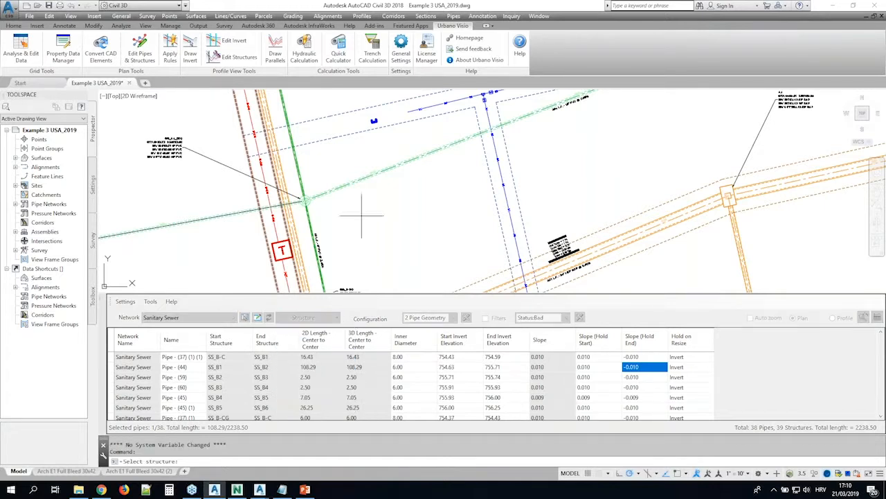
{"action": "left_click", "coordinate": [304, 201]}
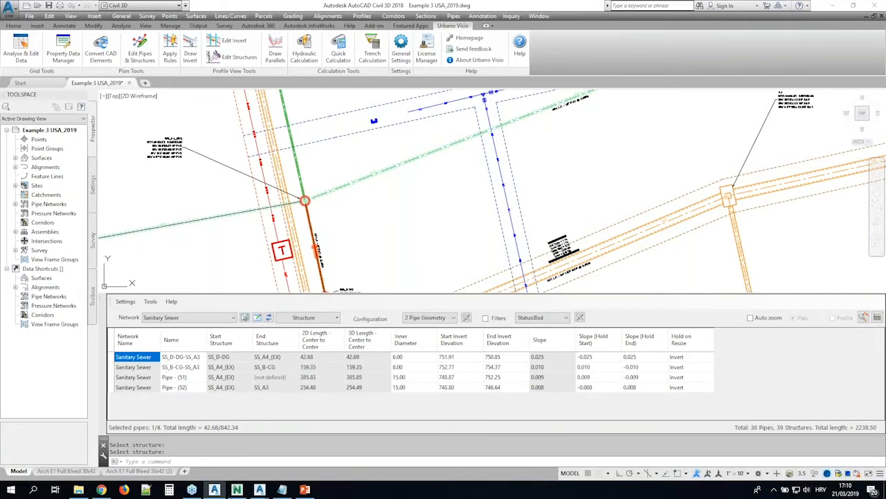
{"action": "scroll", "coordinate": [321, 223], "scroll_direction": "down", "scroll_amount": 10}
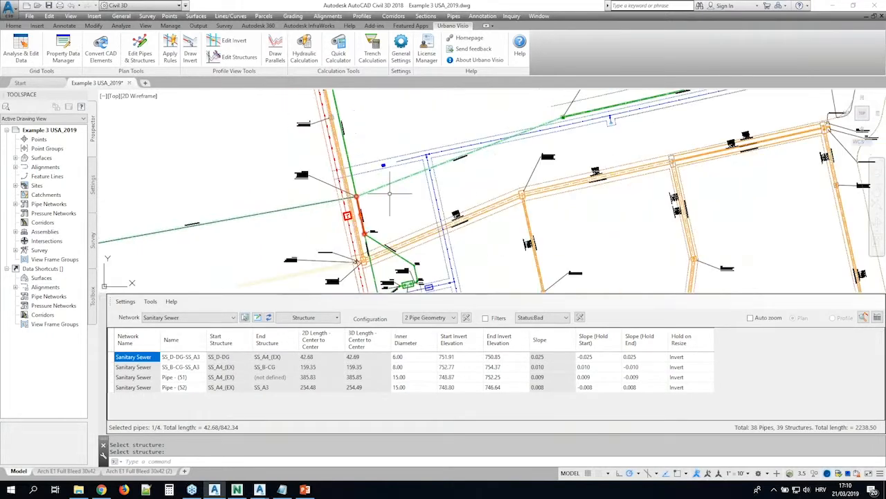
{"action": "scroll", "coordinate": [394, 205], "scroll_direction": "up", "scroll_amount": 10}
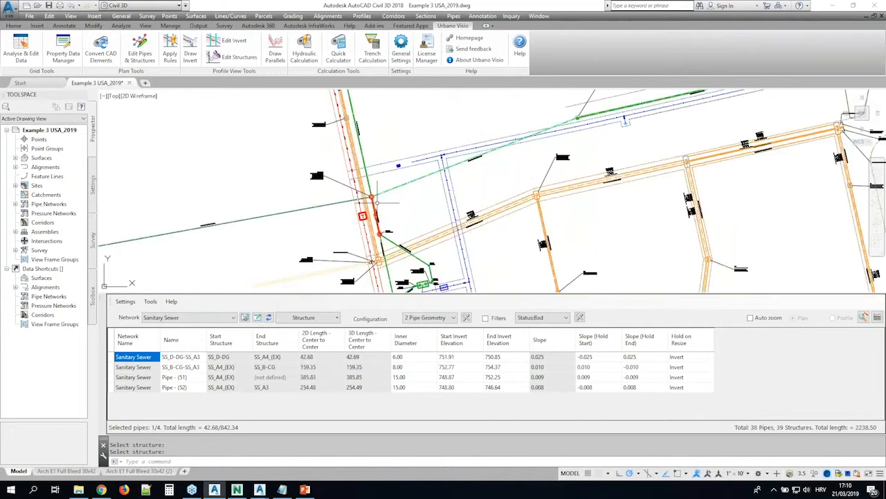
{"action": "scroll", "coordinate": [370, 197], "scroll_direction": "down", "scroll_amount": 2}
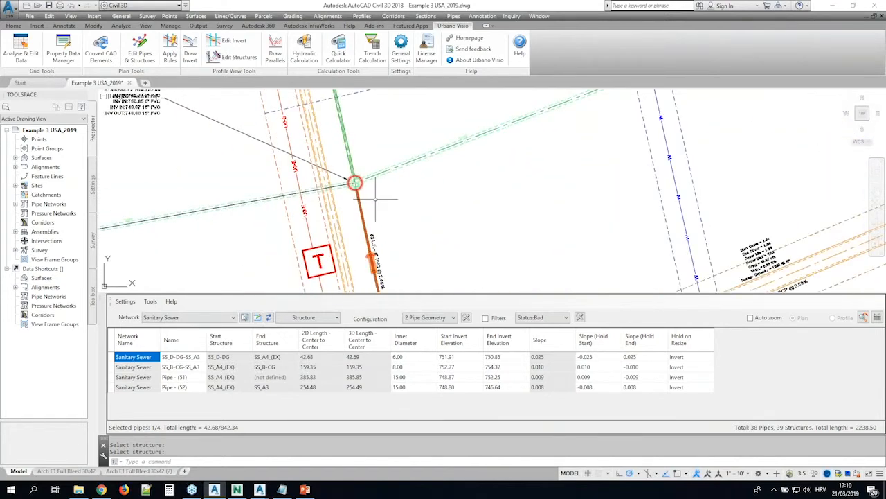
- Go through the inner diameter cells of the structure's connected pipes to locate each pipe in the drawing
{"action": "left_click", "coordinate": [409, 360]}
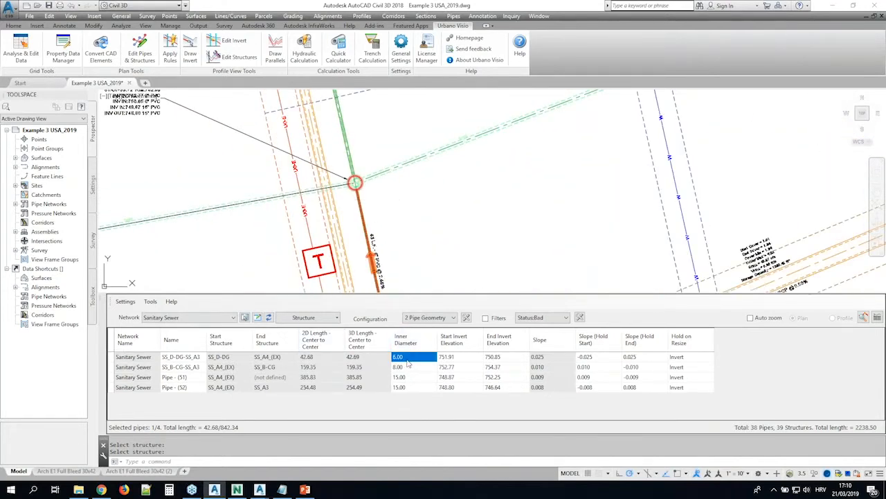
{"action": "key", "text": "Down"}
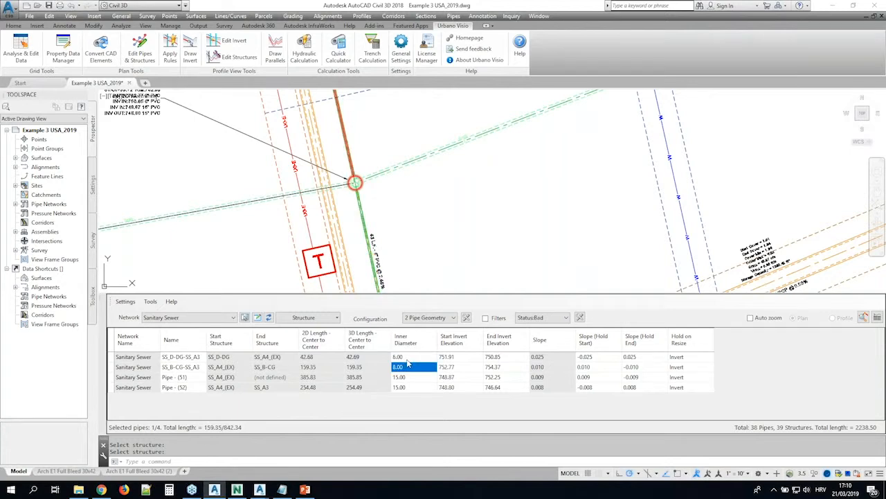
{"action": "key", "text": "Down"}
{"action": "key", "text": "Down"}
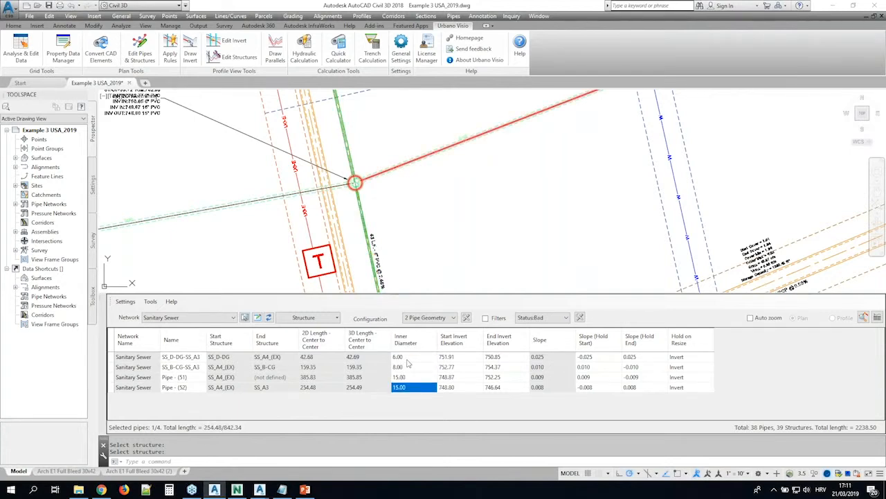
{"action": "key", "text": "Up"}
{"action": "key", "text": "Up"}
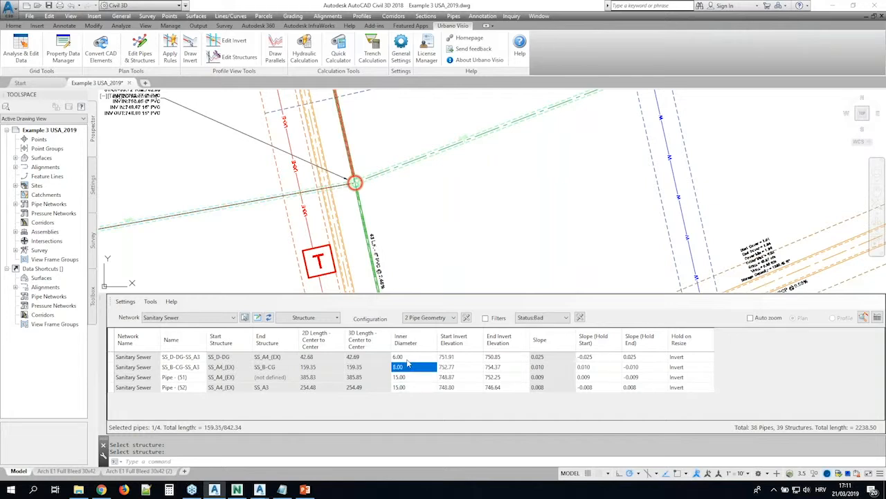
{"action": "key", "text": "Up"}
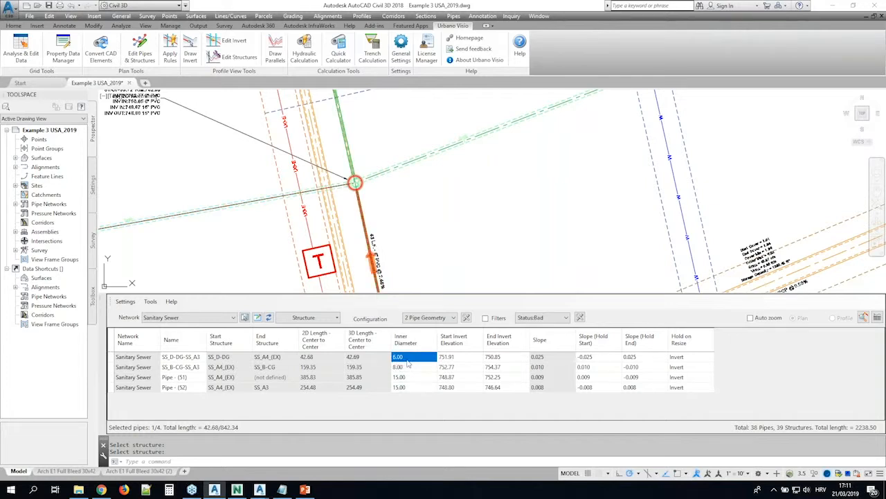
{"action": "key", "text": "Down"}
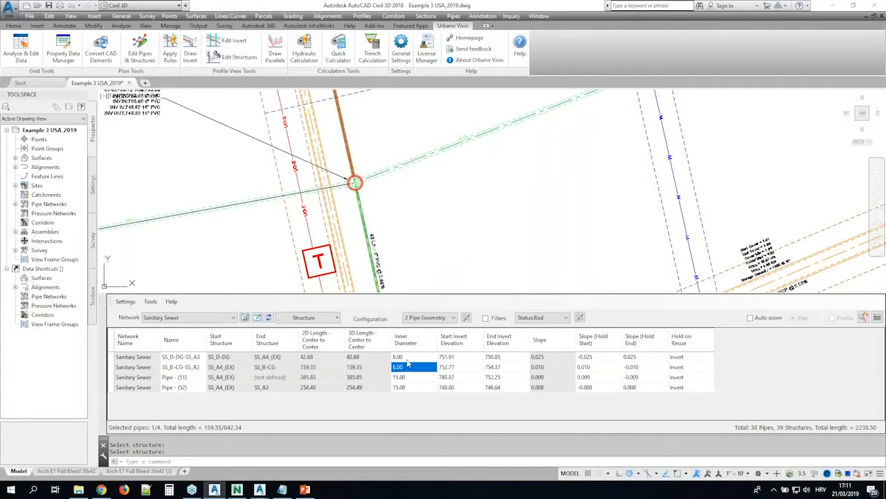
{"action": "key", "text": "Down"}
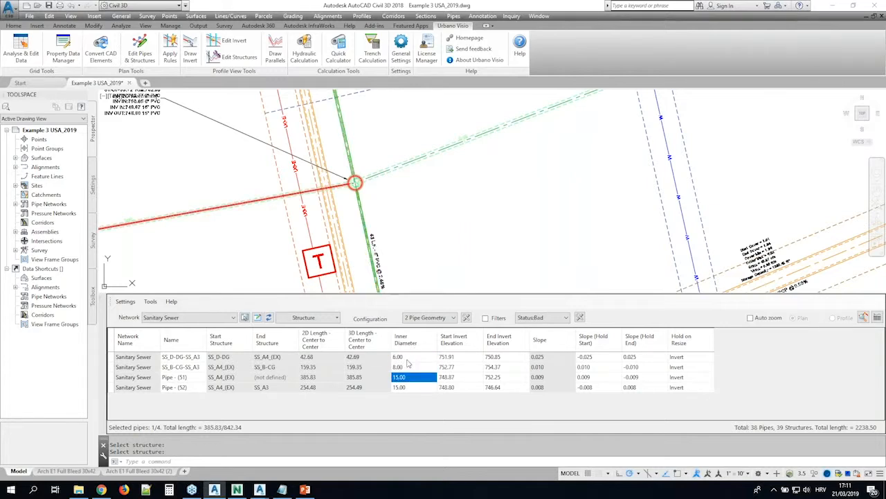
{"action": "key", "text": "Down"}
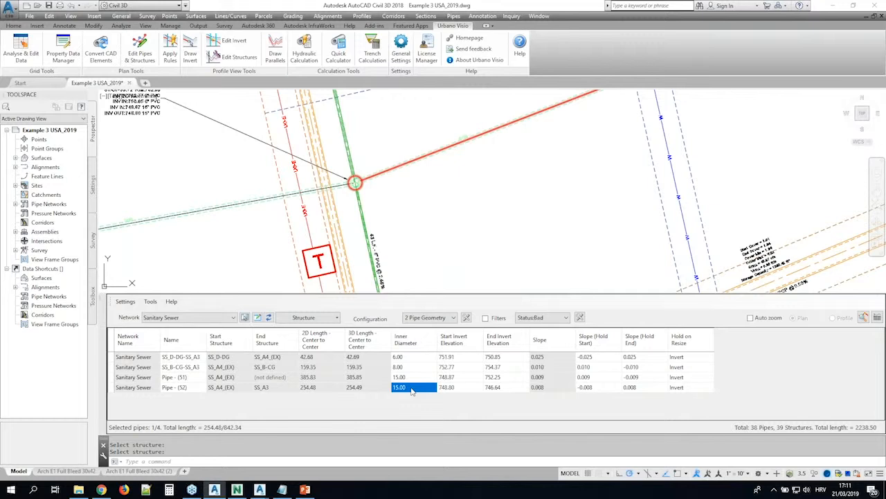
- Set the inner diameter of Pipe - (52) to 18.00 from the part catalog sizes
{"action": "right_click", "coordinate": [413, 392]}
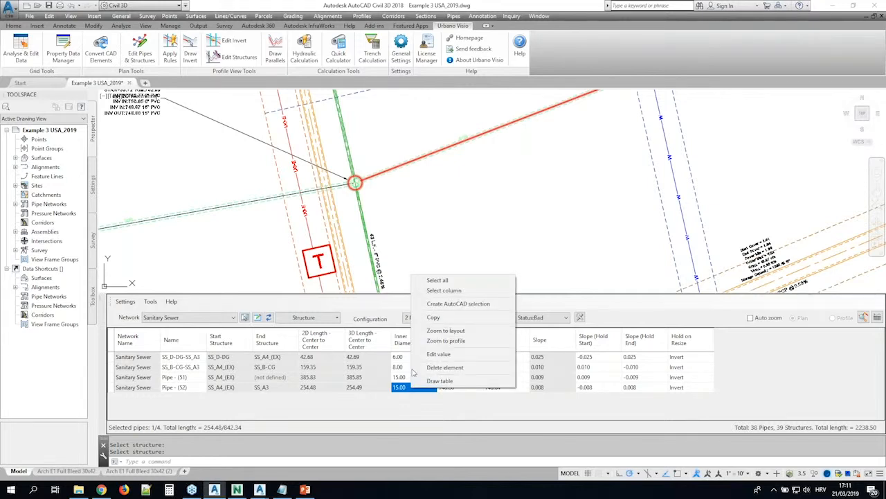
{"action": "left_click", "coordinate": [438, 355]}
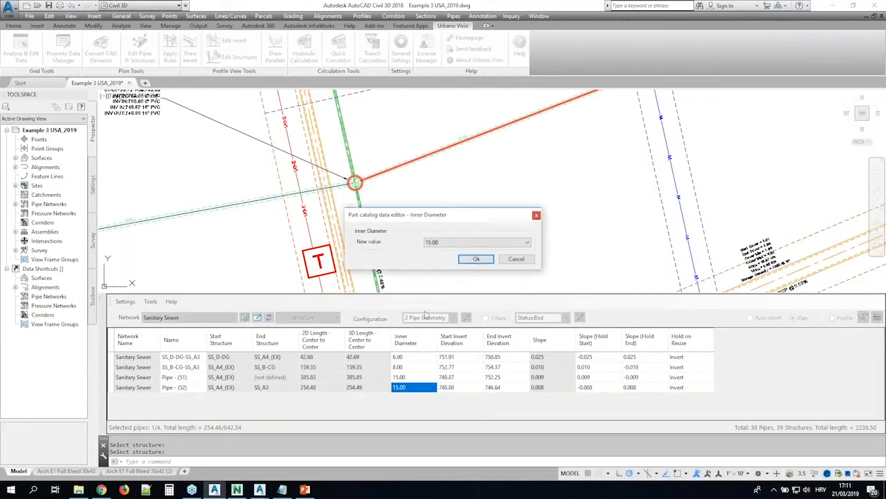
{"action": "left_click", "coordinate": [461, 244]}
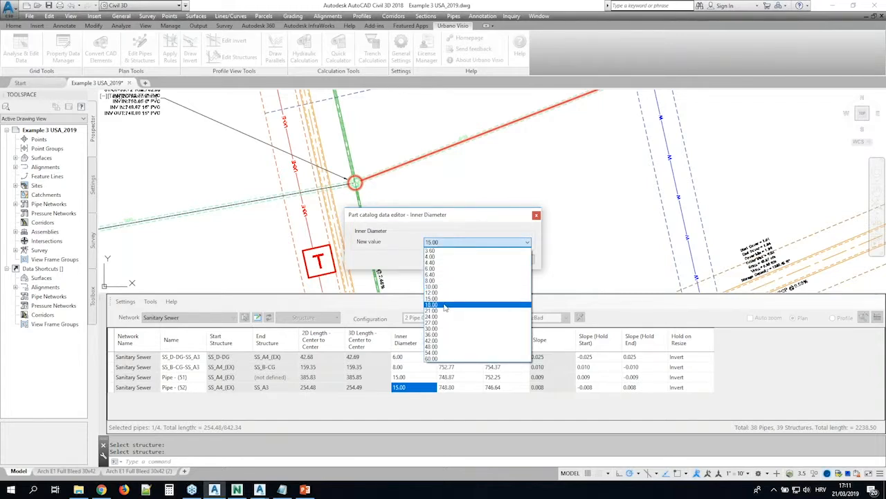
{"action": "key", "text": "Escape"}
{"action": "left_click", "coordinate": [475, 259]}
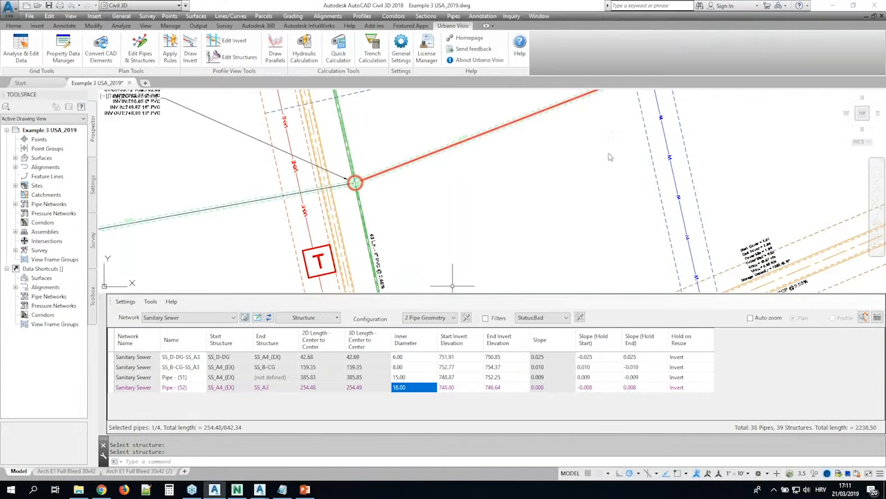
- Examine the diameter label of Pipe - (52) in the plan drawing
{"action": "scroll", "coordinate": [584, 196], "scroll_direction": "down", "scroll_amount": 3}
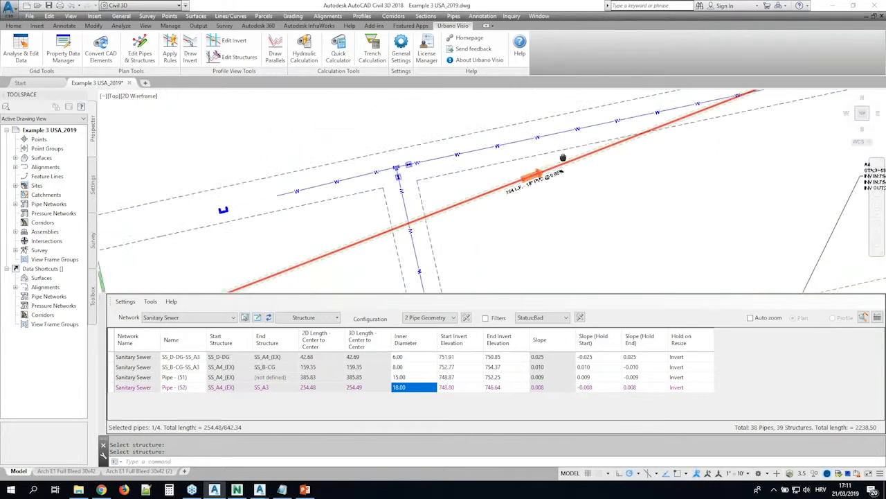
{"action": "left_click", "coordinate": [541, 173]}
{"action": "scroll", "coordinate": [541, 173], "scroll_direction": "up", "scroll_amount": 3}
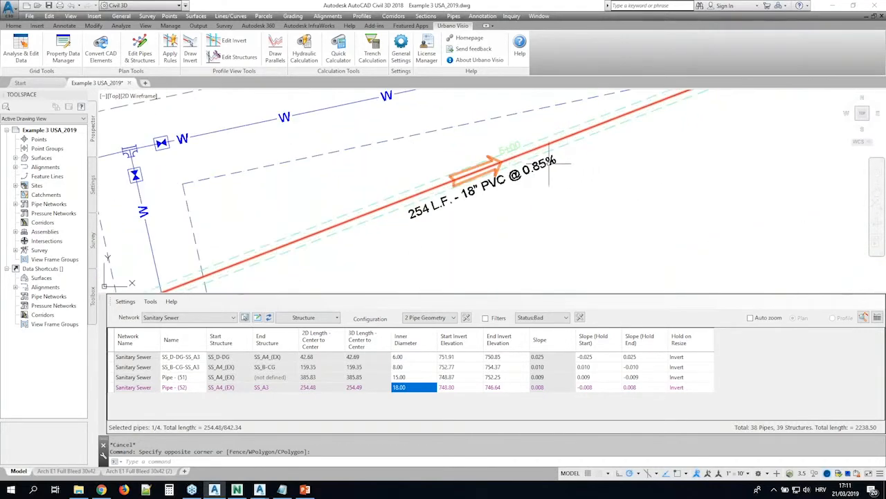
{"action": "scroll", "coordinate": [482, 179], "scroll_direction": "up", "scroll_amount": 2}
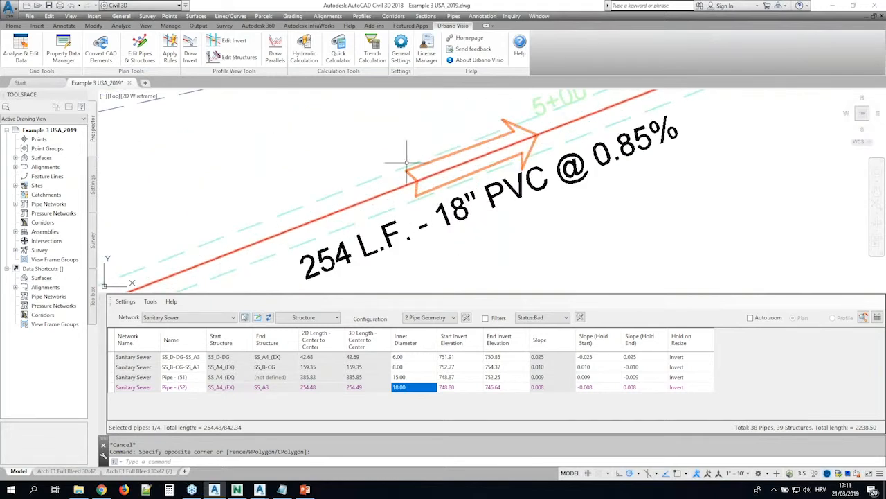
{"action": "scroll", "coordinate": [485, 220], "scroll_direction": "down", "scroll_amount": 5}
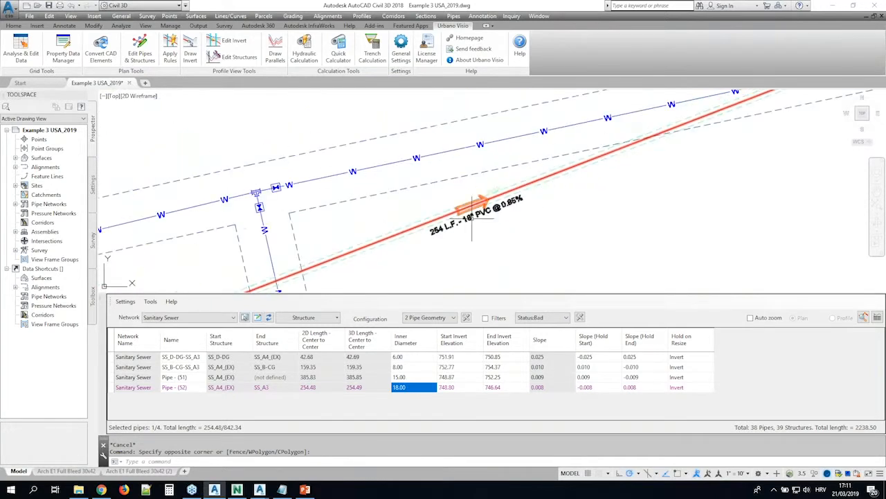
{"action": "scroll", "coordinate": [485, 225], "scroll_direction": "down", "scroll_amount": 2}
{"action": "scroll", "coordinate": [433, 241], "scroll_direction": "down", "scroll_amount": 5}
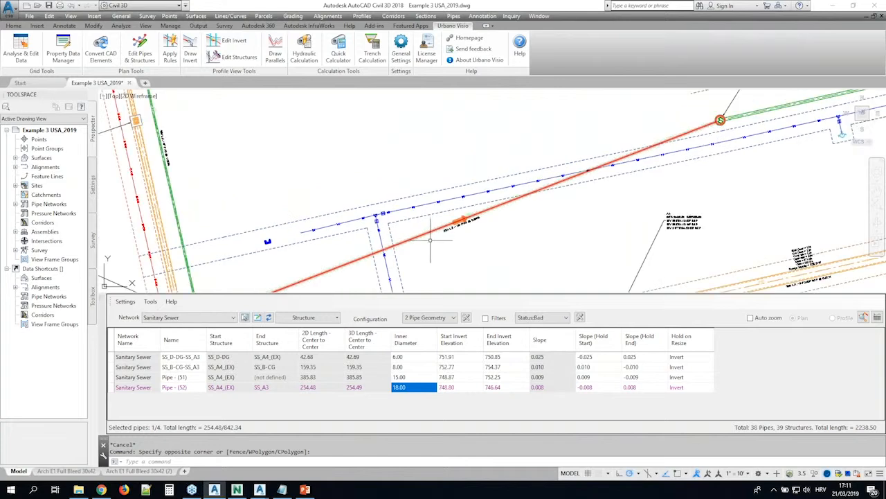
- Restrict the grid to the sewer branch running from structure SS_A4_(EX) through SS_A3 to SS_A1, using the Branches selection
{"action": "middle_click_drag", "start_coordinate": [561, 151], "coordinate": [374, 220]}
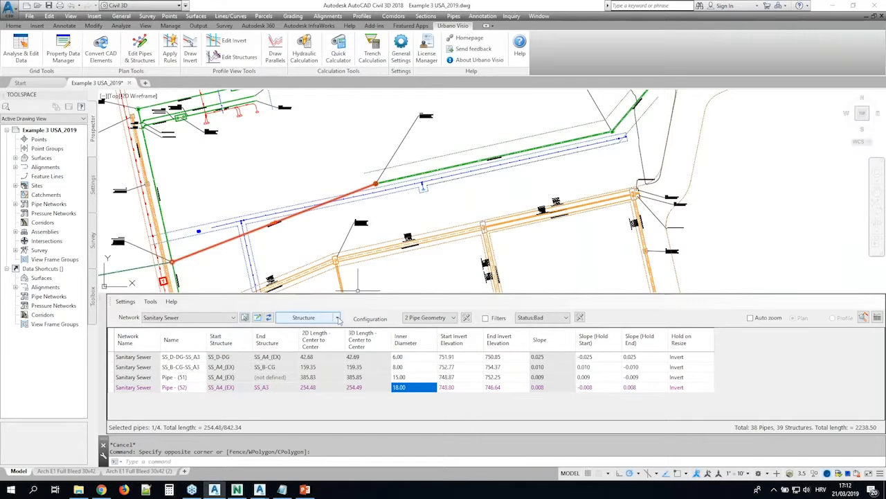
{"action": "left_click", "coordinate": [339, 320]}
{"action": "left_click", "coordinate": [299, 368]}
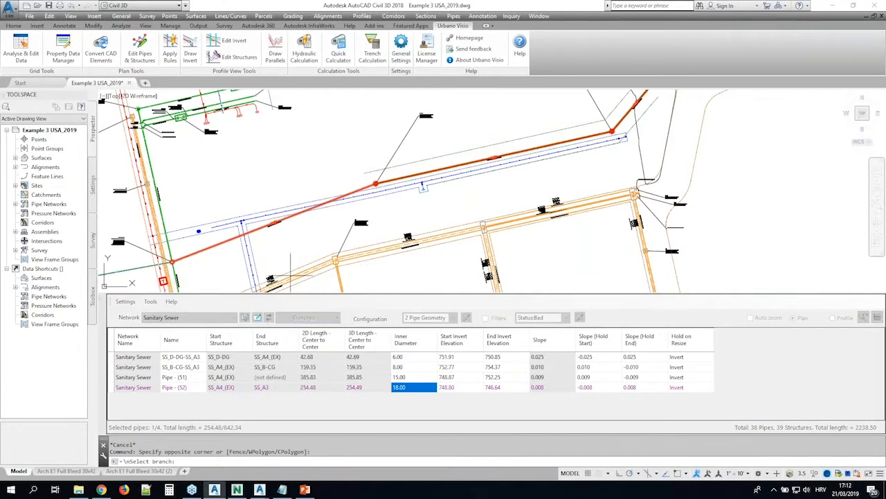
{"action": "scroll", "coordinate": [282, 223], "scroll_direction": "down", "scroll_amount": 3}
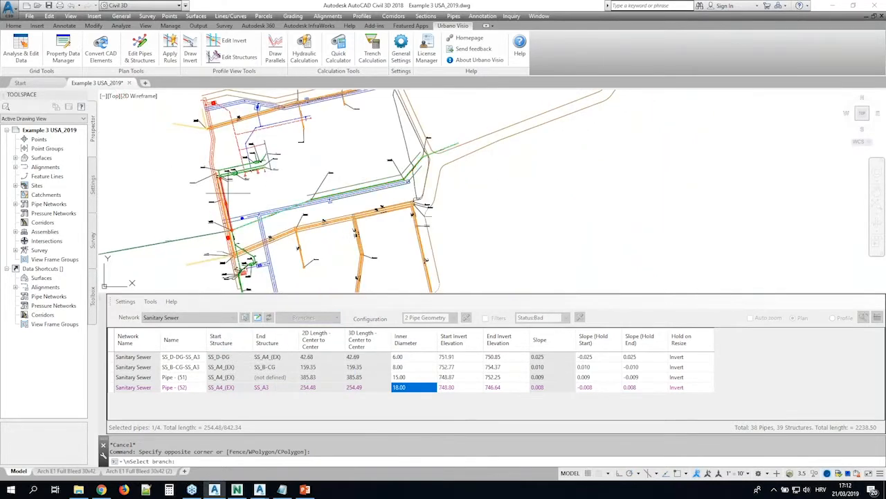
{"action": "left_click", "coordinate": [279, 211]}
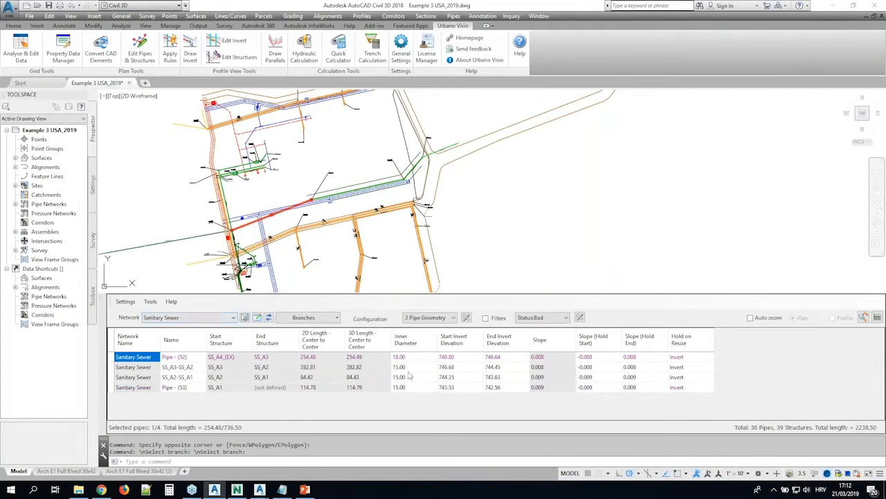
- Highlight the branch's pipes through their inner diameter cells and examine the diameter labels of the pipes beyond Pipe - (52) in plan
{"action": "left_click_drag", "start_coordinate": [412, 359], "coordinate": [414, 392]}
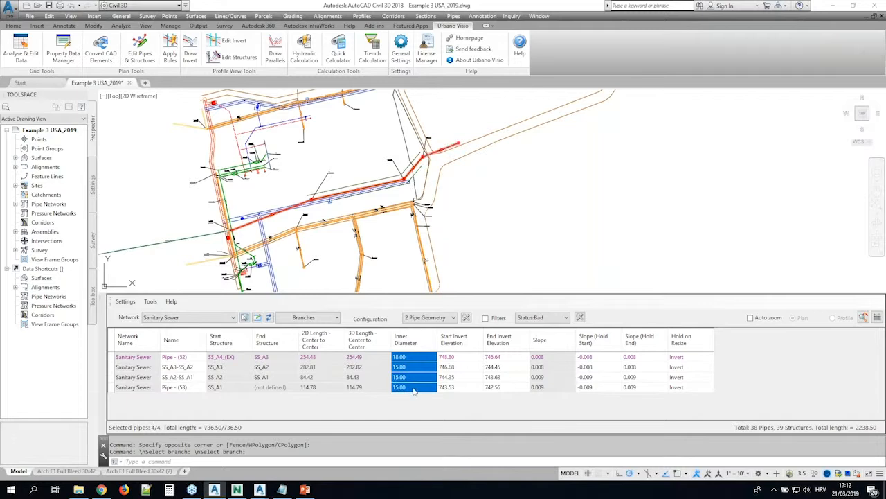
{"action": "left_click", "coordinate": [415, 358]}
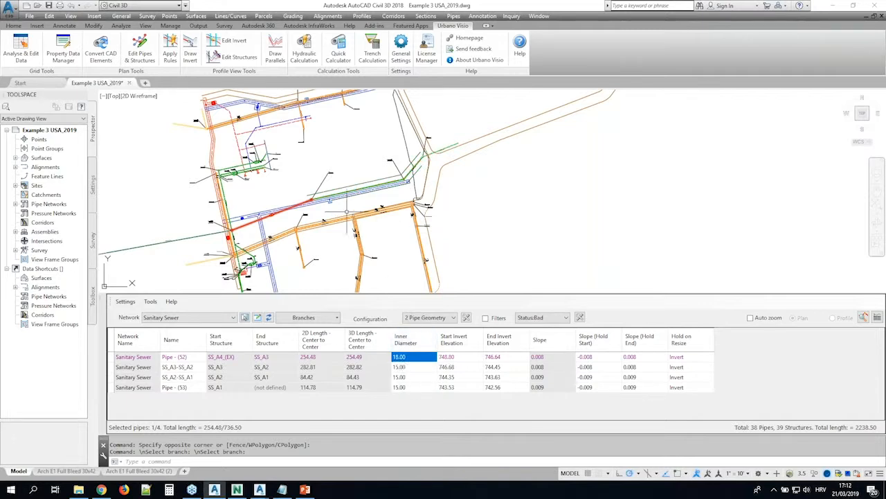
{"action": "scroll", "coordinate": [285, 207], "scroll_direction": "up", "scroll_amount": 2}
{"action": "scroll", "coordinate": [485, 152], "scroll_direction": "up", "scroll_amount": 4}
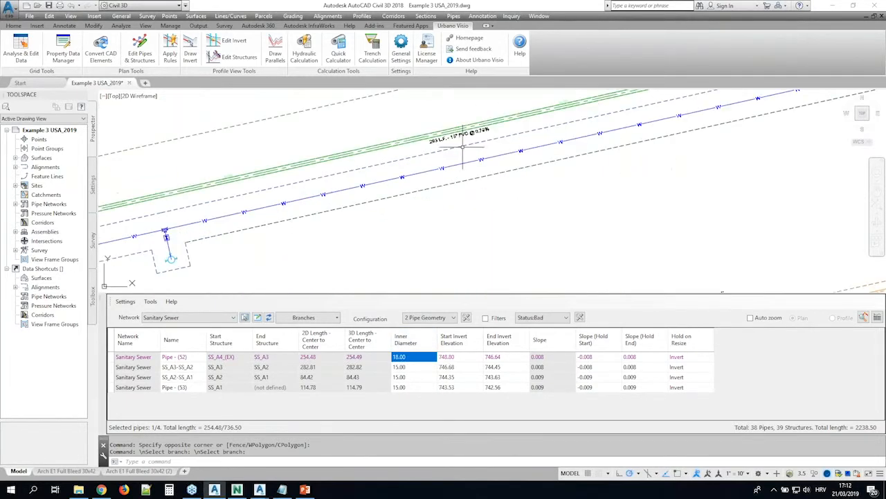
{"action": "scroll", "coordinate": [471, 128], "scroll_direction": "down", "scroll_amount": 6}
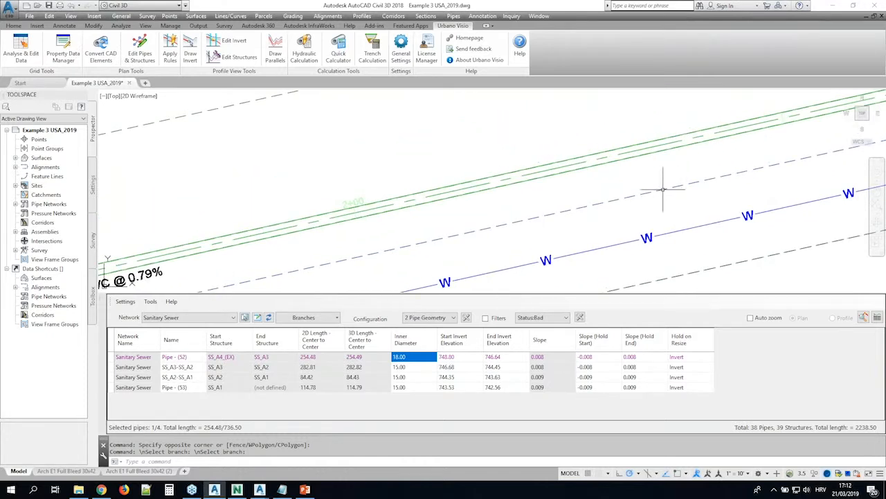
{"action": "middle_click_drag", "start_coordinate": [740, 173], "coordinate": [400, 162]}
{"action": "scroll", "coordinate": [472, 140], "scroll_direction": "up", "scroll_amount": 3}
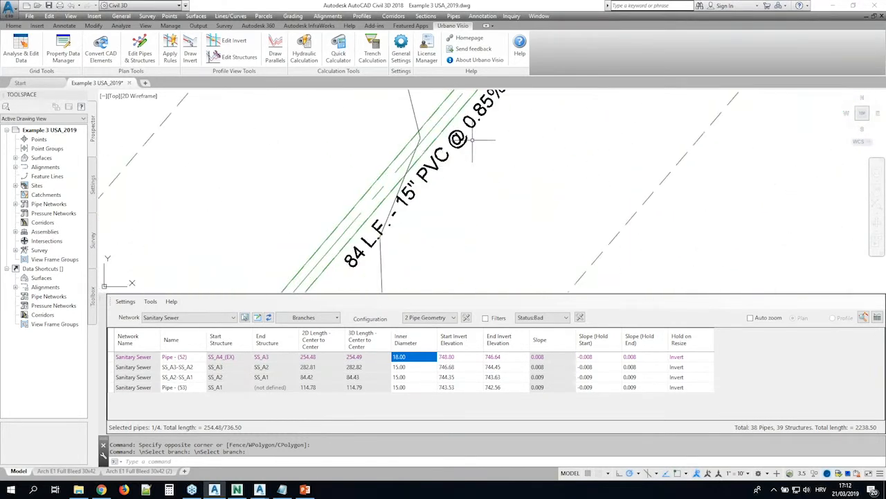
{"action": "scroll", "coordinate": [429, 167], "scroll_direction": "down", "scroll_amount": 3}
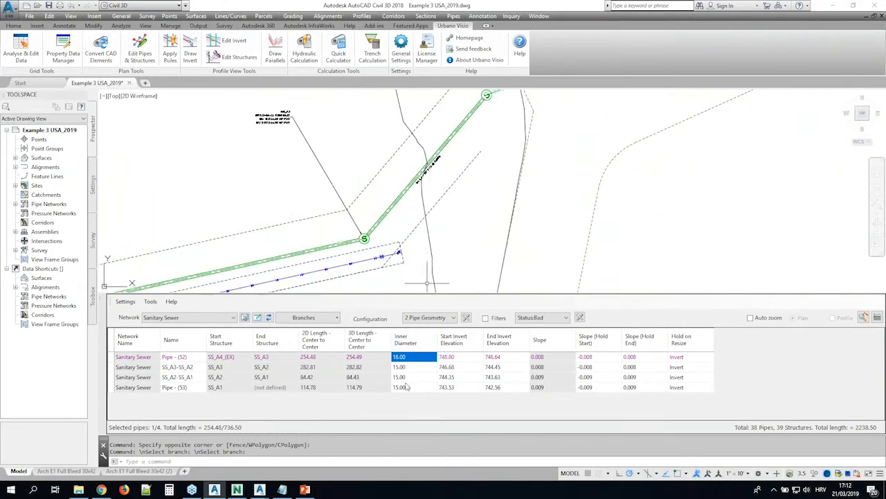
{"action": "scroll", "coordinate": [407, 179], "scroll_direction": "down", "scroll_amount": 4}
{"action": "middle_click_drag", "start_coordinate": [394, 201], "coordinate": [476, 179]}
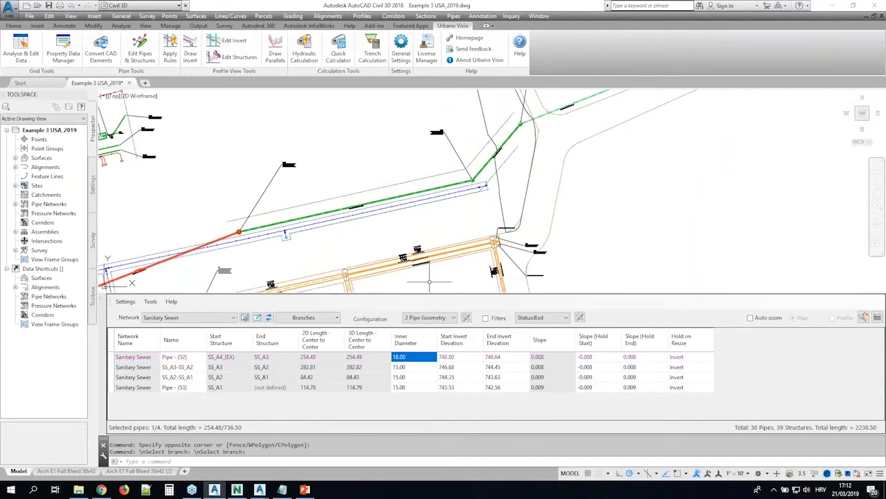
- Set the inner diameter of all four pipes in the branch to 18.00 in a single edit
{"action": "left_click_drag", "start_coordinate": [414, 358], "coordinate": [403, 389]}
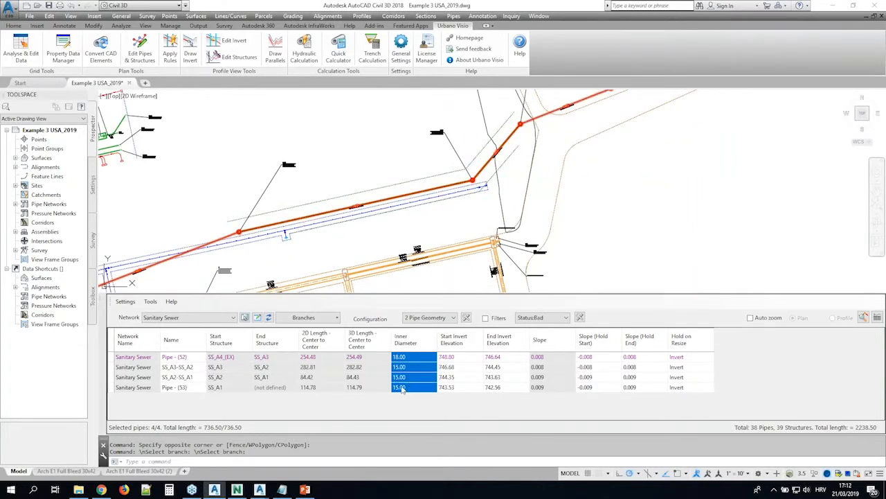
{"action": "right_click", "coordinate": [416, 376]}
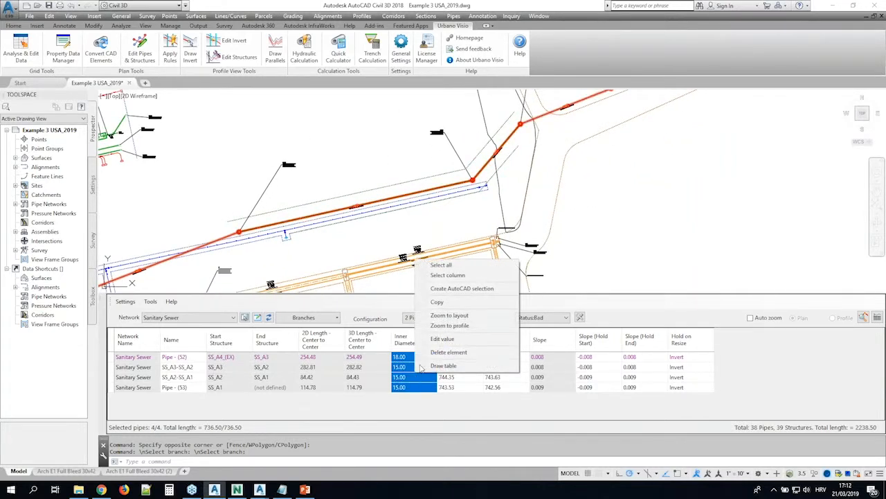
{"action": "left_click", "coordinate": [444, 339]}
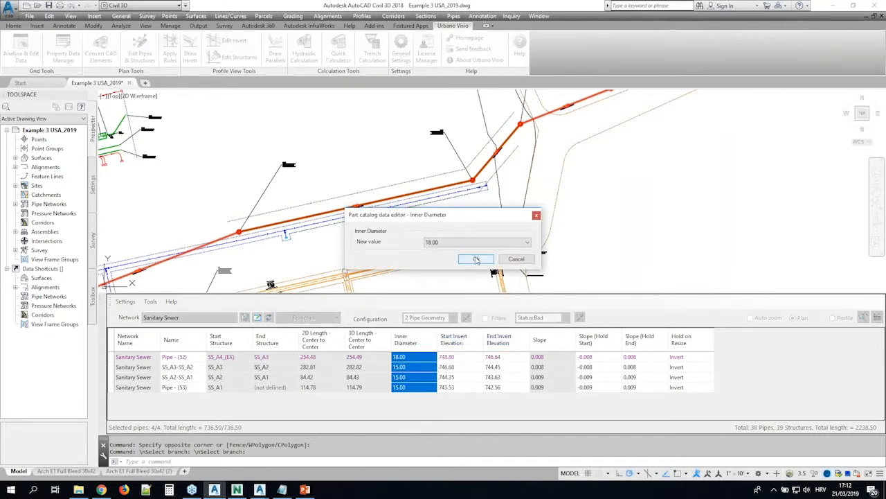
{"action": "left_click", "coordinate": [527, 242]}
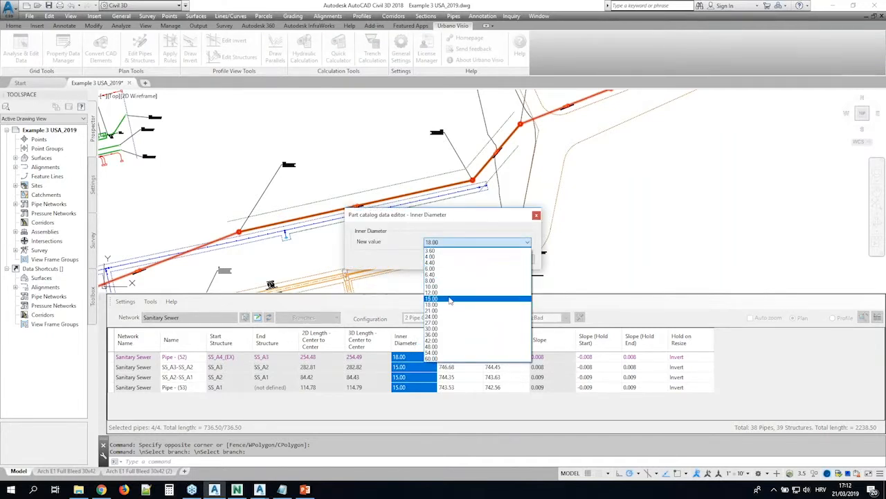
{"action": "left_click", "coordinate": [440, 305]}
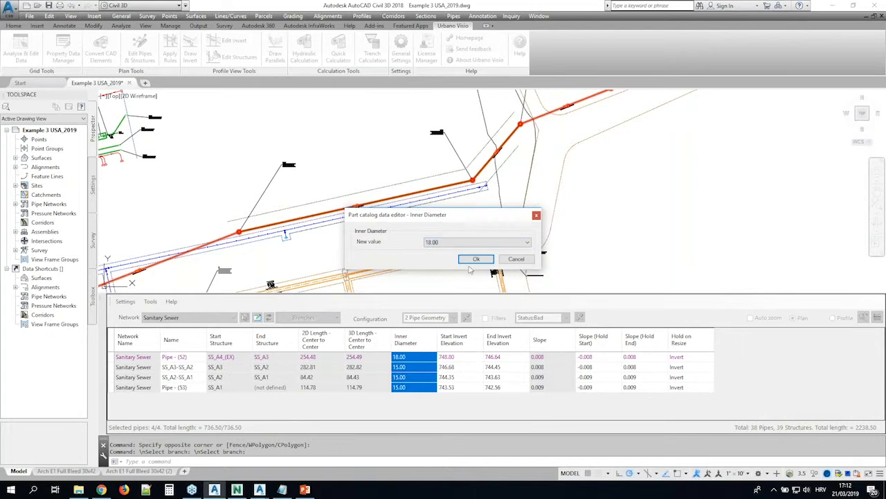
{"action": "left_click", "coordinate": [478, 243]}
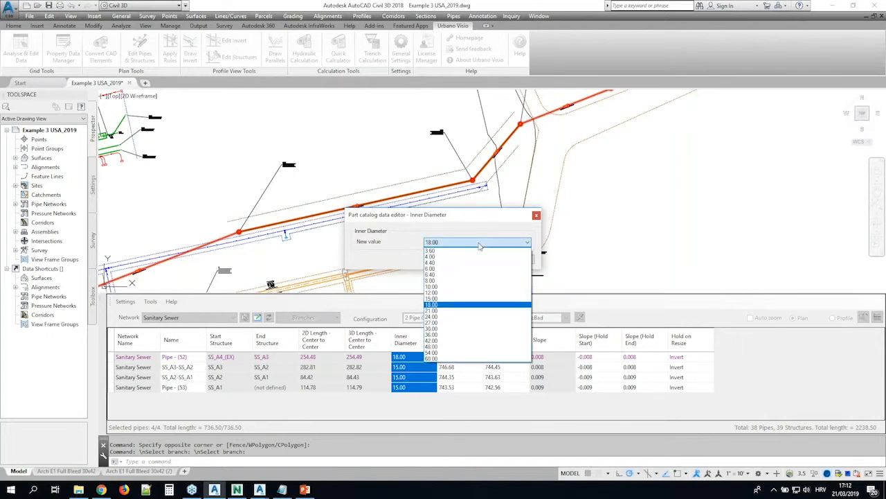
{"action": "left_click", "coordinate": [480, 247]}
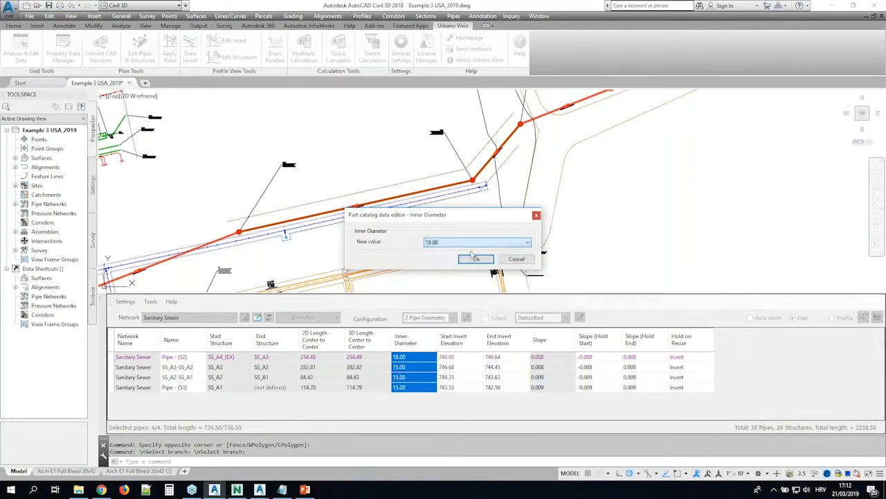
{"action": "left_click", "coordinate": [462, 264]}
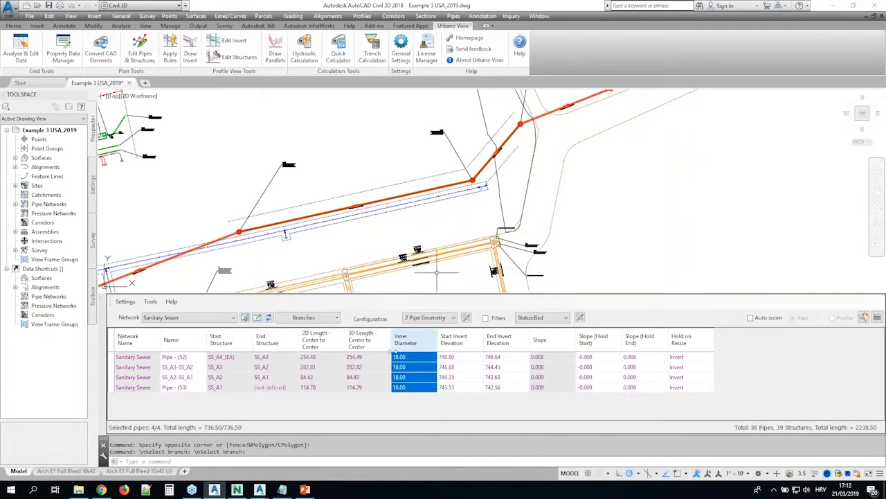
- Examine the diameter labels along the edited branch in plan, including the pipes SS_A3-SS_A2 and SS_A2-SS_A1
{"action": "scroll", "coordinate": [354, 205], "scroll_direction": "up", "scroll_amount": 5}
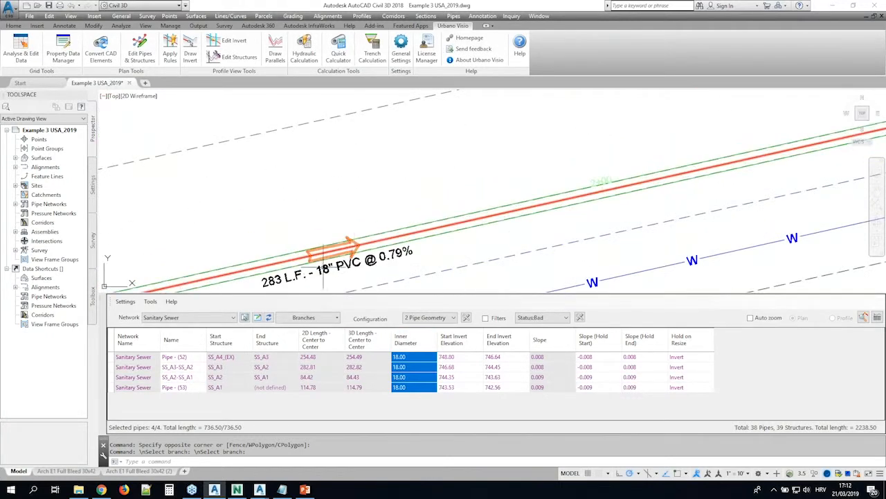
{"action": "scroll", "coordinate": [594, 188], "scroll_direction": "down", "scroll_amount": 5}
{"action": "middle_click_drag", "start_coordinate": [847, 151], "coordinate": [589, 240]}
{"action": "scroll", "coordinate": [538, 214], "scroll_direction": "up", "scroll_amount": 8}
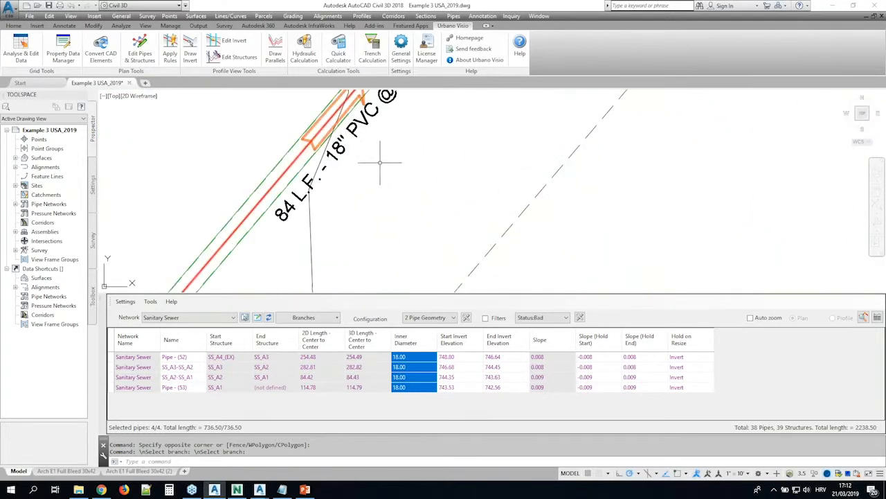
{"action": "scroll", "coordinate": [396, 198], "scroll_direction": "down", "scroll_amount": 6}
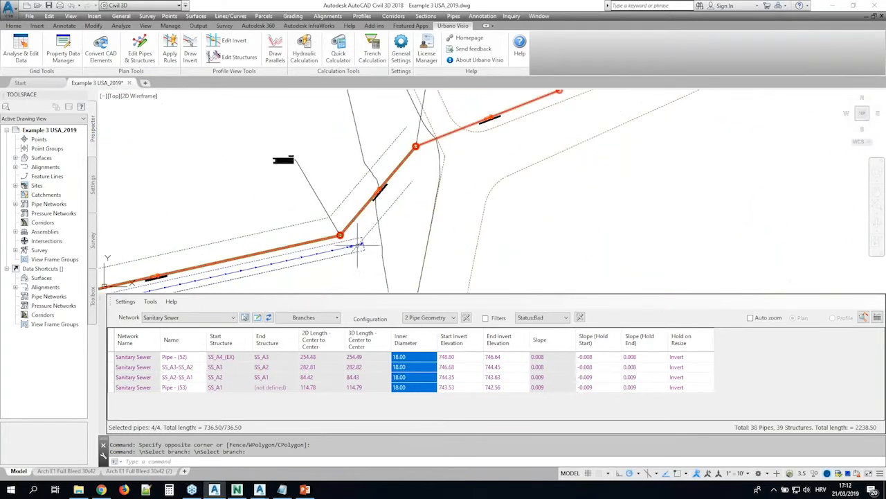
{"action": "scroll", "coordinate": [339, 233], "scroll_direction": "down", "scroll_amount": 2}
{"action": "middle_click_drag", "start_coordinate": [339, 232], "coordinate": [484, 223]}
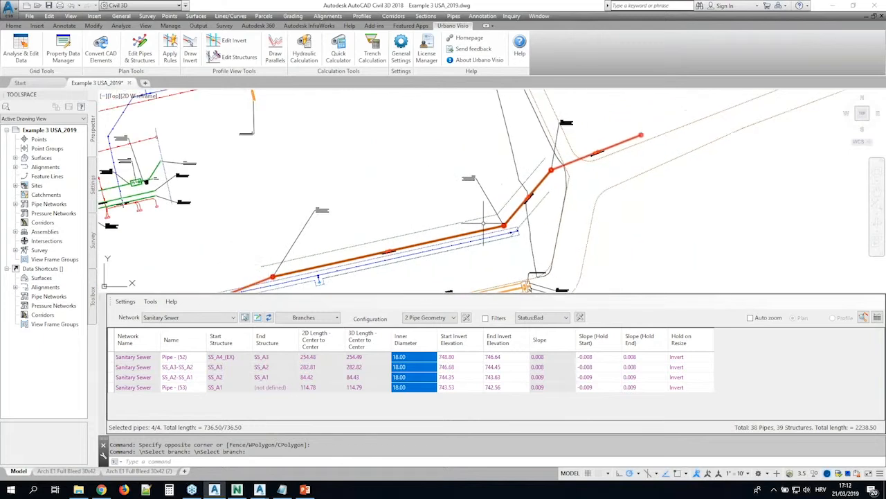
- Zoom to the branch's pipes in the profile view and highlight all four there through their inner diameter cells
{"action": "right_click", "coordinate": [415, 373]}
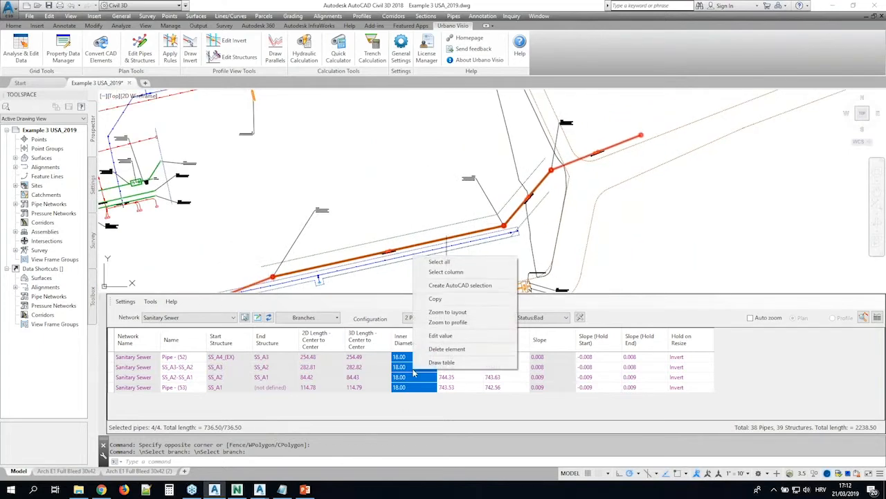
{"action": "left_click", "coordinate": [452, 323]}
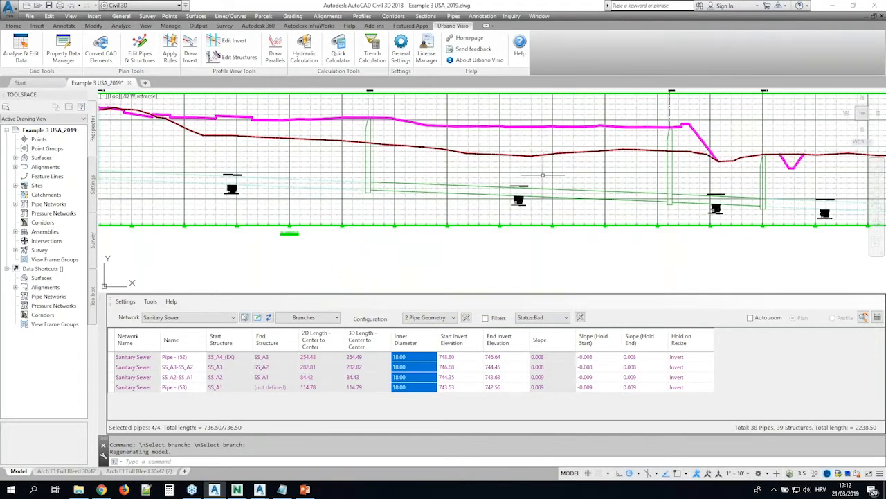
{"action": "left_click_drag", "start_coordinate": [420, 365], "coordinate": [421, 395]}
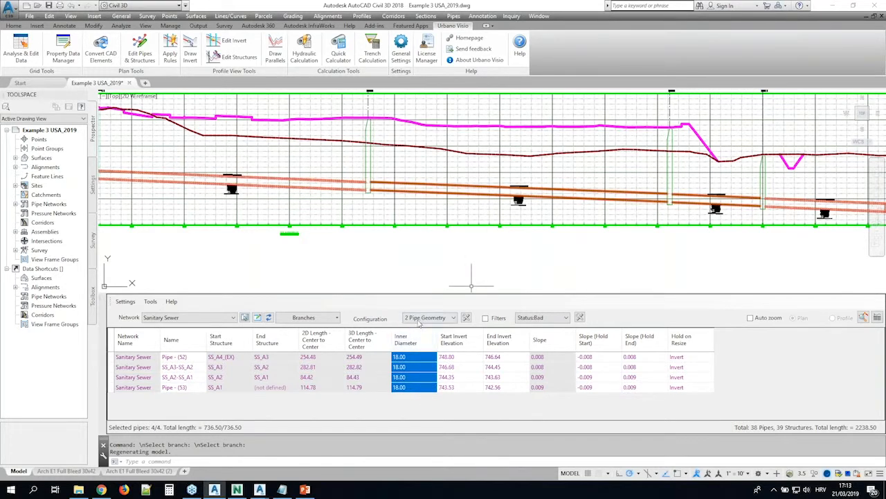
- Try to set the inner diameter of all four pipes in the branch to 15.00 in one edit
{"action": "left_click", "coordinate": [424, 356]}
{"action": "left_click_drag", "start_coordinate": [421, 358], "coordinate": [426, 392]}
{"action": "scroll", "coordinate": [788, 209], "scroll_direction": "up", "scroll_amount": 2}
{"action": "middle_click_drag", "start_coordinate": [782, 209], "coordinate": [556, 196]}
{"action": "scroll", "coordinate": [503, 187], "scroll_direction": "up", "scroll_amount": 4}
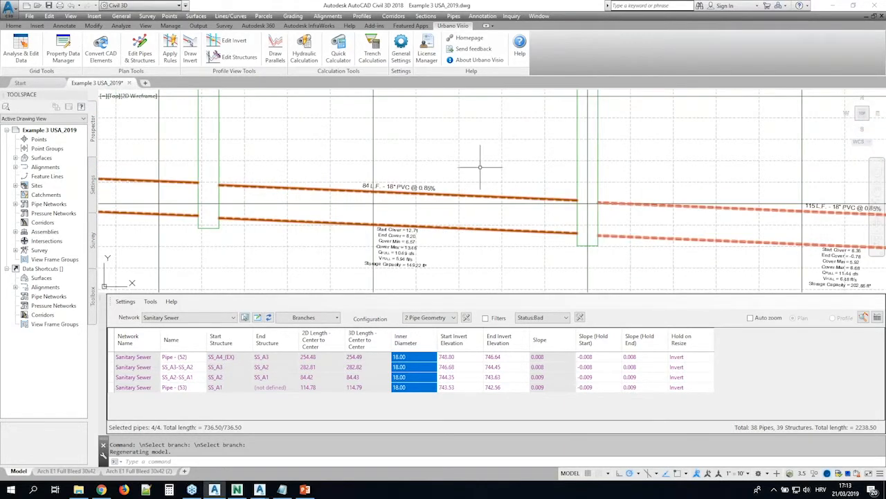
{"action": "right_click", "coordinate": [427, 366]}
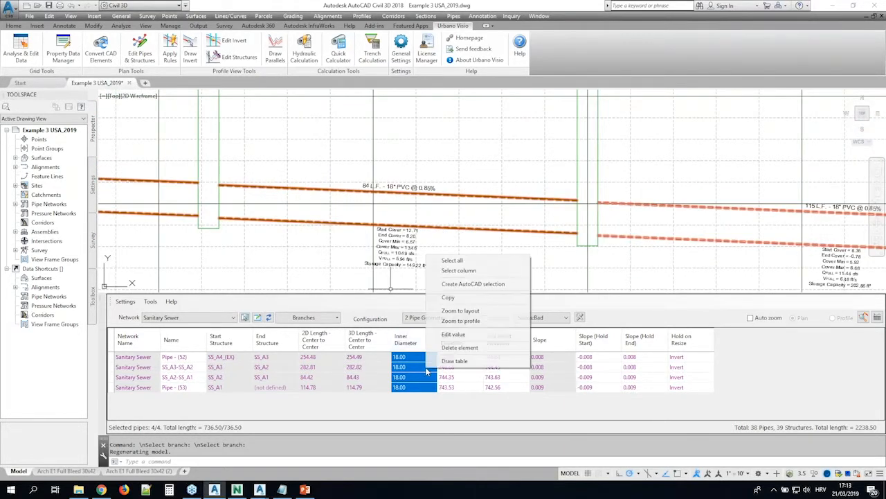
{"action": "left_click", "coordinate": [450, 336]}
{"action": "left_click", "coordinate": [527, 241]}
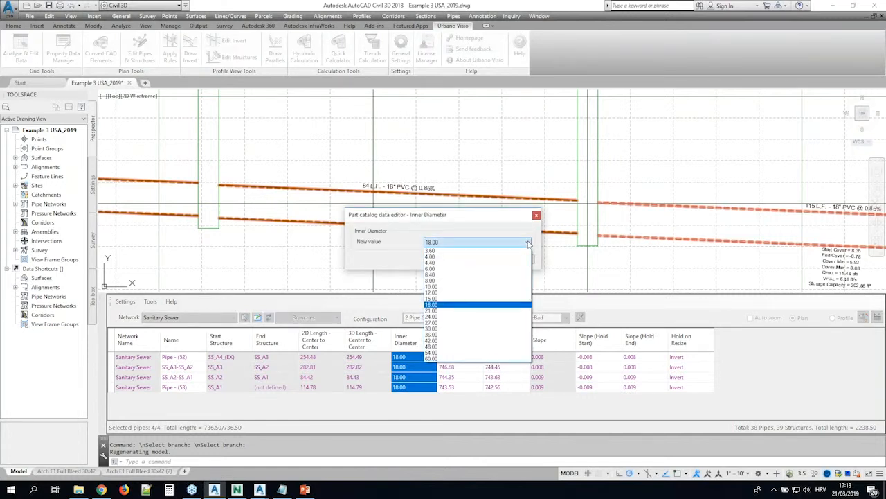
{"action": "left_click", "coordinate": [435, 299]}
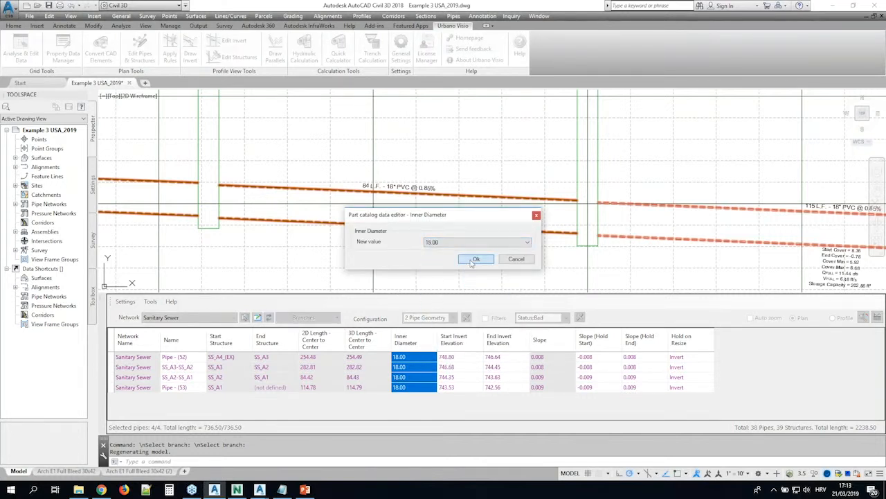
{"action": "left_click", "coordinate": [475, 259]}
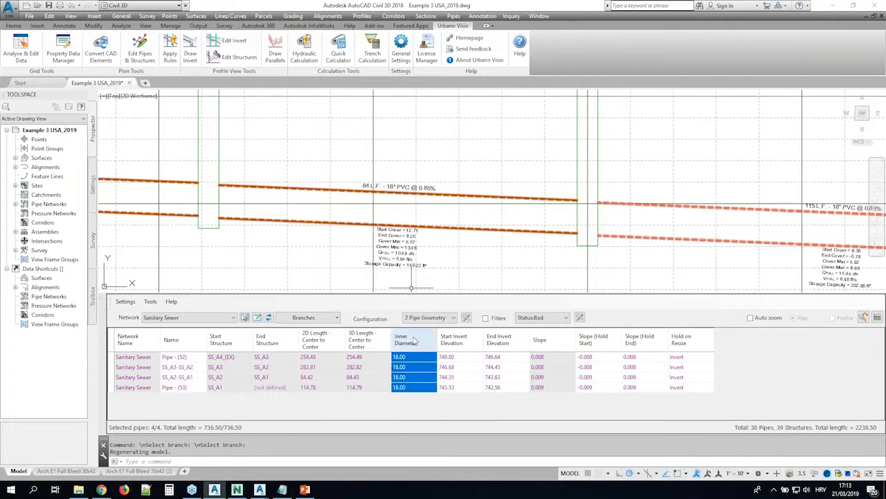
- Reselect the four pipes' inner diameter cells and set them all to 15.00 in a single edit
{"action": "left_click", "coordinate": [416, 367]}
{"action": "left_click_drag", "start_coordinate": [424, 357], "coordinate": [417, 386]}
{"action": "right_click", "coordinate": [417, 375]}
{"action": "left_click", "coordinate": [450, 340]}
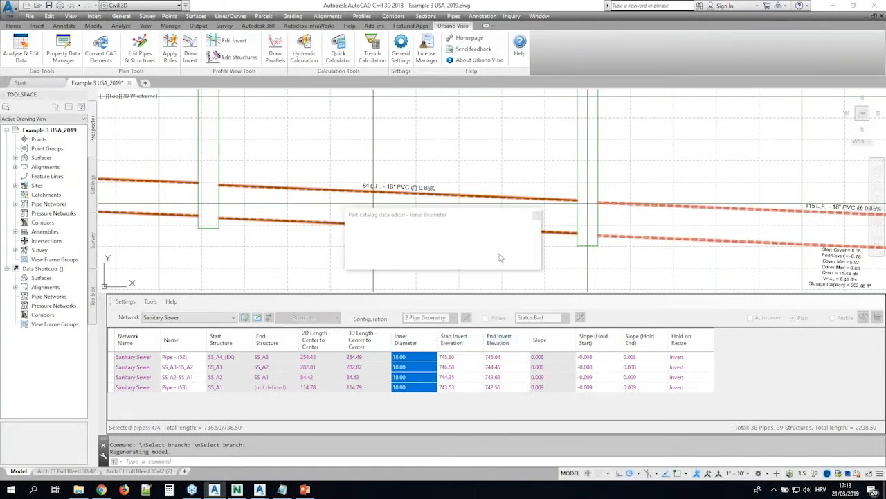
{"action": "left_click", "coordinate": [457, 241]}
{"action": "left_click", "coordinate": [445, 299]}
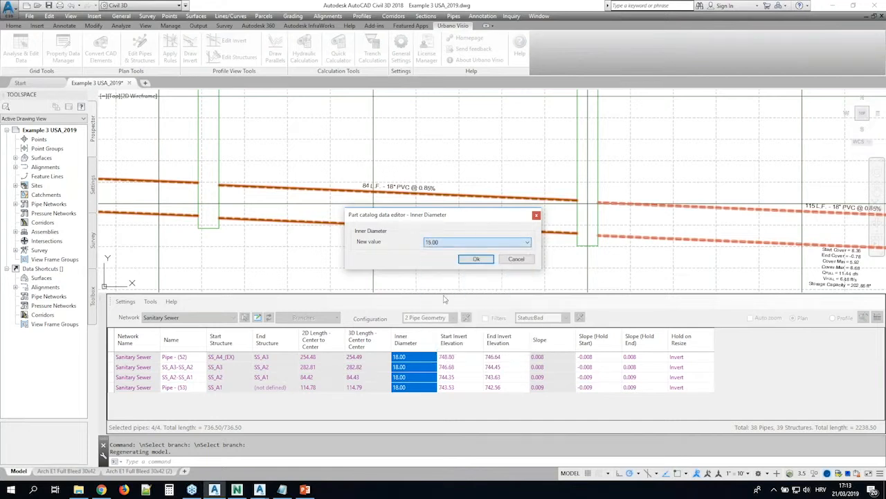
{"action": "left_click", "coordinate": [476, 262]}
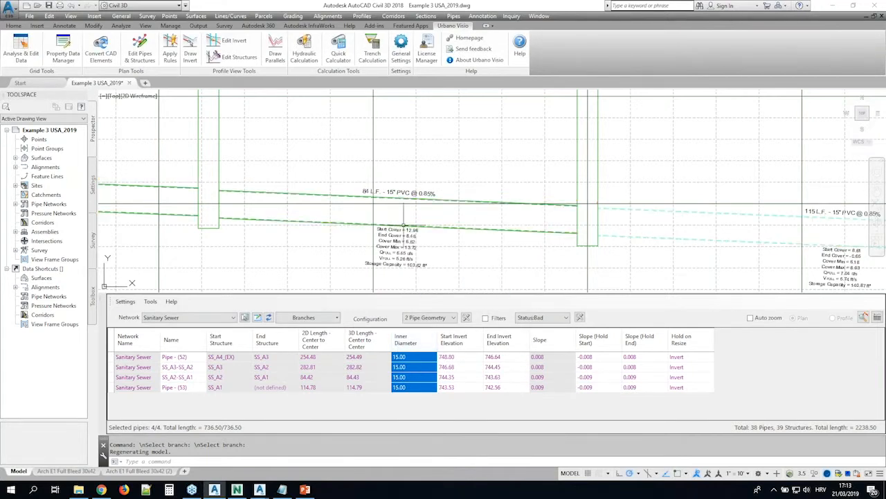
- Examine the diameter labels of SS_A2-SS_A1 and Pipe - (53) in the profile view, selecting Pipe - (53) there
{"action": "scroll", "coordinate": [389, 194], "scroll_direction": "up", "scroll_amount": 3}
{"action": "scroll", "coordinate": [390, 208], "scroll_direction": "down", "scroll_amount": 3}
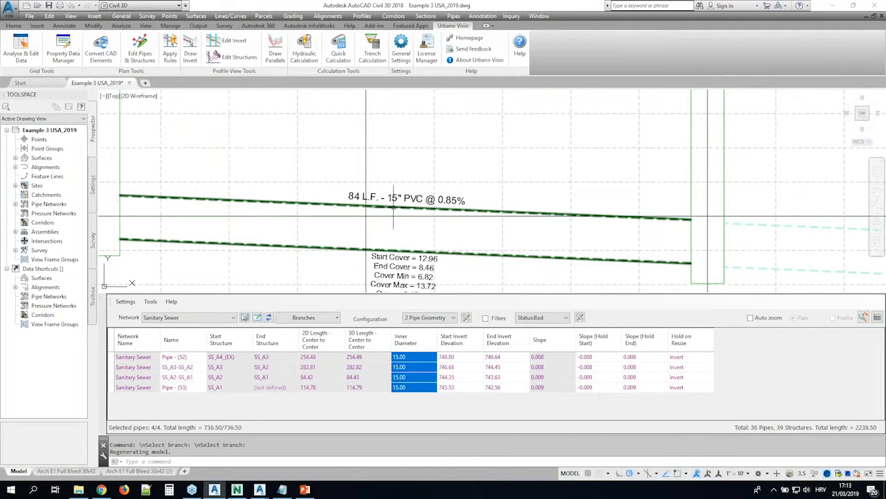
{"action": "middle_click_drag", "start_coordinate": [797, 242], "coordinate": [335, 182]}
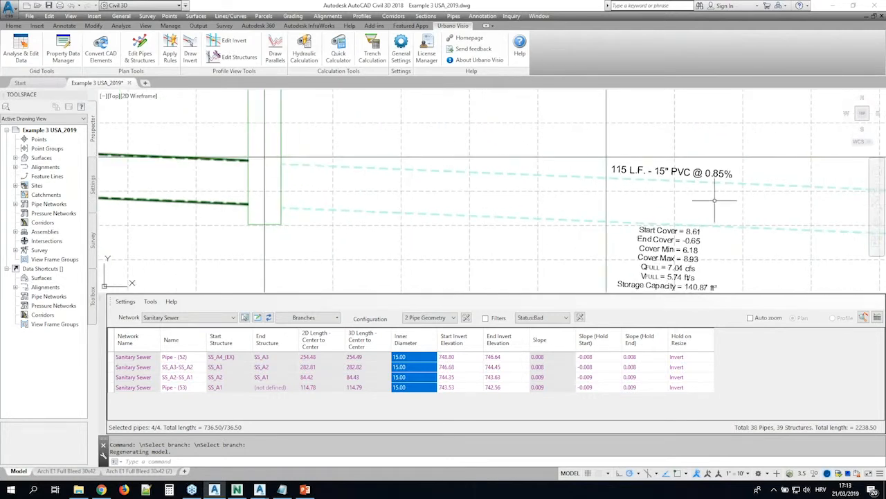
{"action": "scroll", "coordinate": [445, 173], "scroll_direction": "down", "scroll_amount": 4}
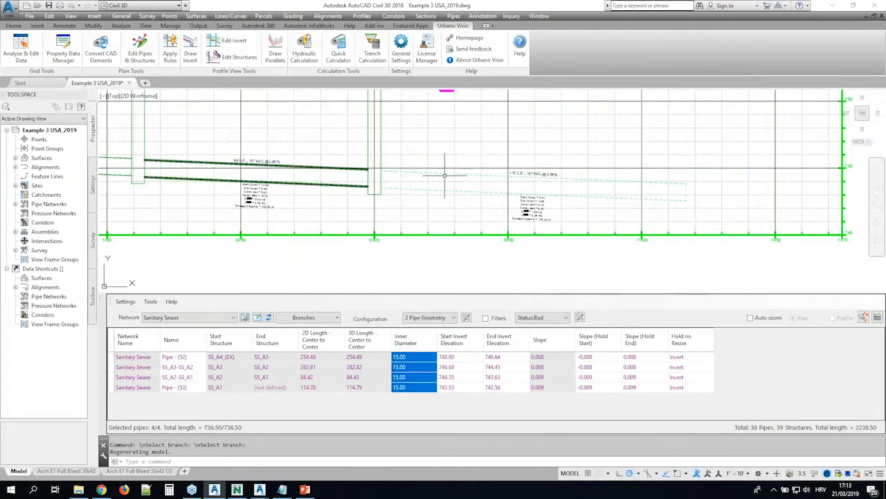
{"action": "left_click", "coordinate": [447, 173]}
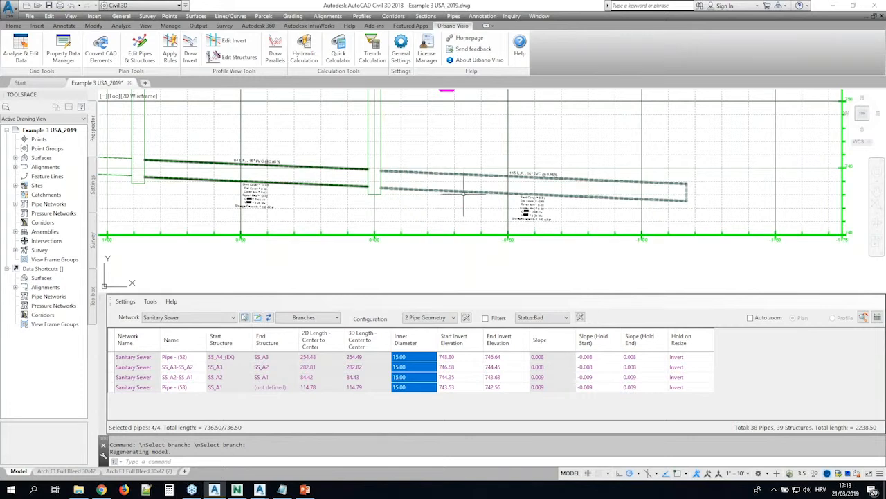
{"action": "scroll", "coordinate": [357, 167], "scroll_direction": "up", "scroll_amount": 2}
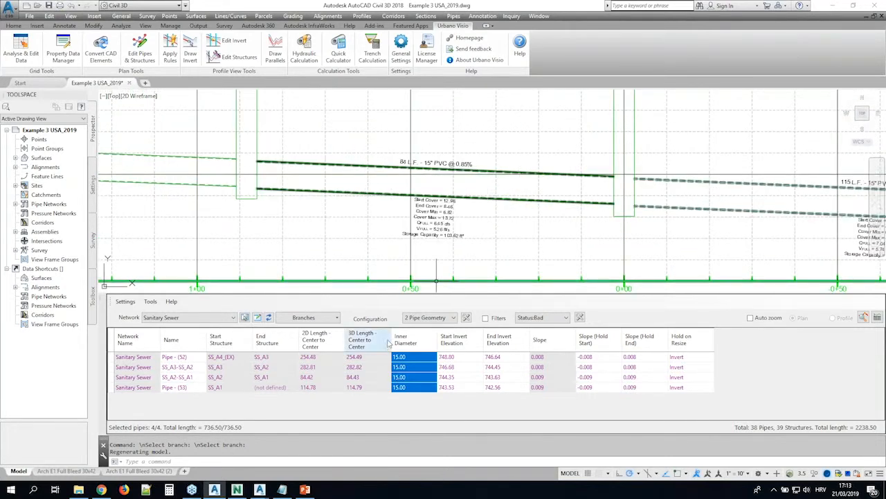
- Switch the grid to the 2 Structure Geometry configuration and highlight the branch's four structures in profile through their sump depth cells
{"action": "left_click", "coordinate": [454, 318]}
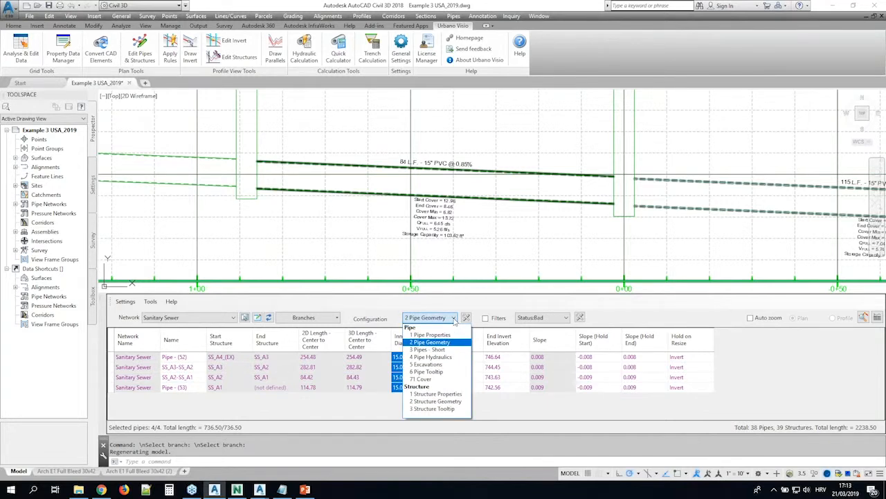
{"action": "left_click", "coordinate": [446, 402]}
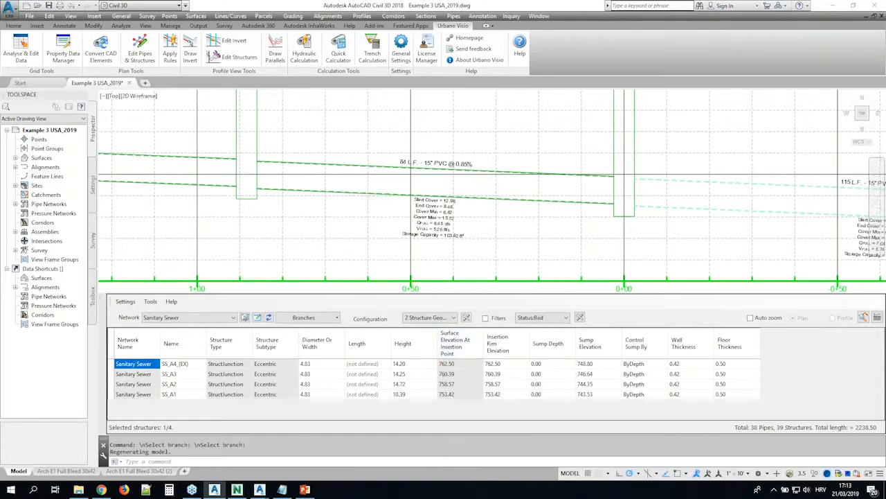
{"action": "scroll", "coordinate": [501, 211], "scroll_direction": "down", "scroll_amount": 6}
{"action": "middle_click_drag", "start_coordinate": [435, 155], "coordinate": [501, 157]}
{"action": "middle_click_drag", "start_coordinate": [501, 202], "coordinate": [517, 226]}
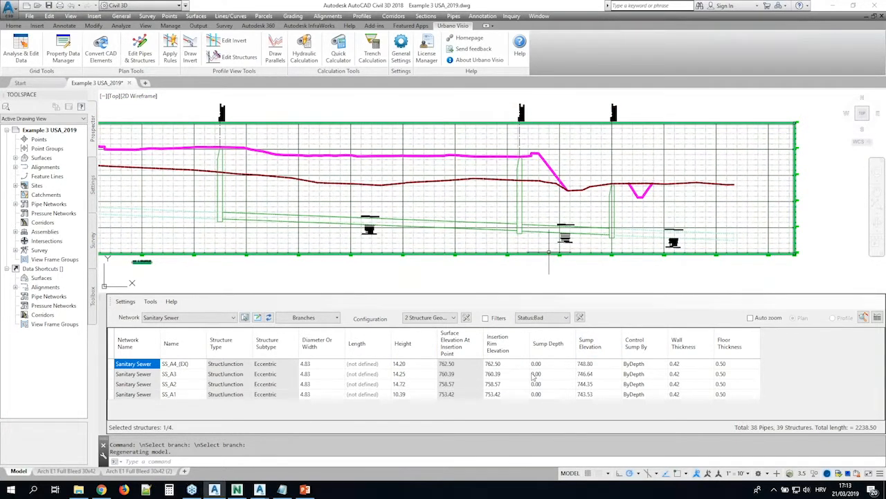
{"action": "left_click", "coordinate": [557, 367]}
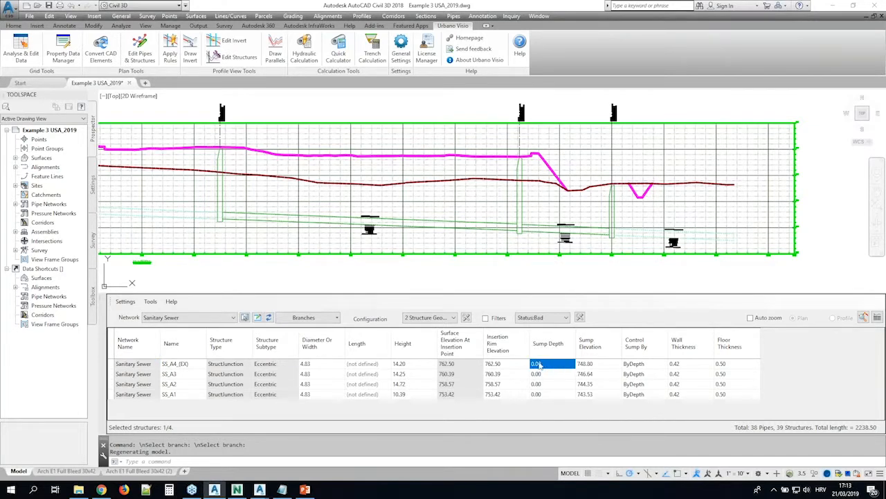
{"action": "left_click_drag", "start_coordinate": [547, 367], "coordinate": [547, 395]}
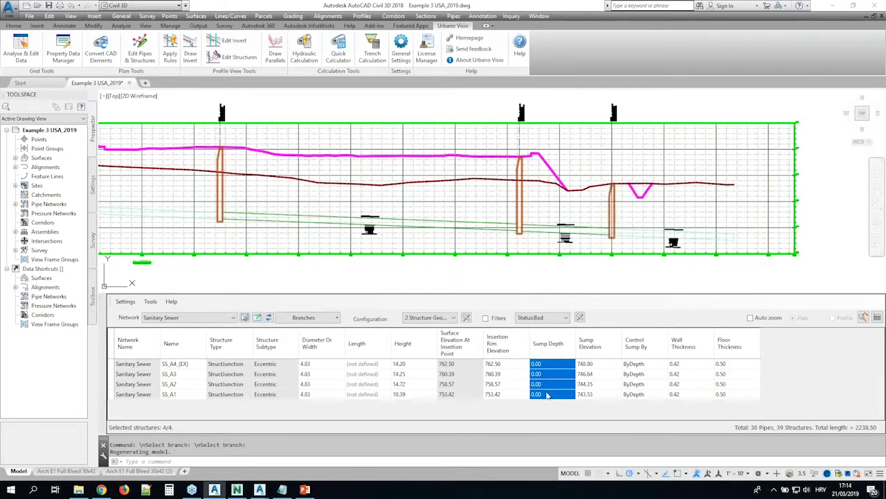
{"action": "mouse_move", "coordinate": [406, 250]}
{"action": "middle_mouse_down"}
{"action": "mouse_move", "coordinate": [628, 257]}
{"action": "mouse_move", "coordinate": [599, 256]}
{"action": "middle_mouse_up"}
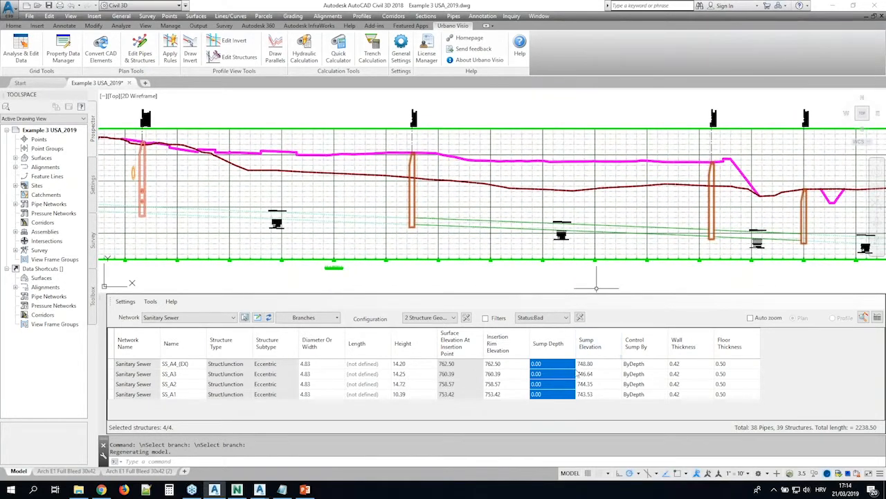
- Set the sump depth of all four structures in the branch to 1 in a single edit
{"action": "left_click", "coordinate": [562, 366]}
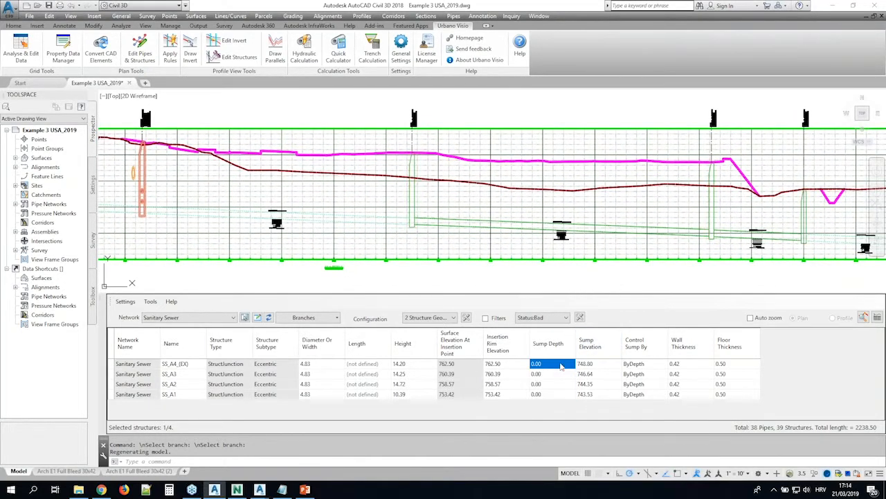
{"action": "left_click_drag", "start_coordinate": [561, 366], "coordinate": [563, 397]}
{"action": "middle_click_drag", "start_coordinate": [739, 223], "coordinate": [505, 208]}
{"action": "scroll", "coordinate": [516, 217], "scroll_direction": "up", "scroll_amount": 6}
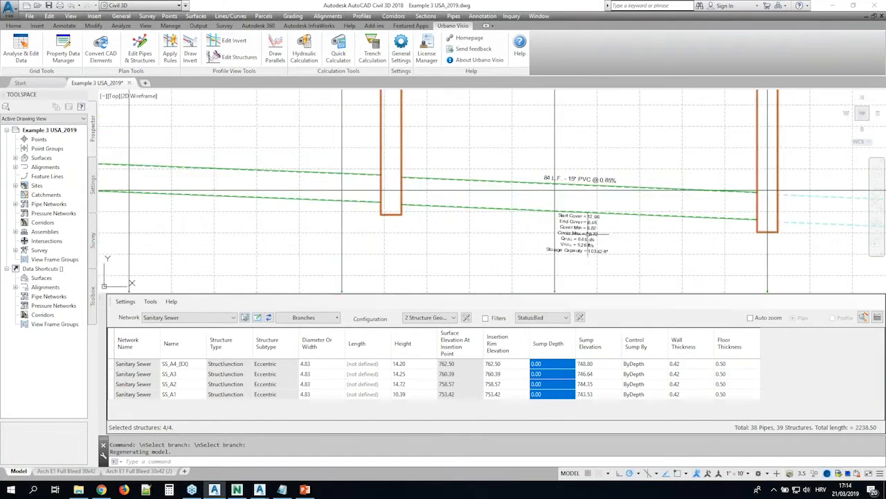
{"action": "scroll", "coordinate": [605, 215], "scroll_direction": "down", "scroll_amount": 2}
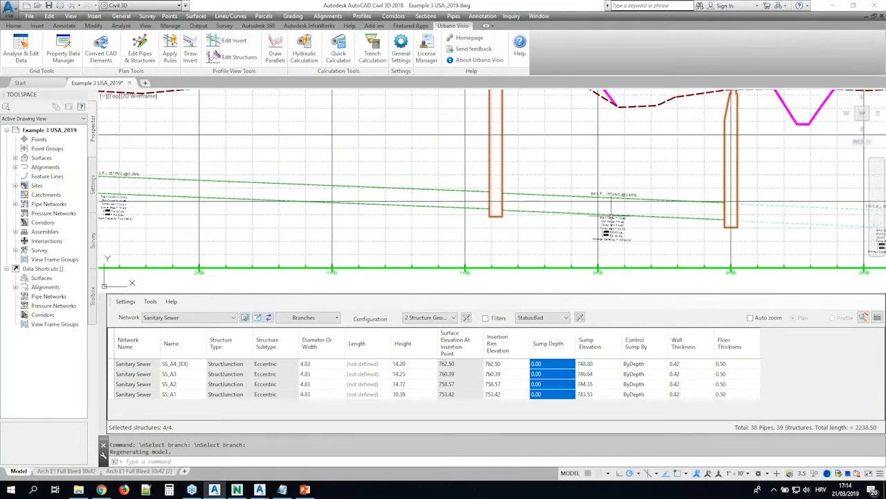
{"action": "scroll", "coordinate": [625, 215], "scroll_direction": "up", "scroll_amount": 2}
{"action": "mouse_move", "coordinate": [686, 227]}
{"action": "middle_mouse_down"}
{"action": "mouse_move", "coordinate": [542, 185]}
{"action": "mouse_move", "coordinate": [558, 198]}
{"action": "middle_mouse_up"}
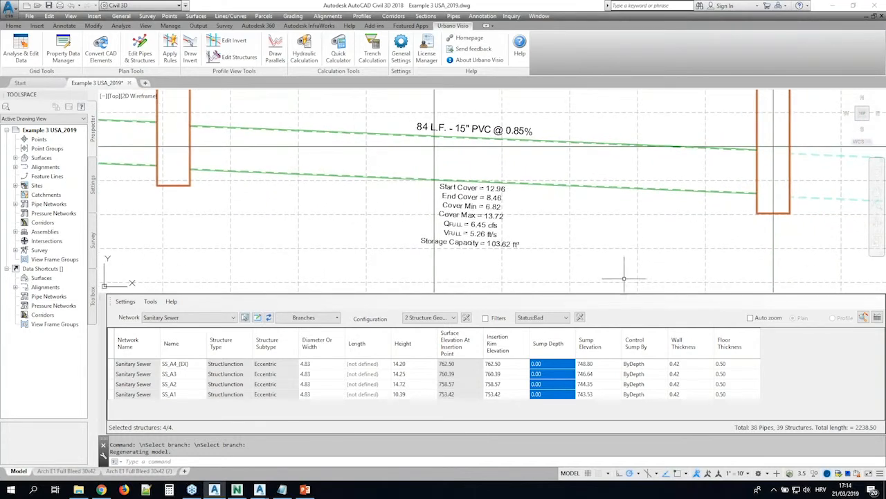
{"action": "right_click", "coordinate": [548, 376]}
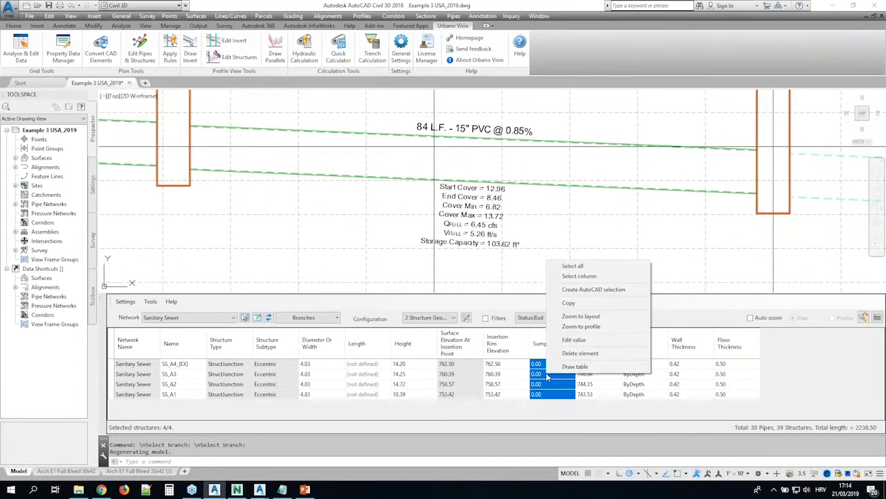
{"action": "left_click", "coordinate": [600, 338]}
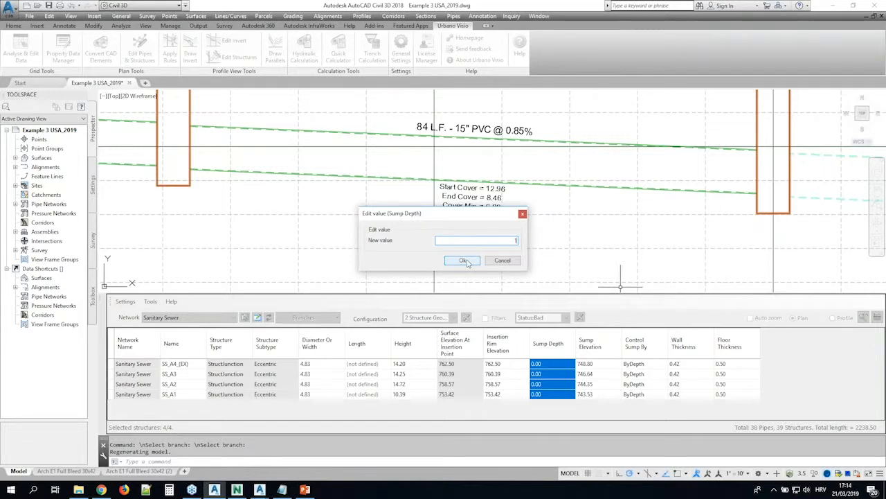
{"action": "left_click", "coordinate": [463, 261]}
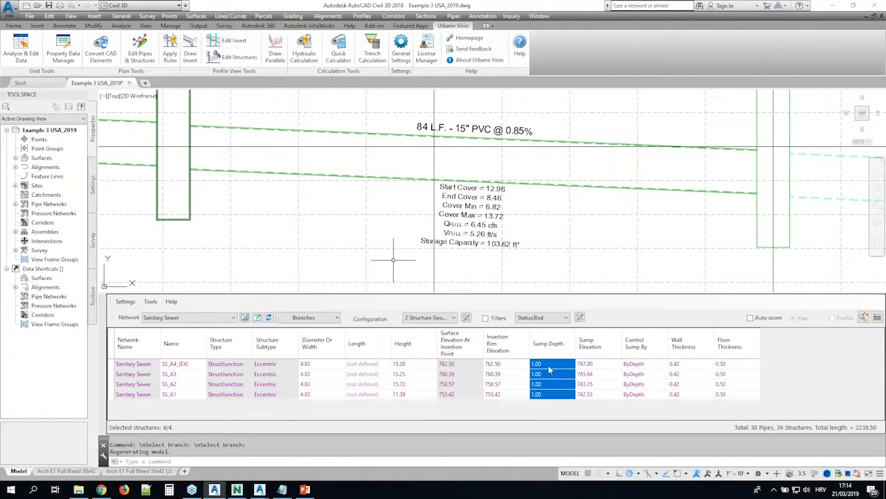
- Set the sump depth of all four structures in the branch back to 0 in a single edit
{"action": "left_click", "coordinate": [593, 379]}
{"action": "left_click_drag", "start_coordinate": [557, 363], "coordinate": [554, 397]}
{"action": "right_click", "coordinate": [554, 381]}
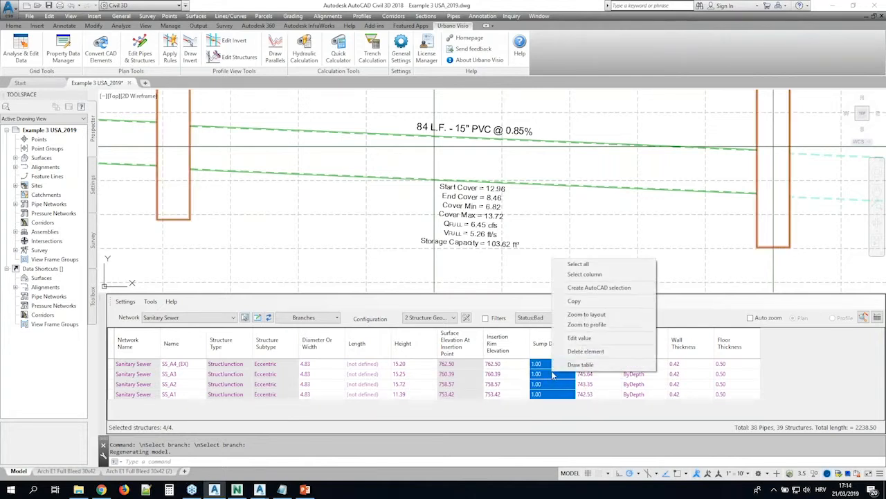
{"action": "left_click", "coordinate": [609, 338]}
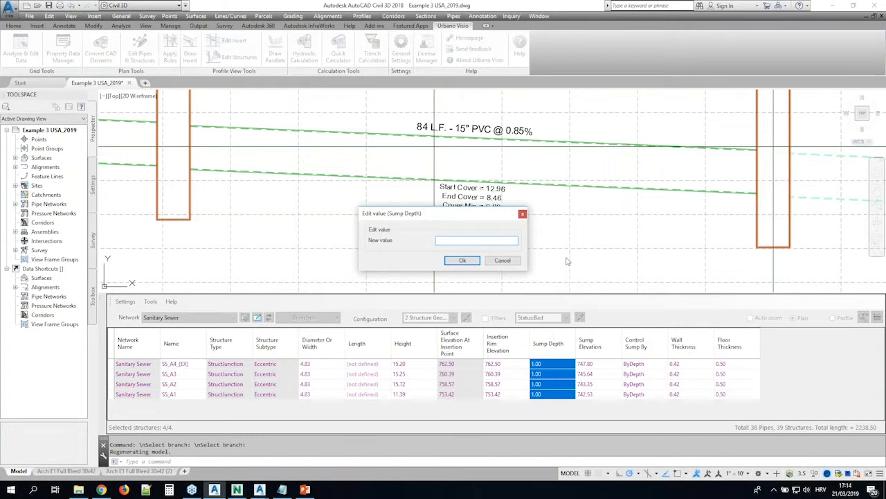
{"action": "type", "text": "0"}
{"action": "left_click", "coordinate": [462, 259]}
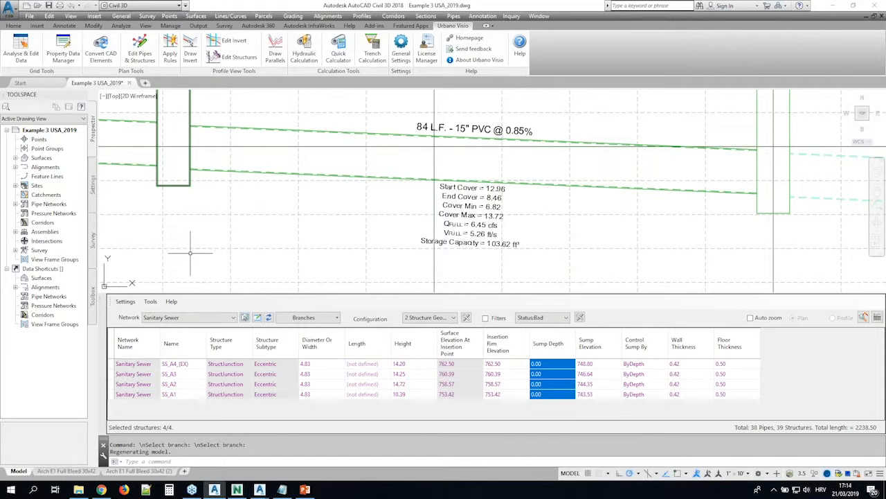
- Check the sump control options for structure SS_A4_(EX), cancel, and compare its Sump Depth and Control Sump By cells
{"action": "left_click", "coordinate": [643, 365]}
{"action": "double_click", "coordinate": [646, 364]}
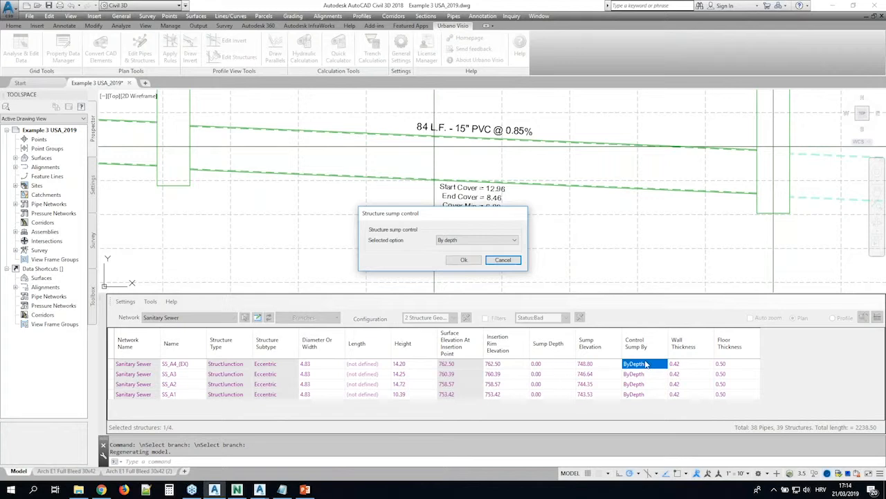
{"action": "left_click", "coordinate": [510, 240]}
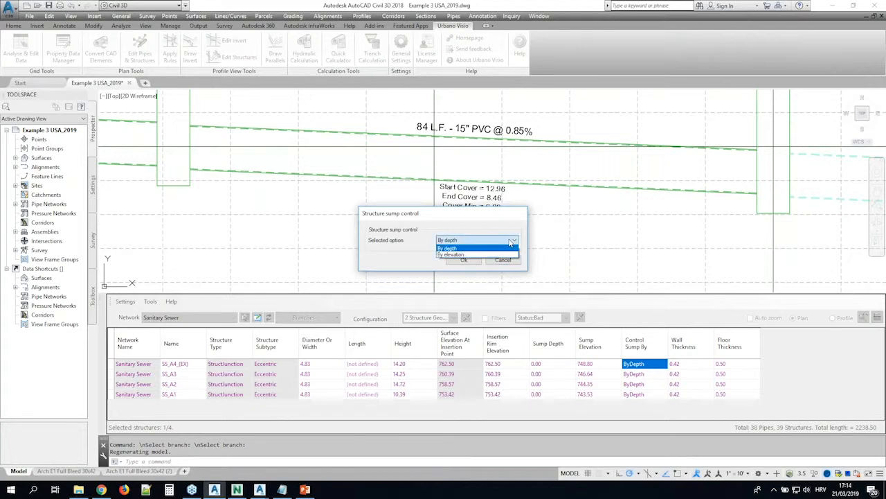
{"action": "left_click", "coordinate": [510, 248]}
{"action": "left_click", "coordinate": [503, 260]}
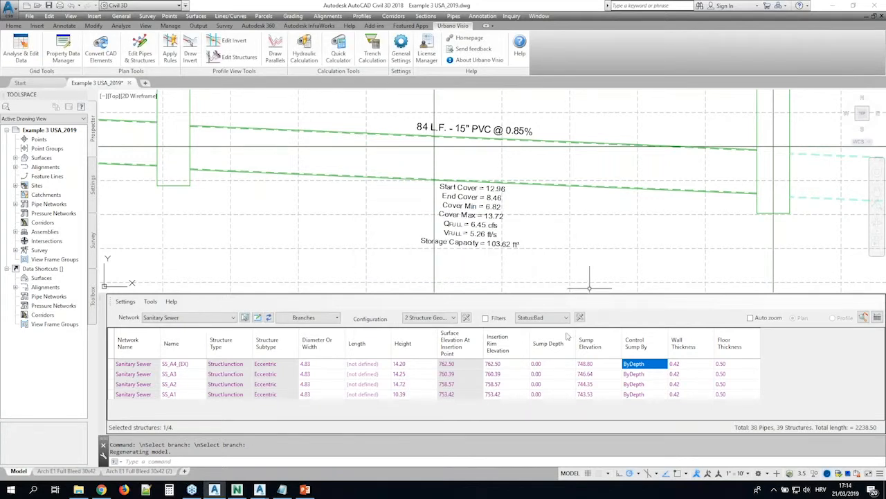
{"action": "left_click", "coordinate": [551, 364]}
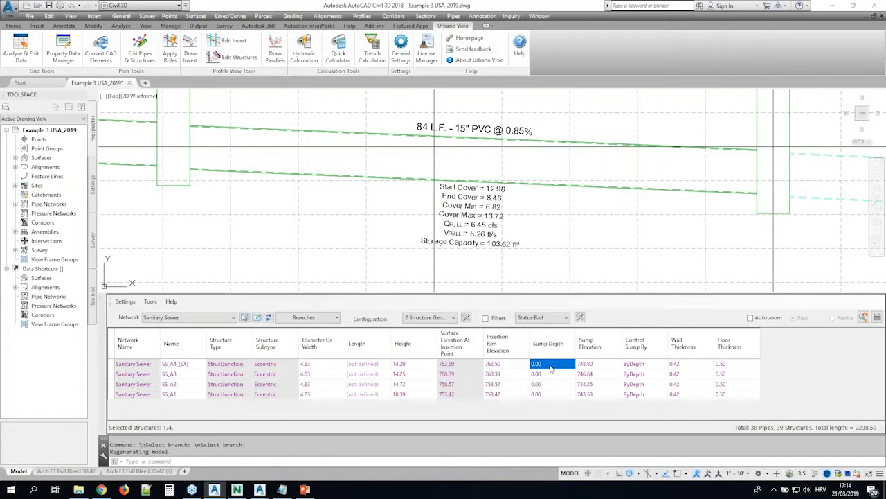
{"action": "left_click", "coordinate": [651, 366]}
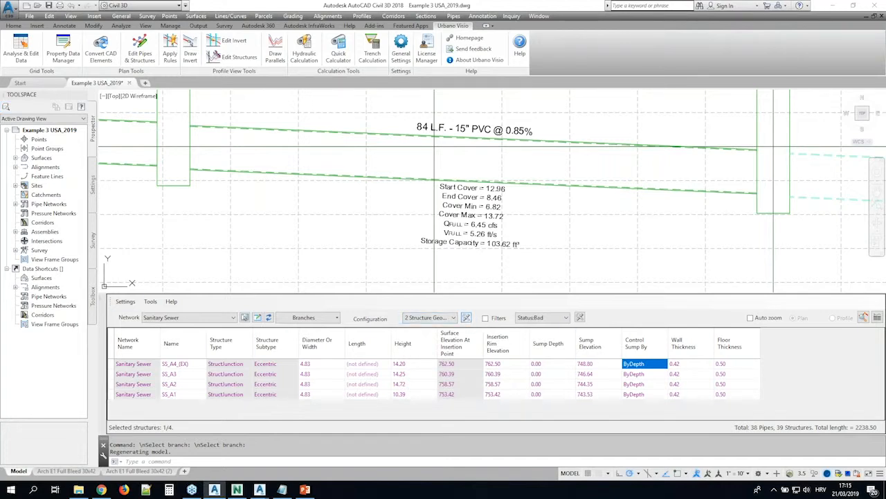
- Open the manager for the data grid's preview configurations
{"action": "left_click", "coordinate": [466, 317]}
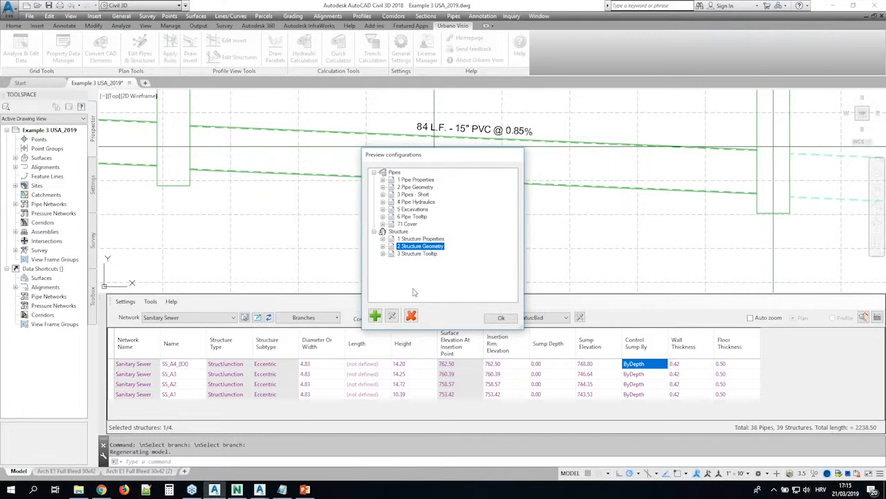
{"action": "left_click", "coordinate": [375, 315]}
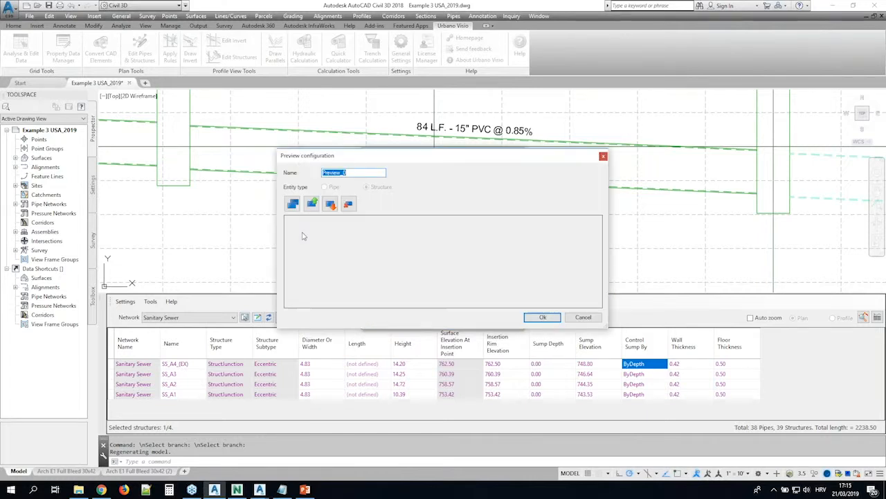
{"action": "type", "text": "T"}
{"action": "key", "text": "BackSpace"}
{"action": "type", "text": "8 Cover"}
{"action": "left_click", "coordinate": [292, 204]}
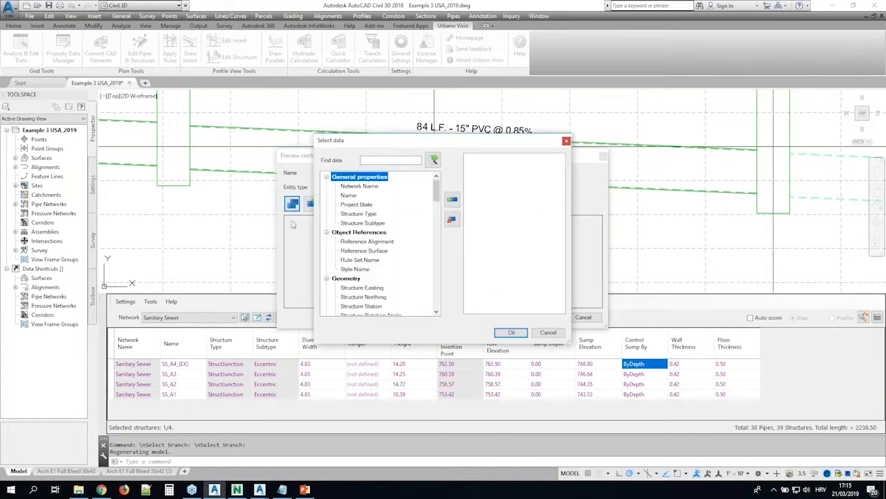
{"action": "mouse_move", "coordinate": [386, 147]}
{"action": "left_mouse_down"}
{"action": "mouse_move", "coordinate": [383, 196]}
{"action": "mouse_move", "coordinate": [388, 144]}
{"action": "left_mouse_up"}
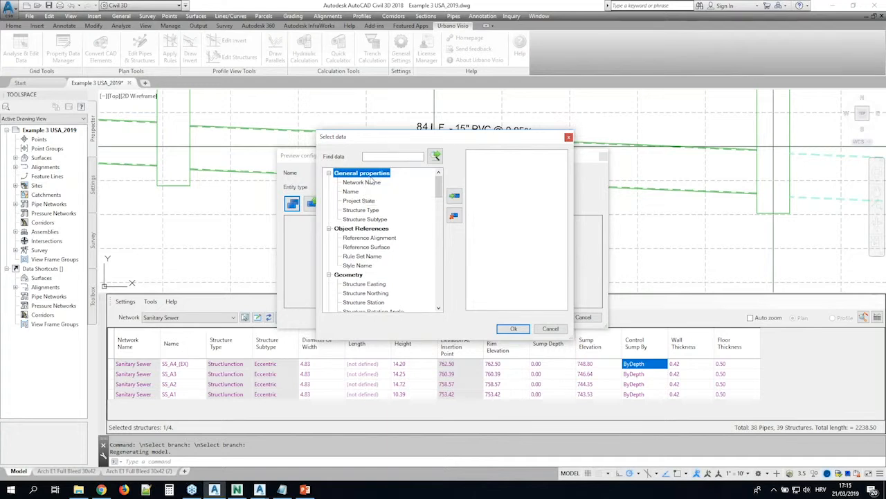
{"action": "left_click", "coordinate": [551, 329]}
{"action": "left_click", "coordinate": [582, 318]}
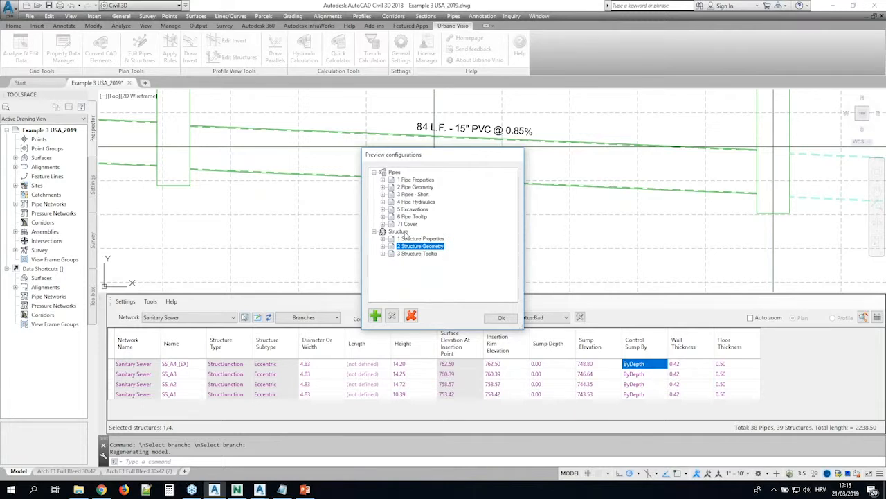
- Create a new preview configuration for pipes and name it 8 Cover
{"action": "left_click", "coordinate": [392, 172]}
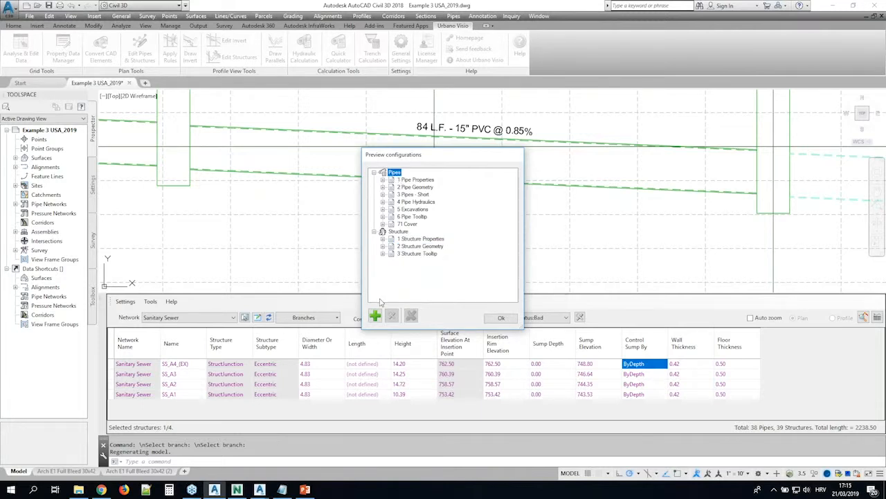
{"action": "left_click", "coordinate": [374, 316]}
{"action": "type", "text": "8 Cover"}
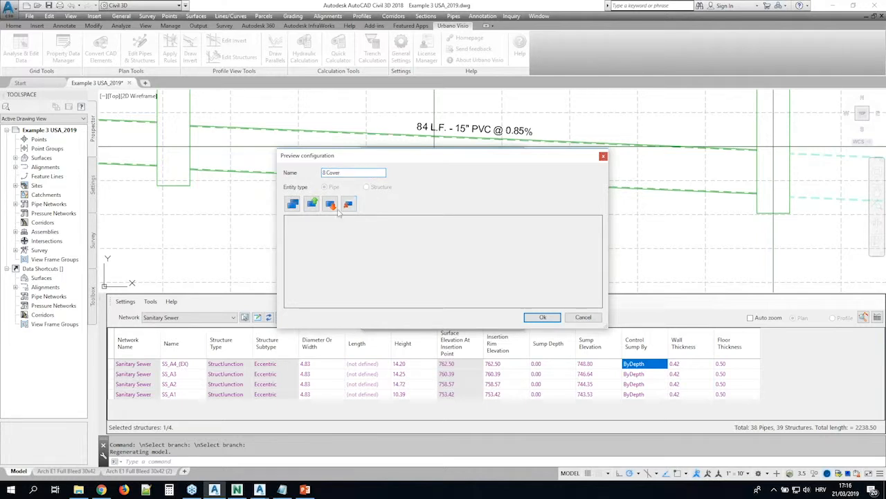
- Add the general properties Network Name, Name, Start Structure and End Structure to the 8 Cover configuration's data
{"action": "left_click", "coordinate": [292, 203]}
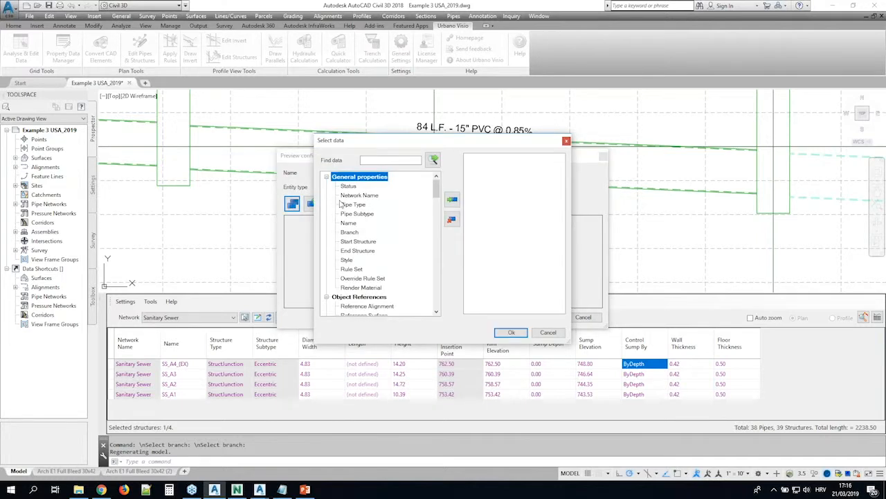
{"action": "double_click", "coordinate": [359, 195]}
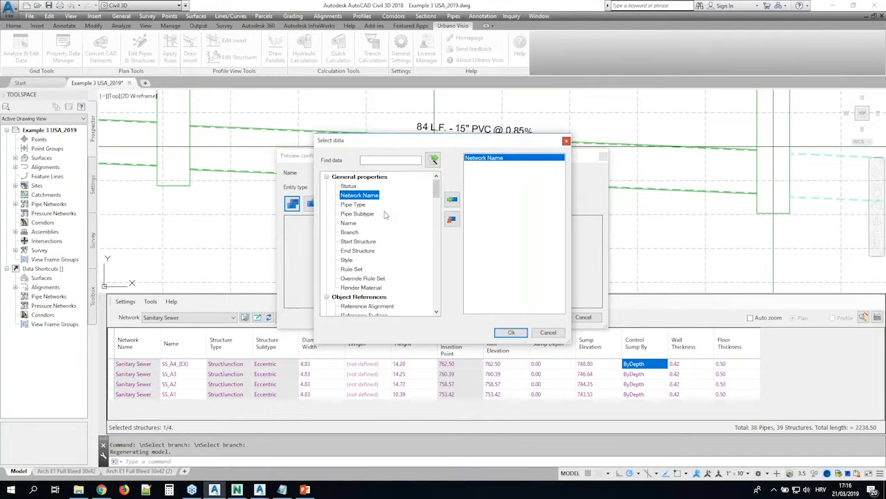
{"action": "double_click", "coordinate": [349, 223]}
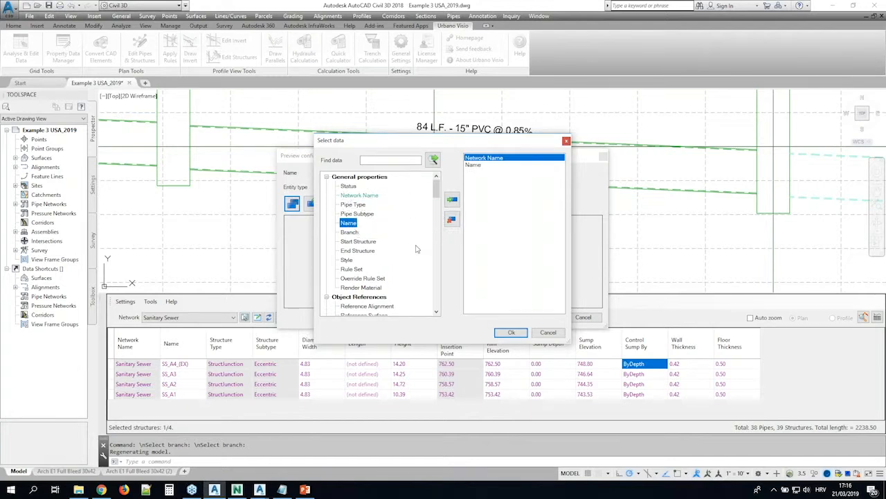
{"action": "double_click", "coordinate": [358, 241]}
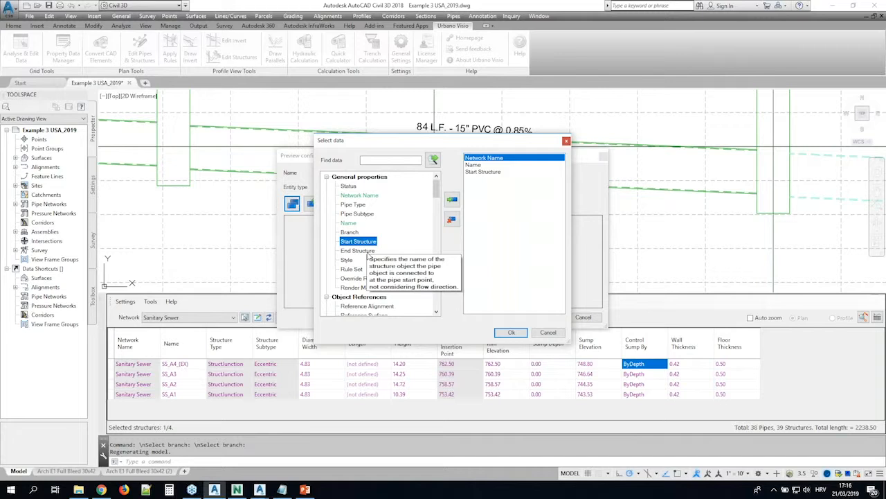
{"action": "left_click", "coordinate": [364, 251]}
{"action": "double_click", "coordinate": [367, 253]}
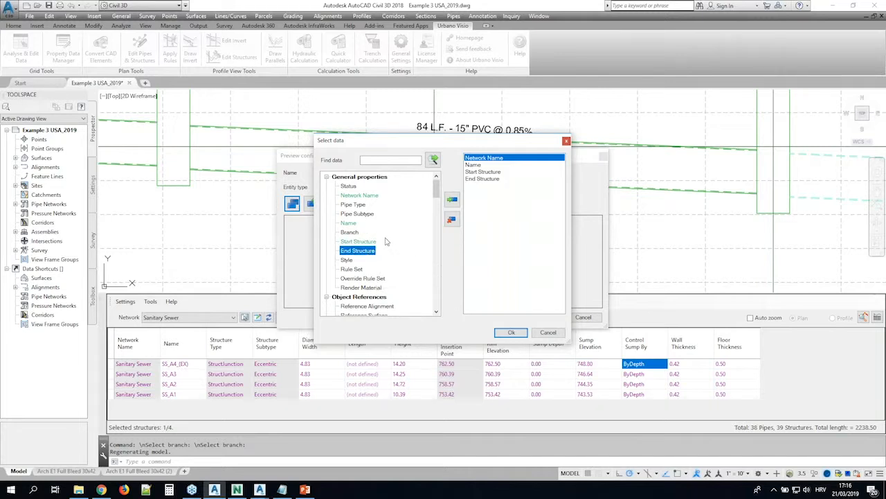
- Search the data for "start", add Start Cover, End Cover, Minimum Cover and Maximum Cover, and accept the data selection
{"action": "left_click", "coordinate": [381, 162]}
{"action": "type", "text": "start"}
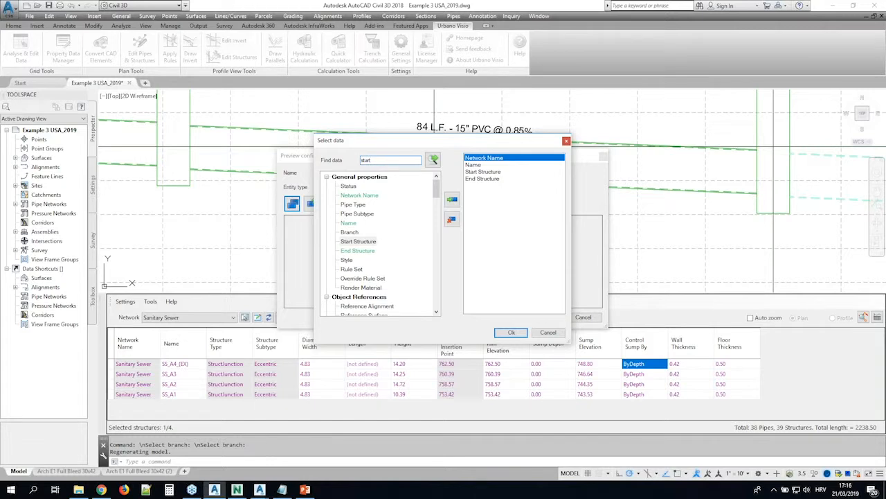
{"action": "left_click", "coordinate": [434, 160]}
{"action": "left_click", "coordinate": [434, 160]}
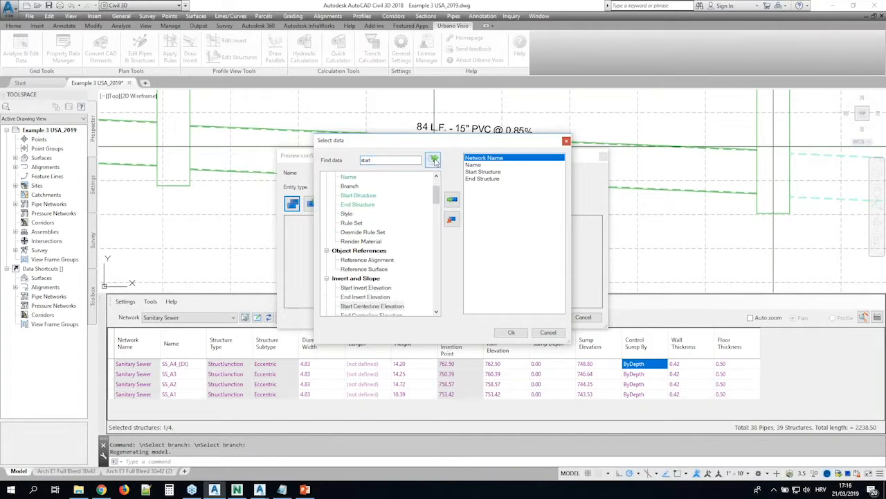
{"action": "left_click", "coordinate": [434, 160]}
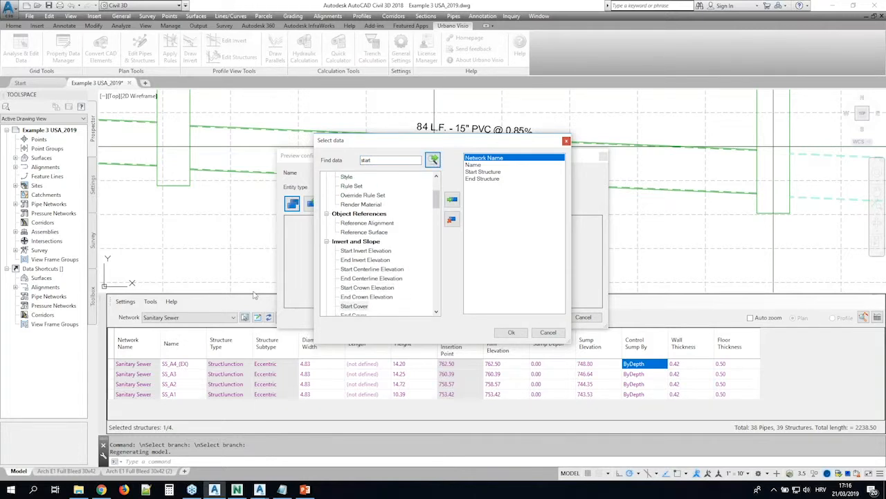
{"action": "left_click", "coordinate": [452, 199]}
{"action": "scroll", "coordinate": [376, 281], "scroll_direction": "down", "scroll_amount": 2}
{"action": "double_click", "coordinate": [354, 260]}
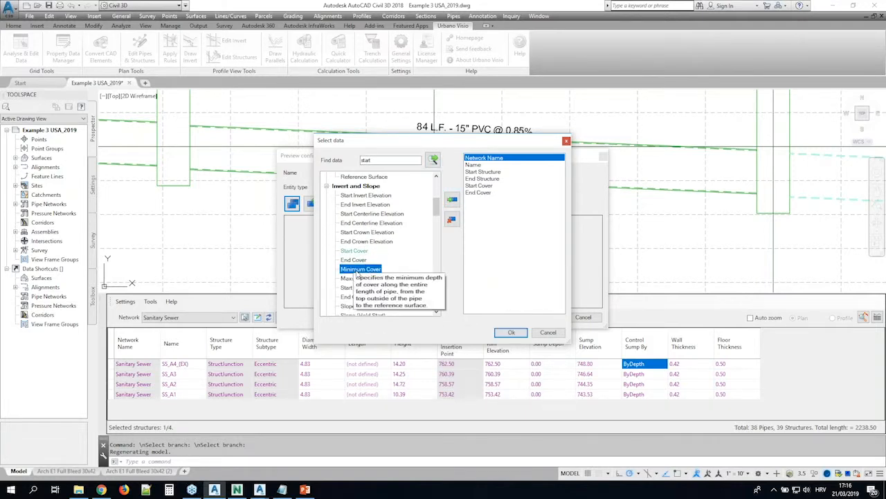
{"action": "double_click", "coordinate": [359, 269]}
{"action": "double_click", "coordinate": [357, 278]}
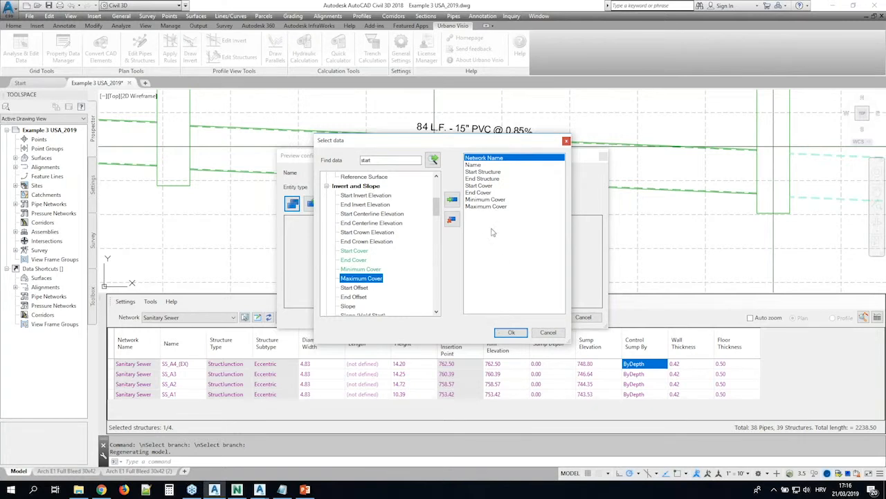
{"action": "left_click", "coordinate": [511, 332]}
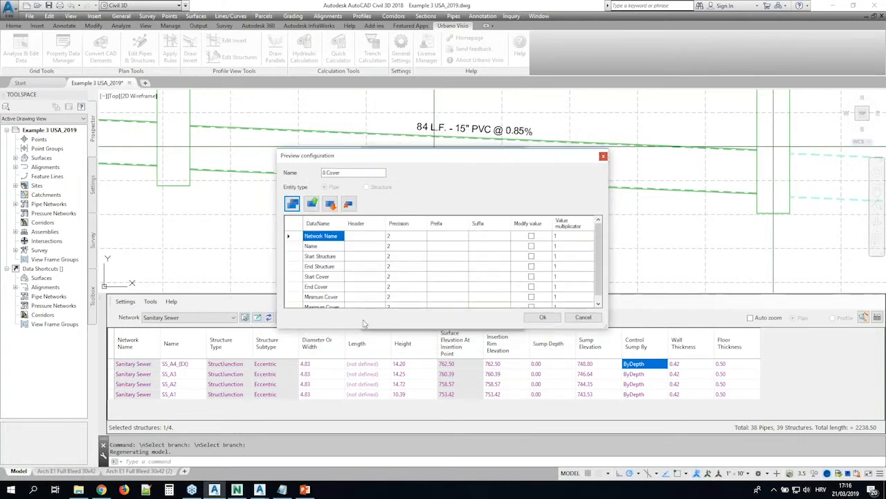
- Enlarge the configuration window, save the 8 Cover configuration and display it in the data grid
{"action": "left_click_drag", "start_coordinate": [608, 327], "coordinate": [676, 388]}
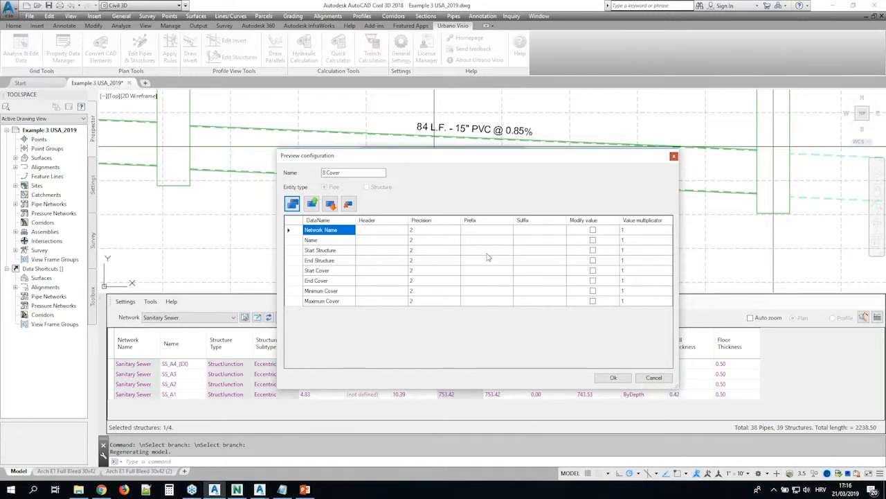
{"action": "left_click", "coordinate": [614, 378]}
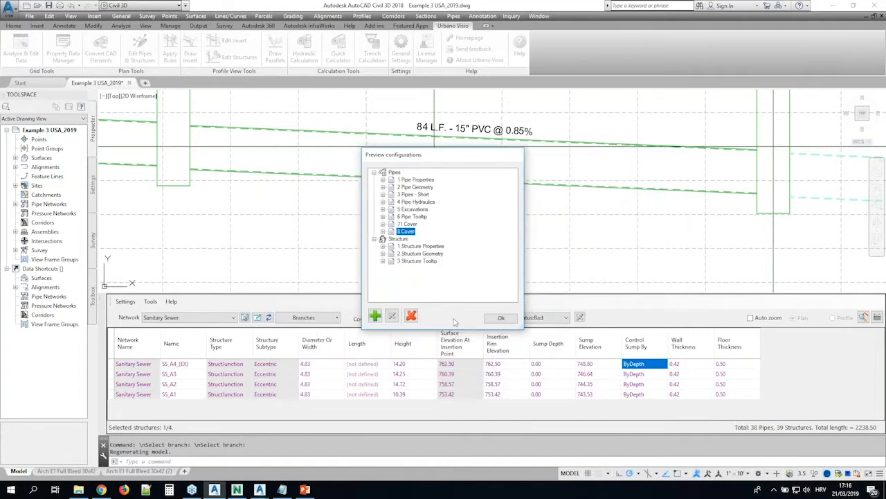
{"action": "left_click", "coordinate": [501, 317]}
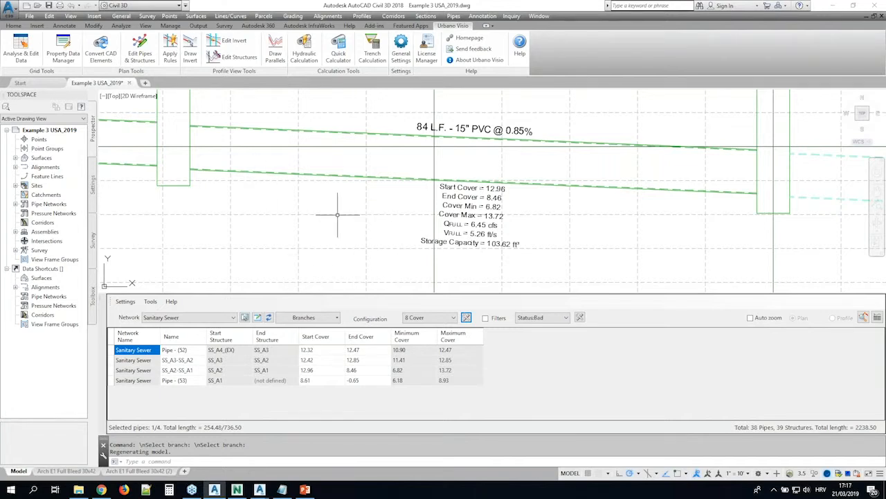
- Go from the profile to the network plan and list all Sanitary Sewer pipes in the grid
{"action": "scroll", "coordinate": [340, 217], "scroll_direction": "down", "scroll_amount": 8}
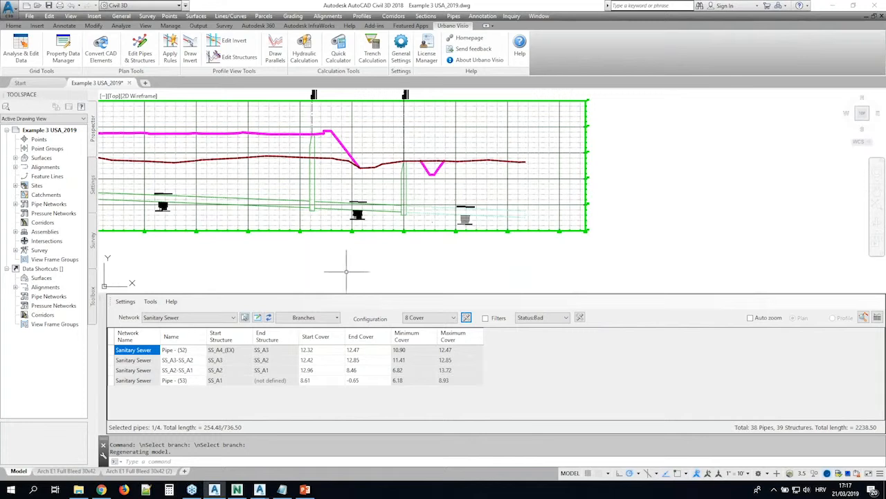
{"action": "scroll", "coordinate": [348, 265], "scroll_direction": "down", "scroll_amount": 6}
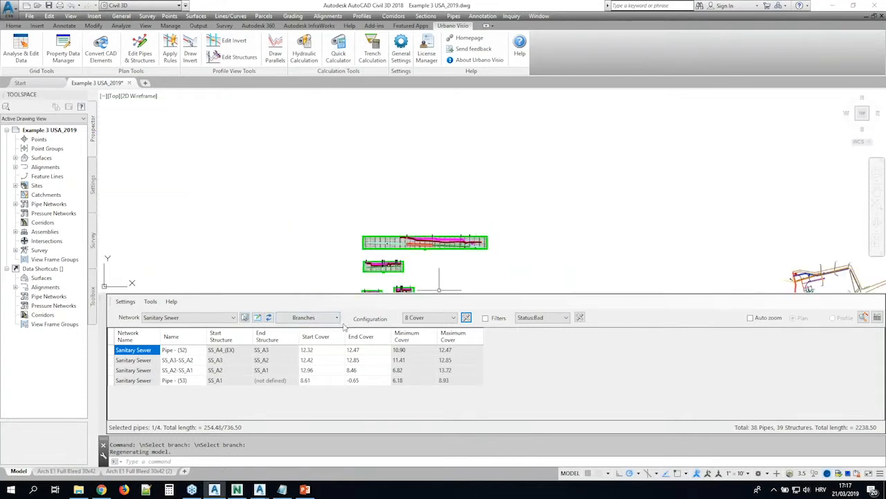
{"action": "mouse_move", "coordinate": [732, 247]}
{"action": "middle_mouse_down"}
{"action": "mouse_move", "coordinate": [564, 178]}
{"action": "mouse_move", "coordinate": [427, 106]}
{"action": "middle_mouse_up"}
{"action": "scroll", "coordinate": [509, 173], "scroll_direction": "up", "scroll_amount": 10}
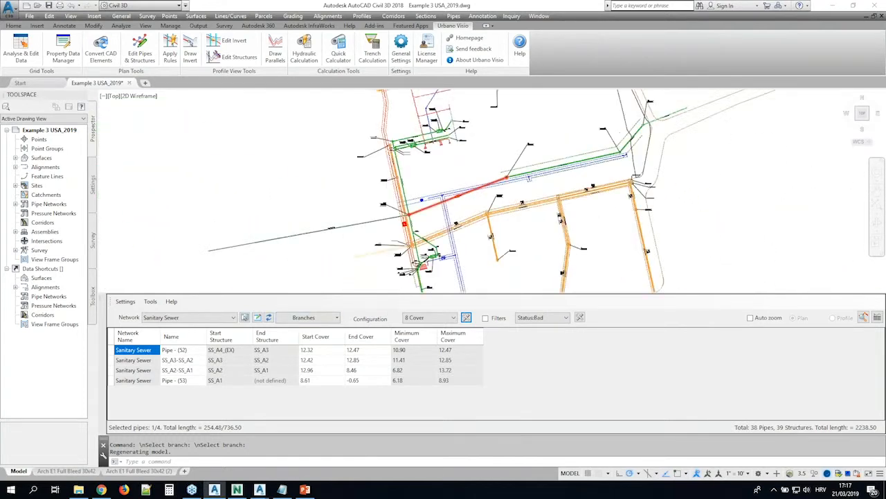
{"action": "left_click", "coordinate": [337, 317]}
{"action": "left_click", "coordinate": [304, 330]}
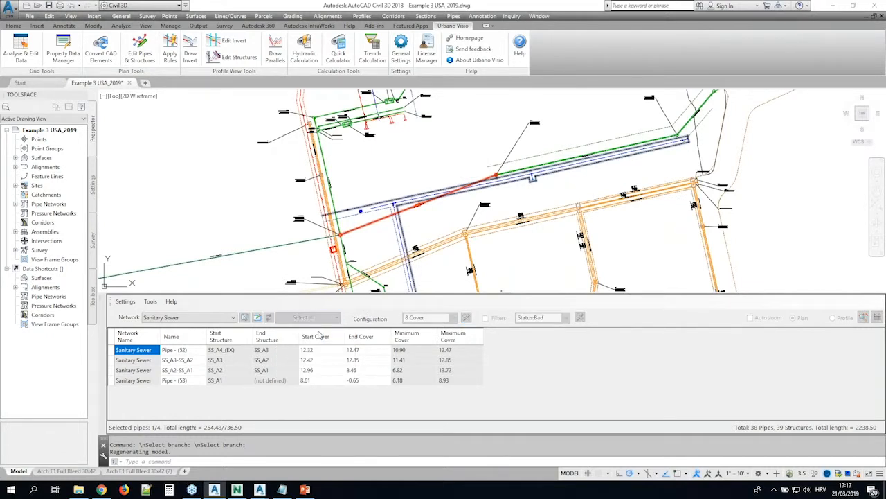
- Step through the Start Cover cells of the listed pipes to locate each pipe in the plan
{"action": "left_click", "coordinate": [316, 352]}
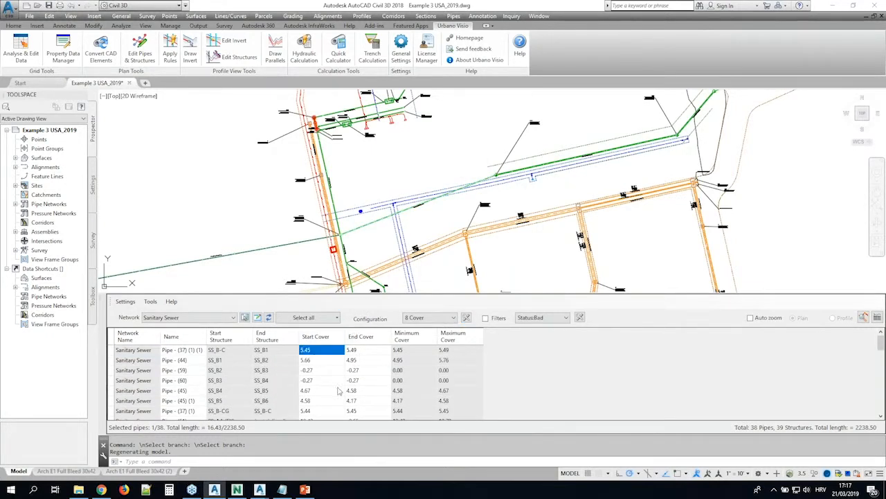
{"action": "key", "text": "Down"}
{"action": "key", "text": "Down"}
{"action": "key", "text": "Down"}
{"action": "key", "text": "Down"}
{"action": "key", "text": "Down"}
{"action": "key", "text": "Down"}
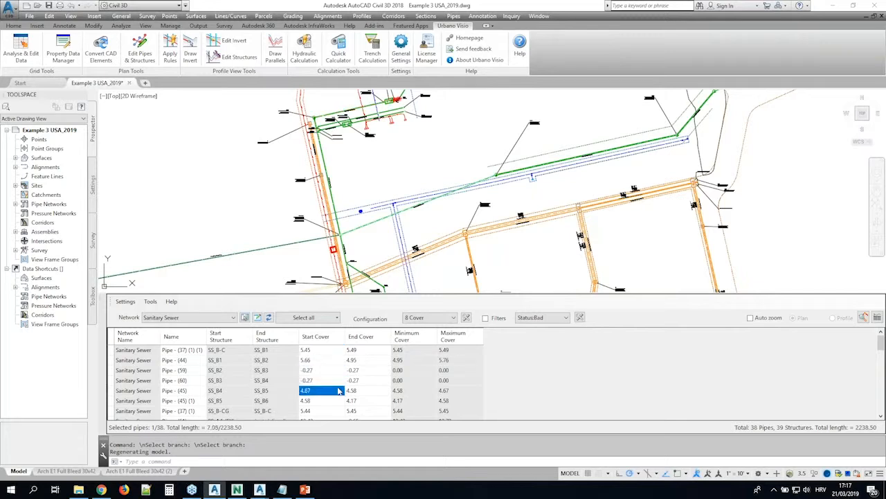
{"action": "key", "text": "Down"}
{"action": "key", "text": "Down"}
{"action": "key", "text": "Down"}
{"action": "key", "text": "Down"}
{"action": "key", "text": "Down"}
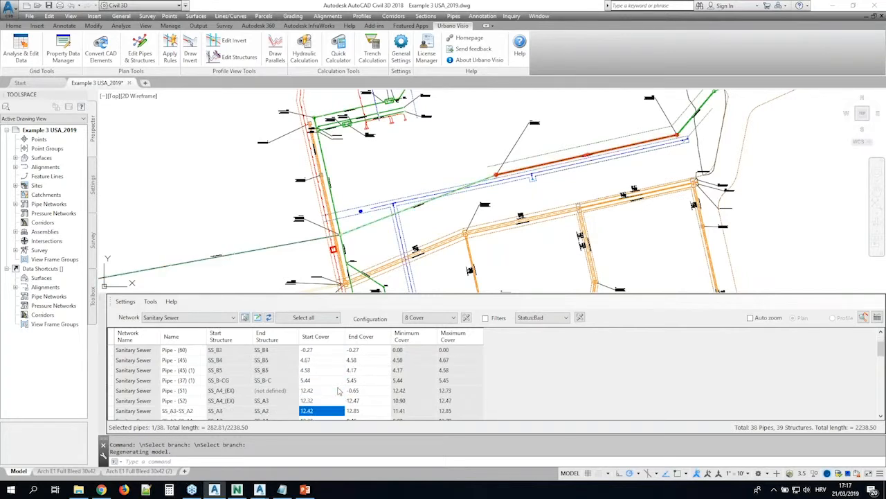
- Limit the grid to the element sequence running from structure SS_B1 to structure SS_A2, picked in the plan
{"action": "left_click", "coordinate": [337, 317]}
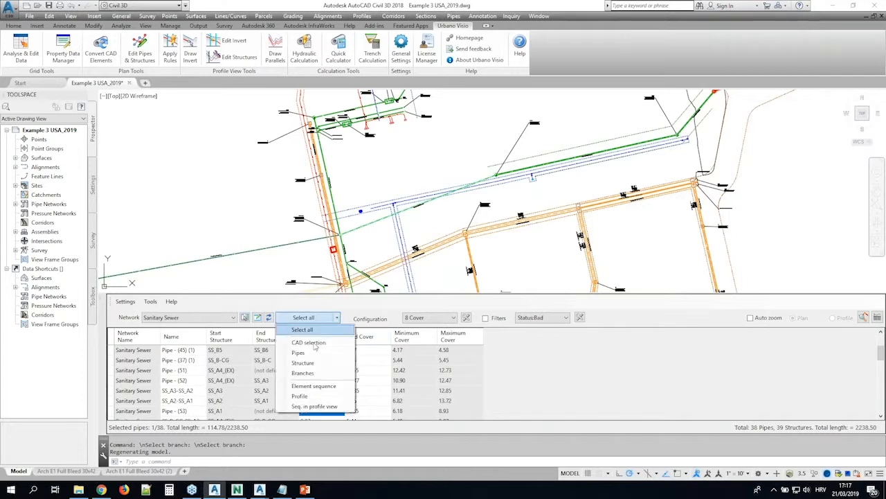
{"action": "left_click", "coordinate": [314, 386]}
{"action": "left_click", "coordinate": [314, 119]}
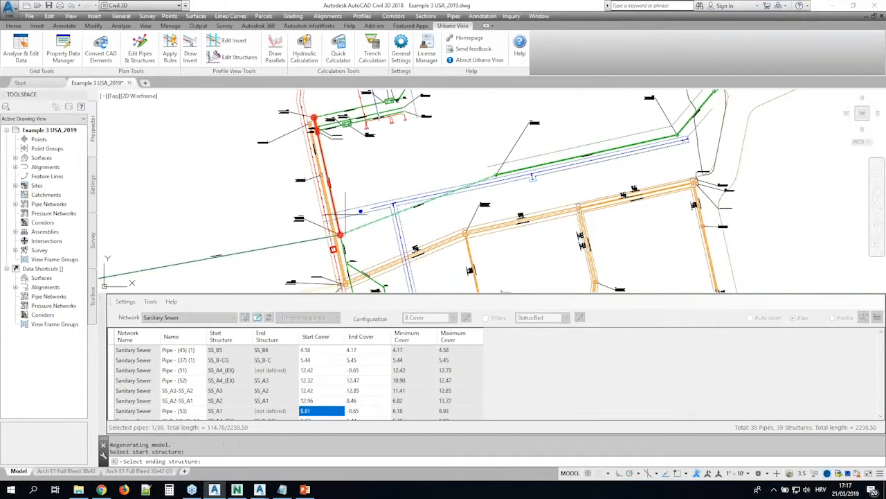
{"action": "left_click", "coordinate": [686, 138]}
{"action": "right_click", "coordinate": [689, 137]}
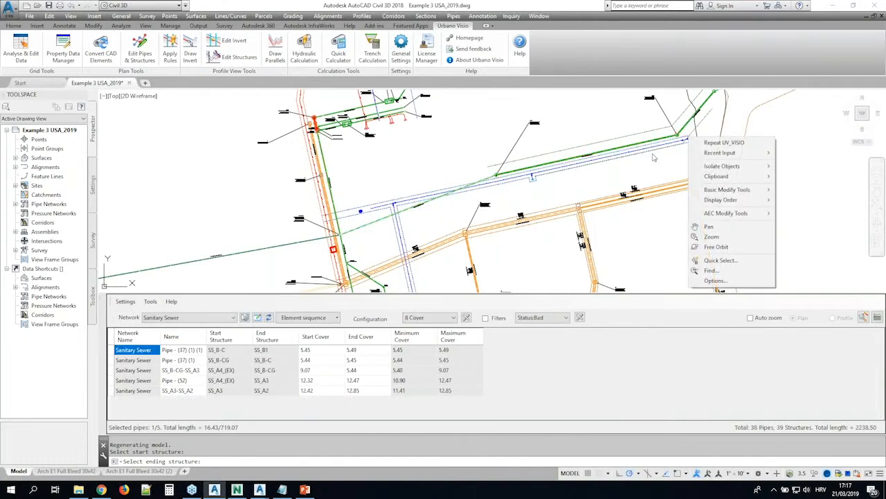
- Step through the End Cover cells of the sequence to check each pipe's location in the plan
{"action": "left_click", "coordinate": [356, 360]}
{"action": "key", "text": "Up"}
{"action": "key", "text": "Down"}
{"action": "key", "text": "Down"}
{"action": "key", "text": "Down"}
{"action": "key", "text": "Down"}
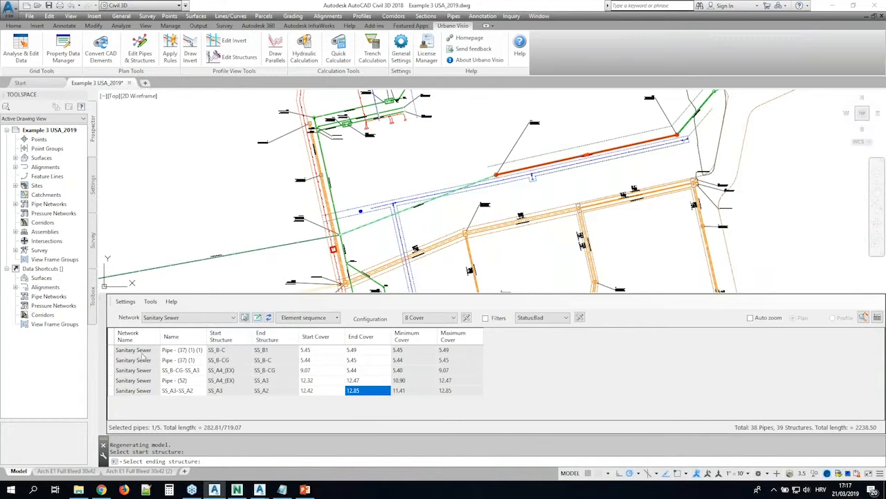
- Draw a table of all five pipes of the listed sequence in an empty area beside the network plan
{"action": "left_click", "coordinate": [112, 335]}
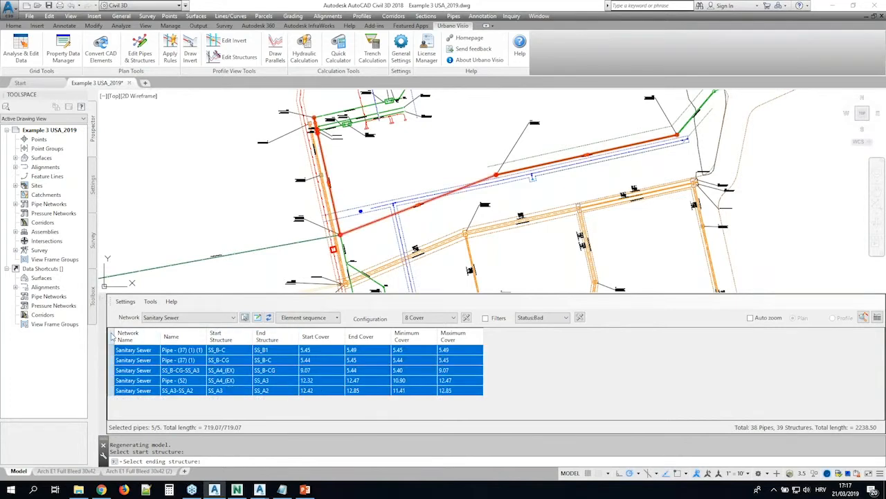
{"action": "right_click", "coordinate": [251, 365]}
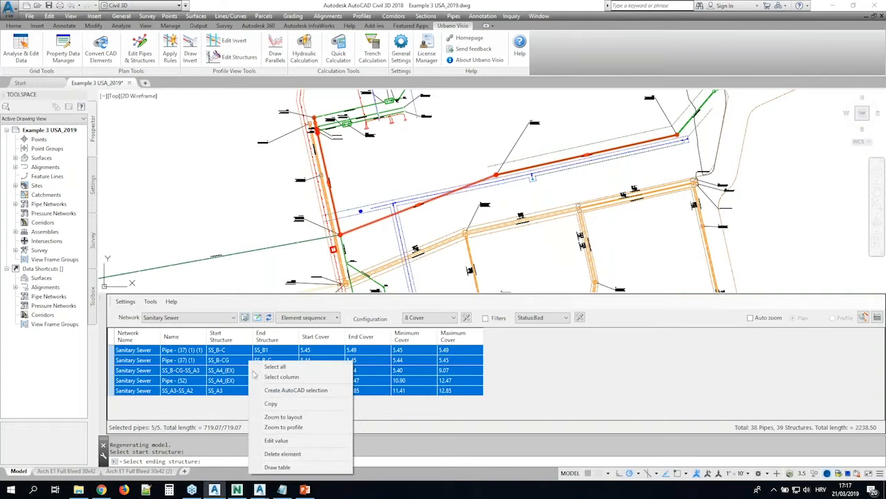
{"action": "left_click", "coordinate": [284, 467]}
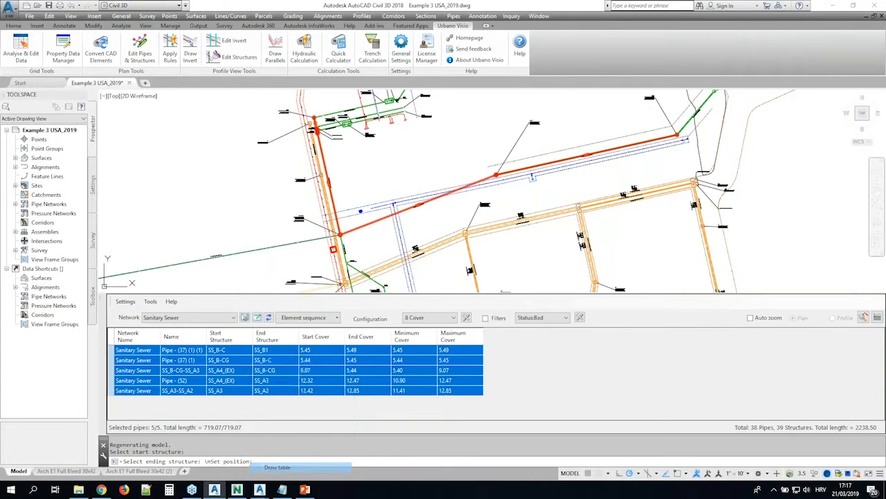
{"action": "left_click", "coordinate": [183, 176]}
{"action": "scroll", "coordinate": [187, 177], "scroll_direction": "up", "scroll_amount": 8}
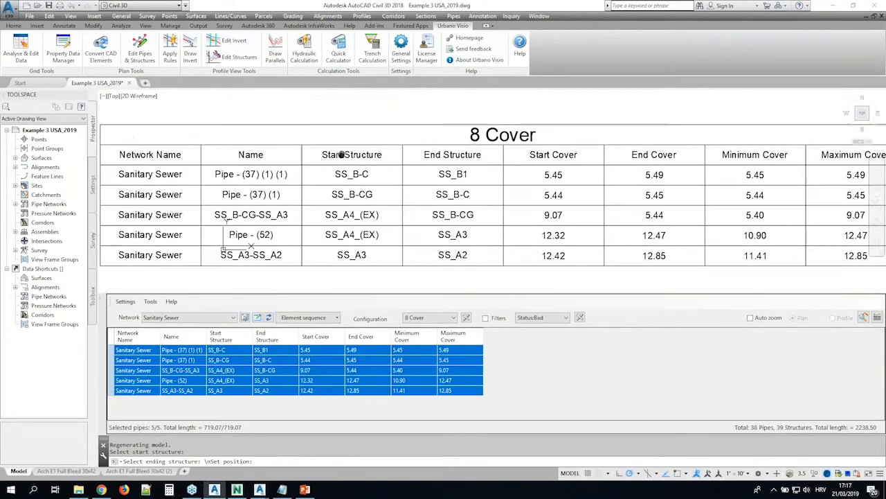
{"action": "scroll", "coordinate": [465, 160], "scroll_direction": "down", "scroll_amount": 2}
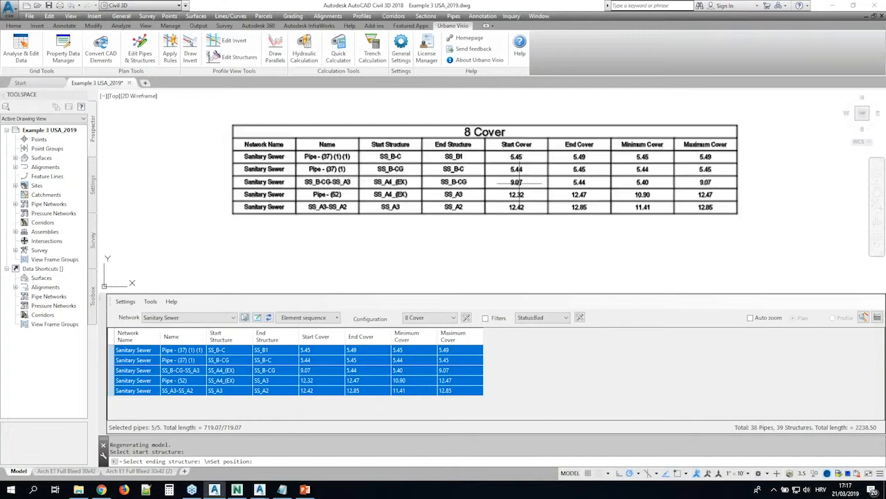
- Copy the selected pipe rows, paste them into a blank Excel workbook, and return to Civil 3D
{"action": "right_click", "coordinate": [313, 367]}
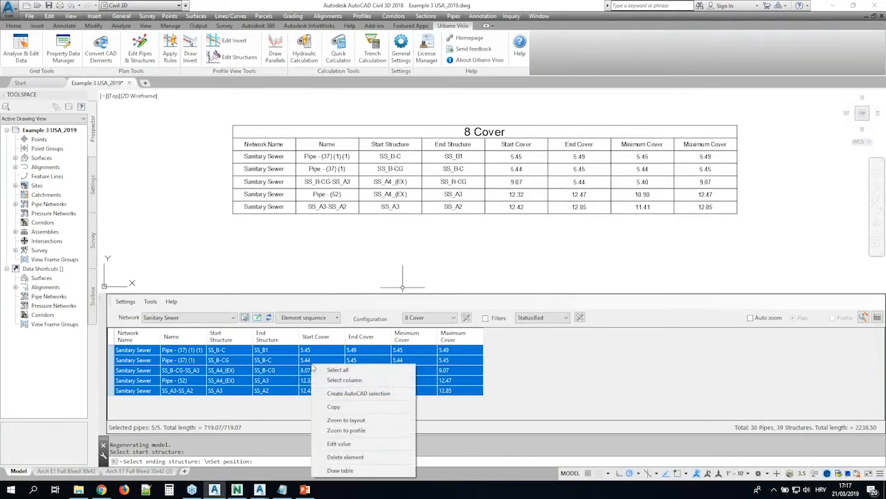
{"action": "left_click", "coordinate": [343, 408]}
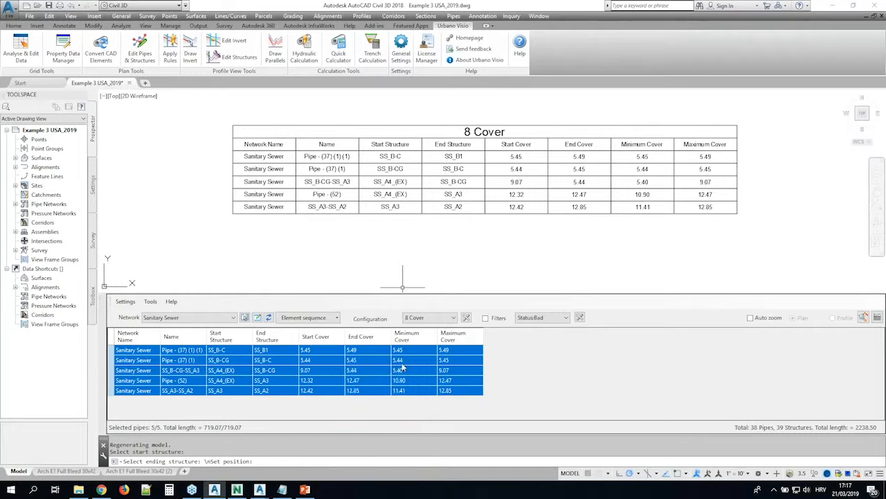
{"action": "key", "text": "super"}
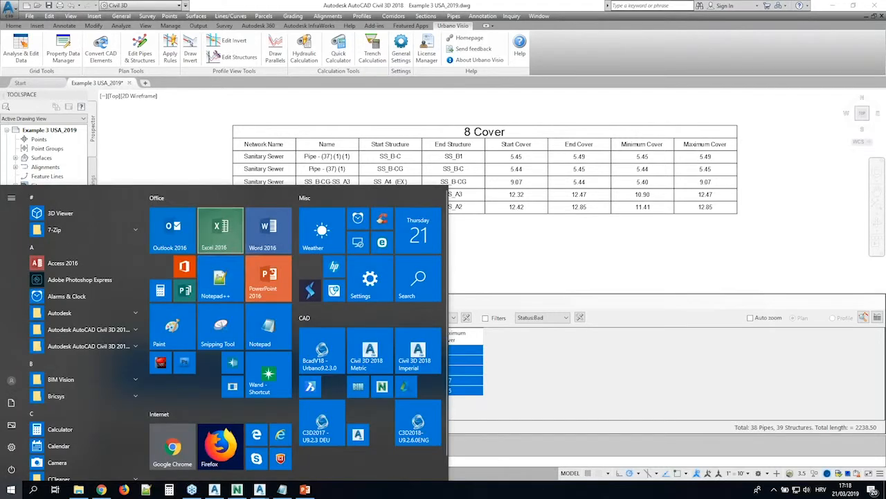
{"action": "left_click", "coordinate": [208, 223]}
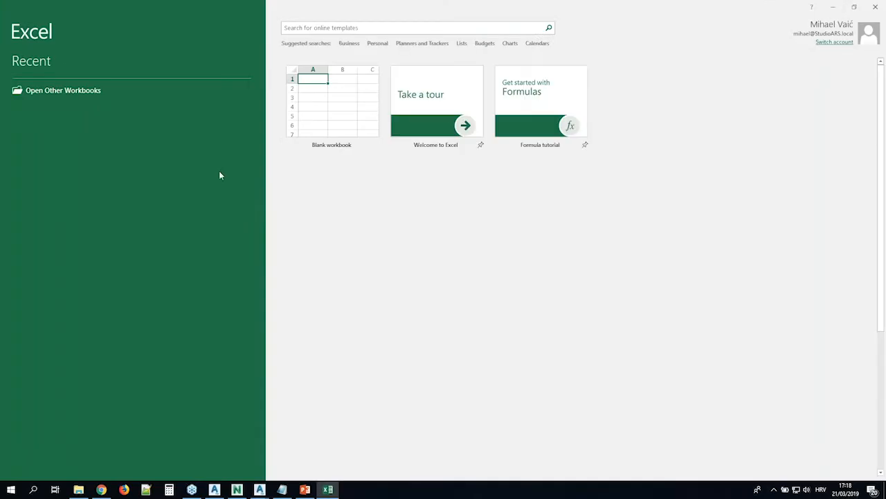
{"action": "left_click", "coordinate": [311, 114]}
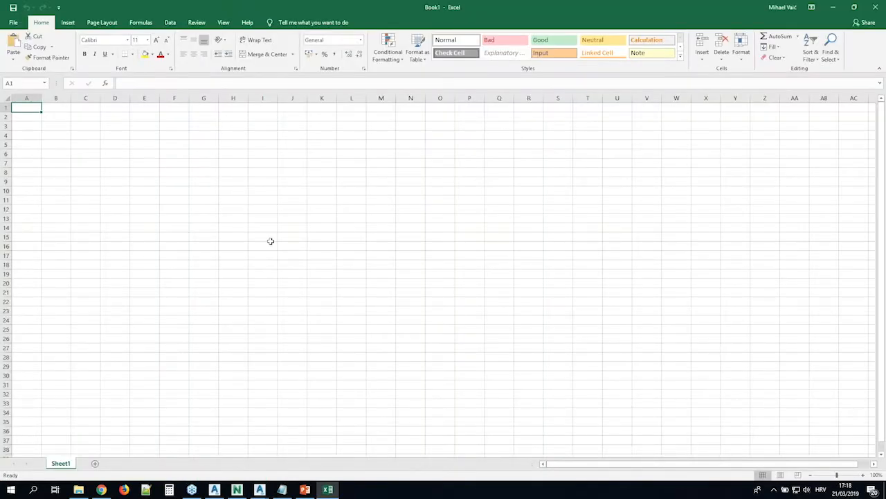
{"action": "type", "text": "Network Name\tName\tStart Structure\tEnd Structure\tStart Cover\tEnd Cover\tMinimum Cover\tMaximum Cover \tSanitary Sewer\tPipe - (37) (1) (1)\tSS_B-C\tSS_B1\t5.45\t5.49\t5.45\t5.49 \tSanitary Sewer\tPipe - (37) (1)\tSS_B-CG\tSS_B-C\t5.44\t5.45\t5.44\t5.45 \tSanitary Sewer\tSS_B-CG-SS_A3\tSS_A4_(EX)\tSS_B-CG\t9.07\t5.44\t5.4\t9.07 \tSanitary Sewer\tPipe - (52)\tSS_A4_(EX)\tSS_A3\t12.32\t12.47\t10.9\t12.47 \tSanitary Sewer\tSS_A3-SS_A2\tSS_A3\tSS_A2\t12.42\t12.85\t11.41\t12.85"}
{"action": "left_click", "coordinate": [236, 273]}
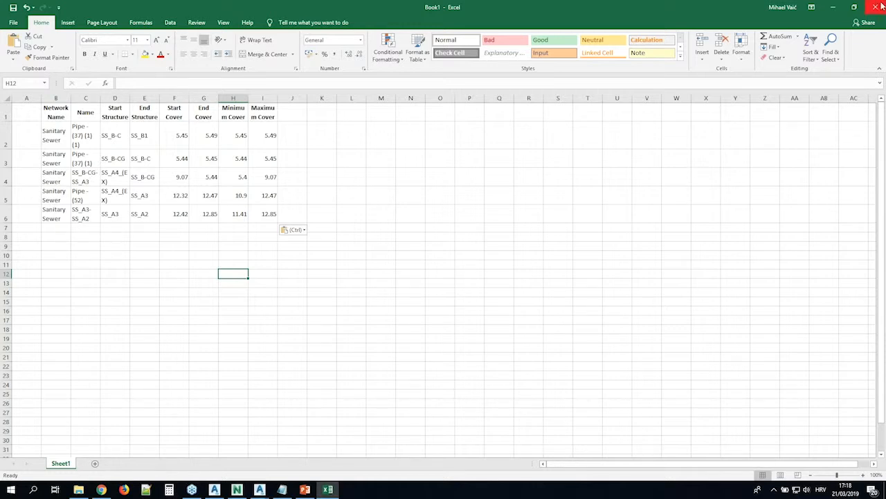
{"action": "left_click", "coordinate": [834, 8]}
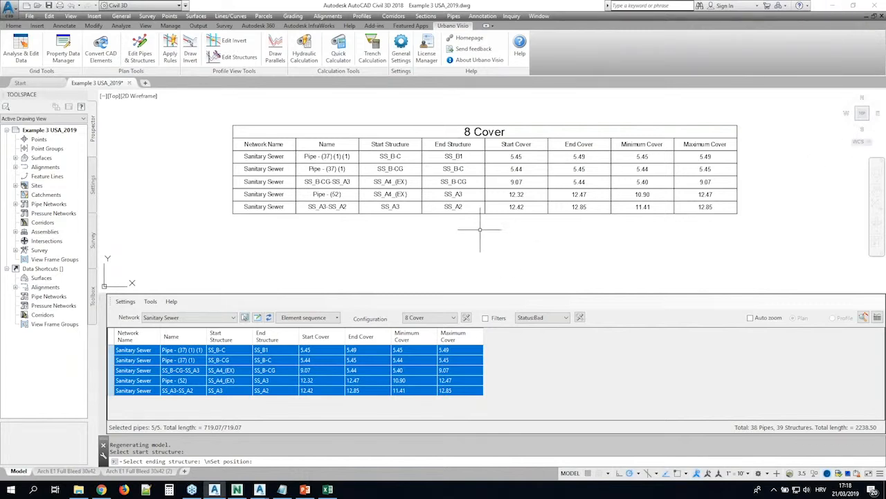
- Switch the drawing from the top view to SW Isometric and frame the pipe networks
{"action": "scroll", "coordinate": [529, 235], "scroll_direction": "down", "scroll_amount": 4}
{"action": "mouse_move", "coordinate": [682, 240]}
{"action": "middle_mouse_down"}
{"action": "mouse_move", "coordinate": [713, 233]}
{"action": "mouse_move", "coordinate": [429, 157]}
{"action": "middle_mouse_up"}
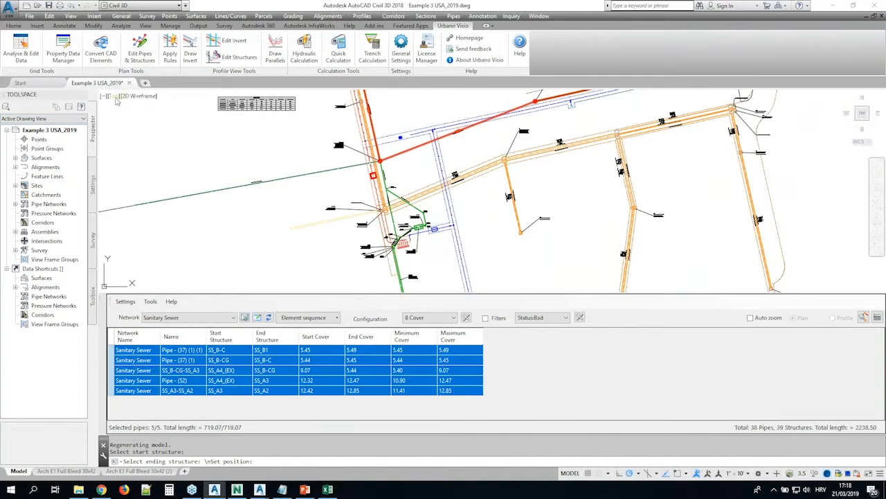
{"action": "left_click", "coordinate": [116, 99]}
{"action": "left_click", "coordinate": [141, 183]}
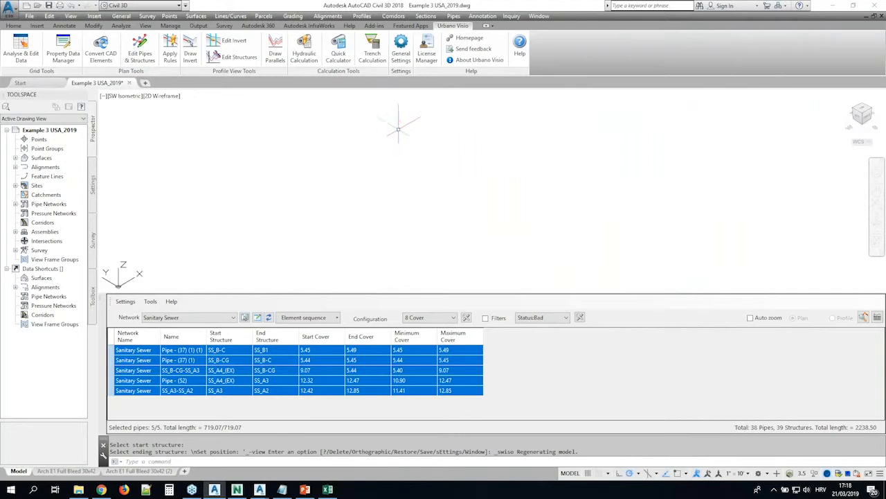
{"action": "scroll", "coordinate": [408, 115], "scroll_direction": "up", "scroll_amount": 12}
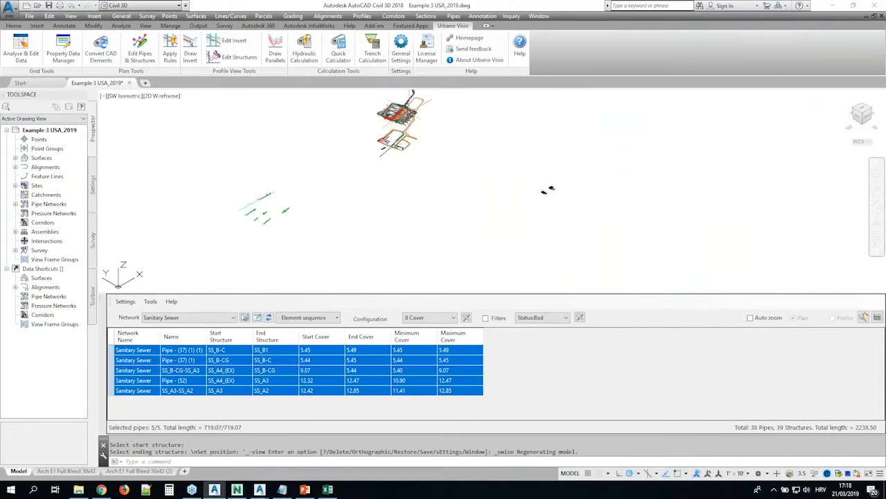
{"action": "middle_click_drag", "start_coordinate": [402, 116], "coordinate": [395, 182]}
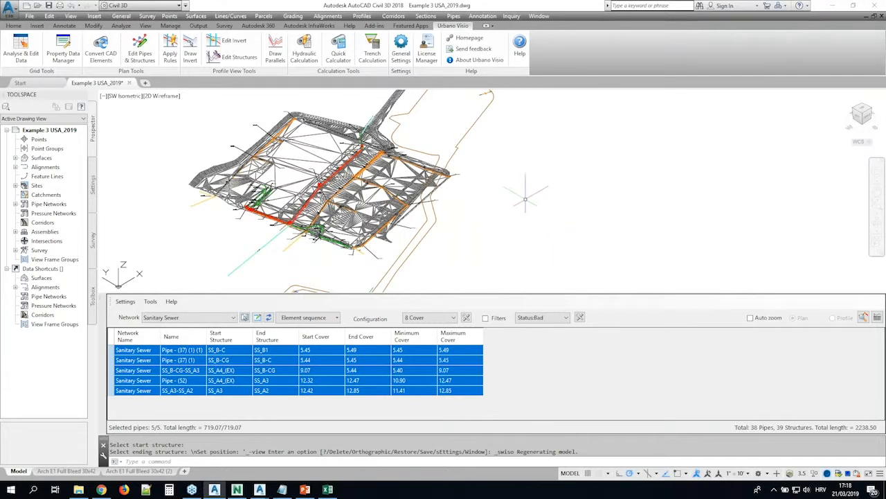
- Run PROPERTYSETDEFINE to examine the drawing's property set definitions, and close the Style Manager without changes
{"action": "left_click", "coordinate": [181, 462]}
{"action": "type", "text": "PROPERTYSETDEFINE"}
{"action": "key", "text": "Return"}
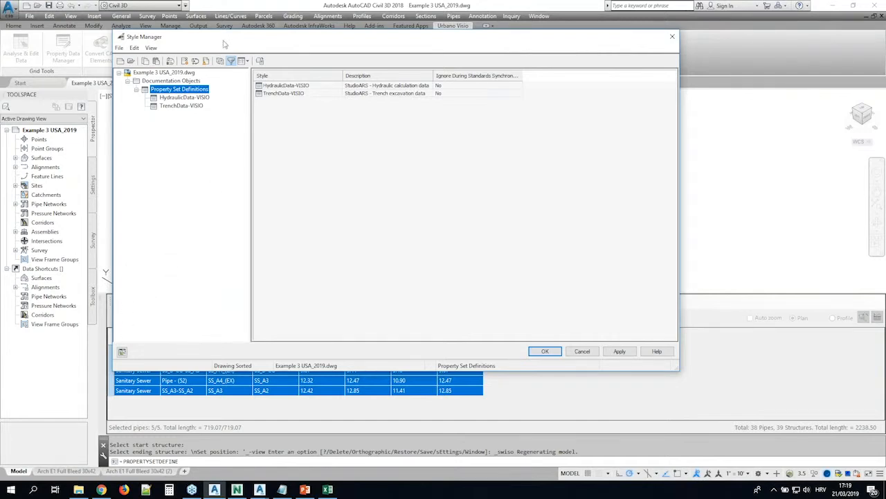
{"action": "left_click_drag", "start_coordinate": [221, 43], "coordinate": [195, 64]}
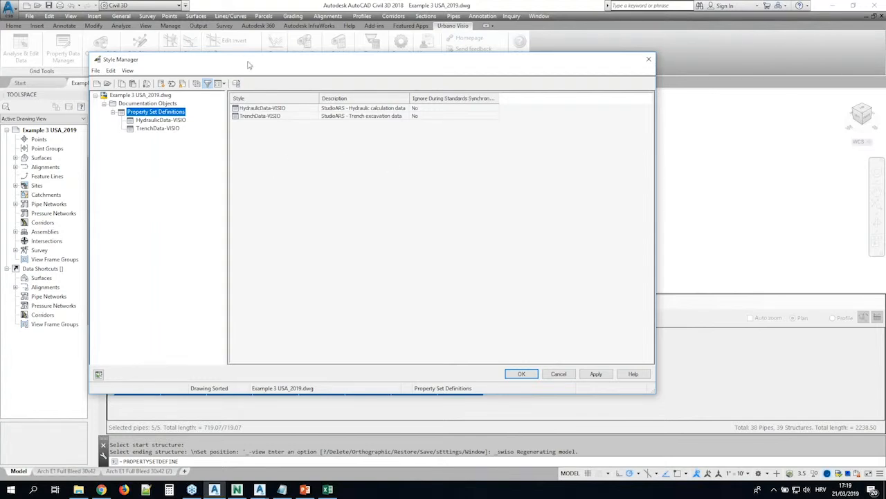
{"action": "left_click_drag", "start_coordinate": [249, 64], "coordinate": [271, 53]}
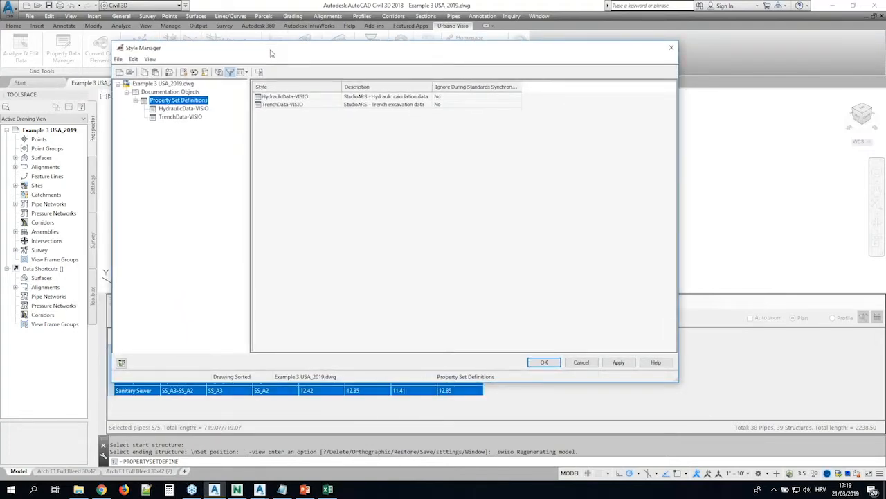
{"action": "left_click", "coordinate": [581, 362]}
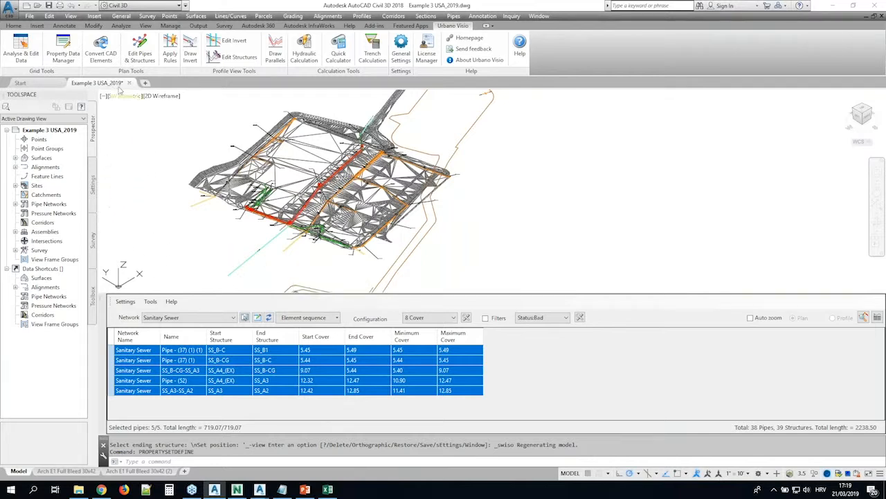
- Create a new property set named Pipe for Storm Sewer pipes in the Property Set Data Manager, with five empty property rows
{"action": "left_click", "coordinate": [66, 59]}
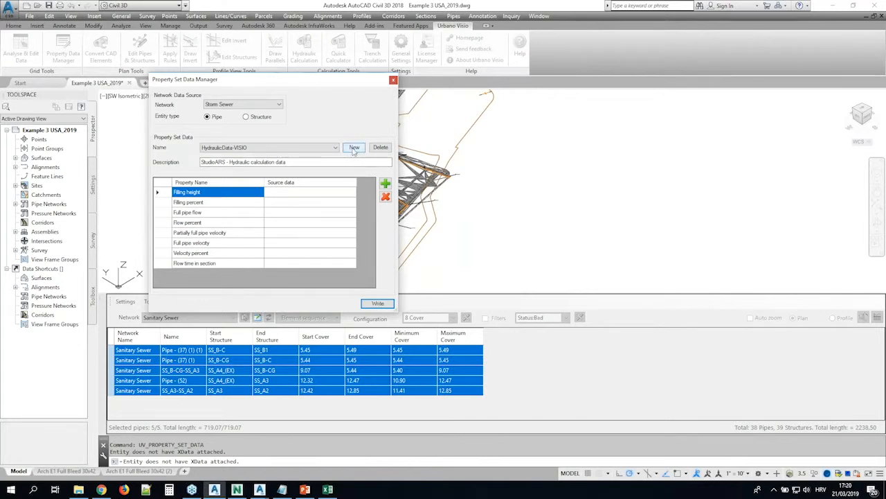
{"action": "left_click", "coordinate": [354, 148]}
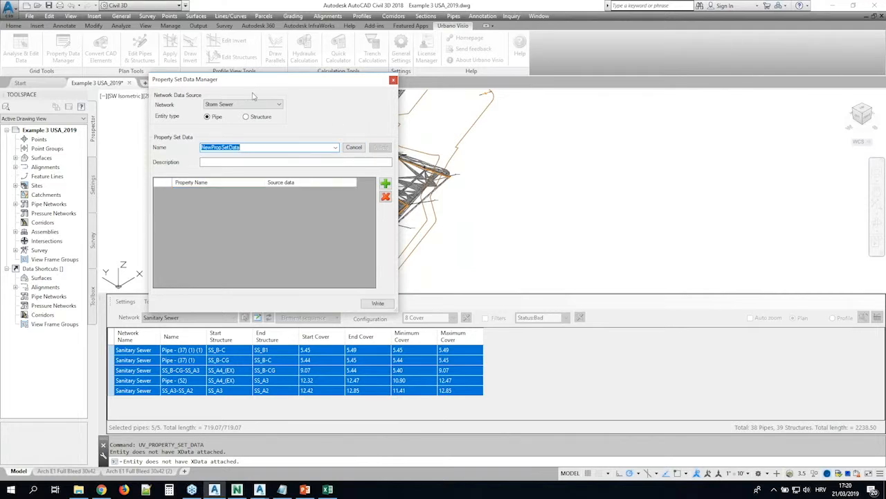
{"action": "type", "text": "P"}
{"action": "left_click", "coordinate": [385, 184]}
{"action": "left_click", "coordinate": [385, 184]}
{"action": "left_click", "coordinate": [386, 184]}
{"action": "left_click", "coordinate": [386, 183]}
{"action": "left_click", "coordinate": [386, 184]}
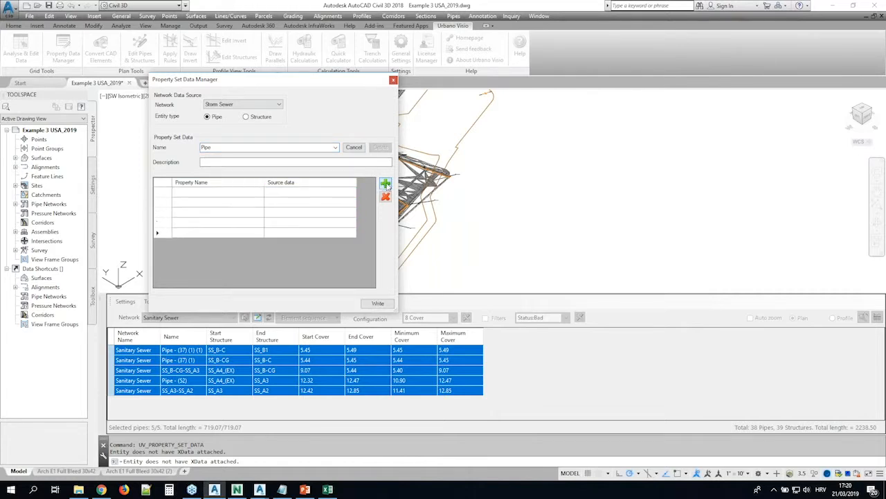
- Assign Network Name and Name as source data of the first two properties in the Pipe set
{"action": "left_click", "coordinate": [342, 195]}
{"action": "left_click", "coordinate": [350, 193]}
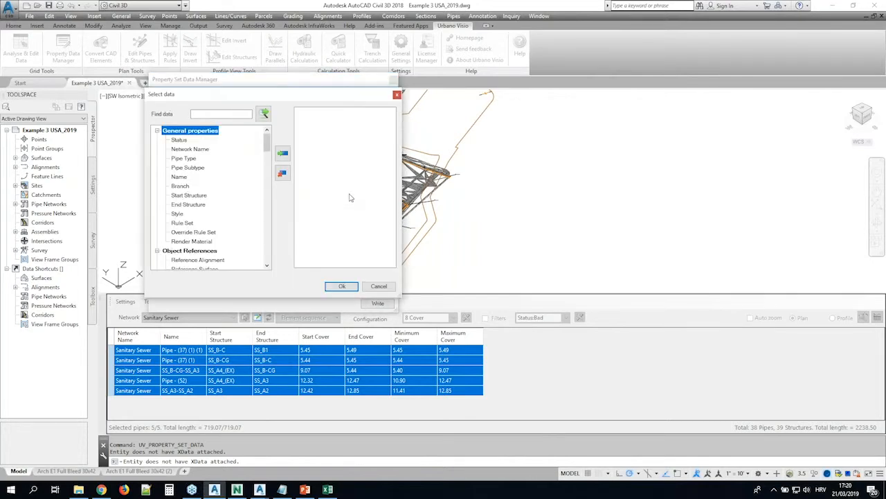
{"action": "left_click", "coordinate": [187, 149]}
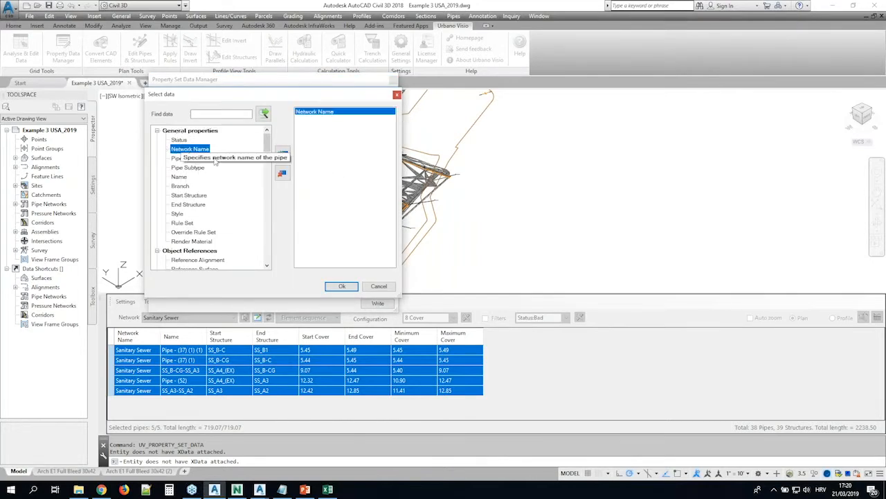
{"action": "left_click", "coordinate": [342, 286]}
{"action": "left_click", "coordinate": [350, 193]}
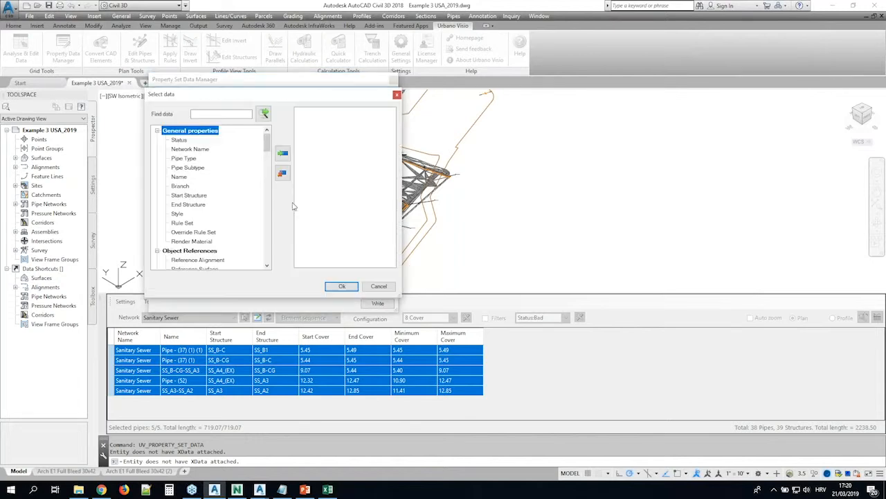
{"action": "left_click", "coordinate": [183, 178]}
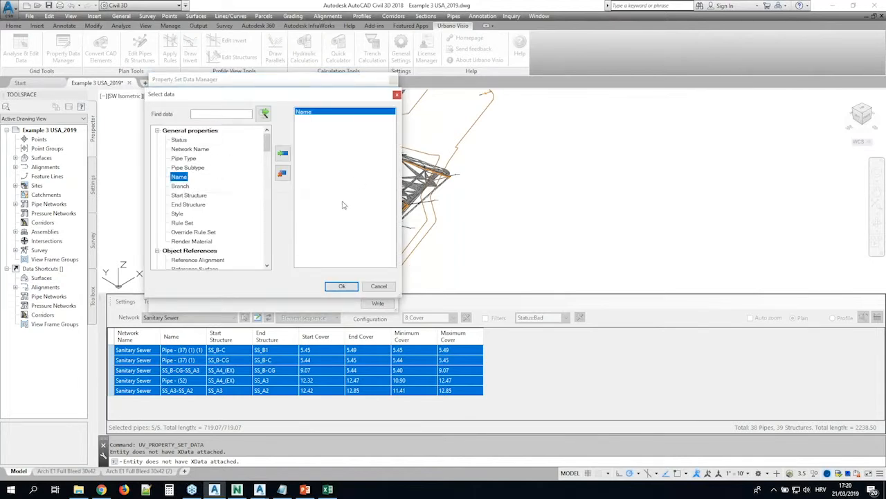
{"action": "left_click", "coordinate": [342, 287]}
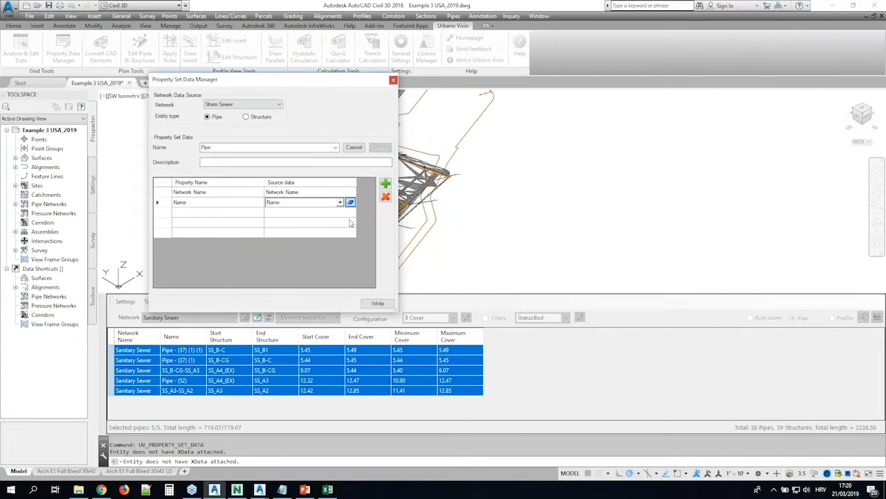
- Assign Slope as source data of the third property in the Pipe set
{"action": "left_click", "coordinate": [350, 201]}
{"action": "scroll", "coordinate": [235, 204], "scroll_direction": "down", "scroll_amount": 5}
{"action": "scroll", "coordinate": [208, 210], "scroll_direction": "down", "scroll_amount": 3}
{"action": "scroll", "coordinate": [207, 210], "scroll_direction": "down", "scroll_amount": 1}
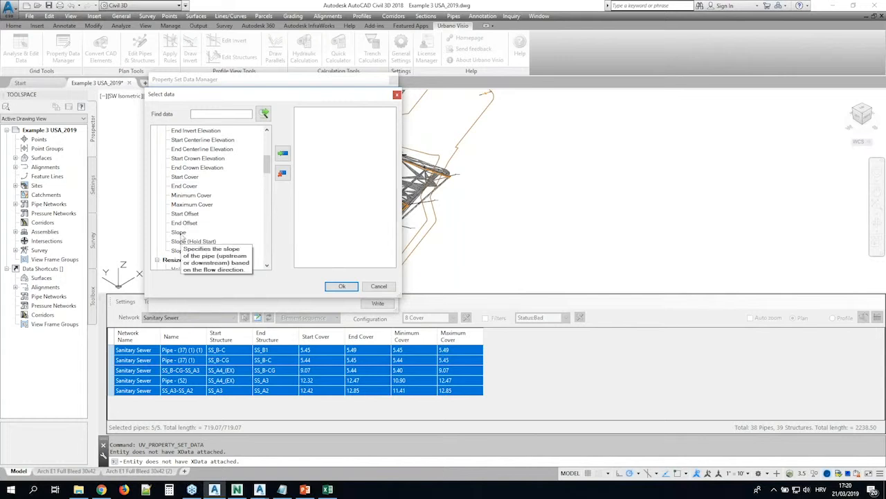
{"action": "double_click", "coordinate": [178, 232]}
{"action": "left_click", "coordinate": [342, 286]}
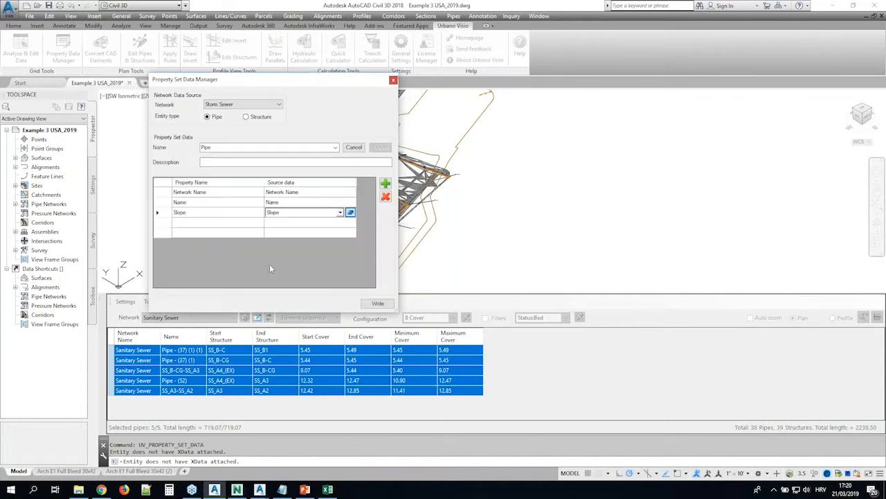
- Assign 3D Length - Center to Center as source data of the fourth property
{"action": "left_click", "coordinate": [338, 222]}
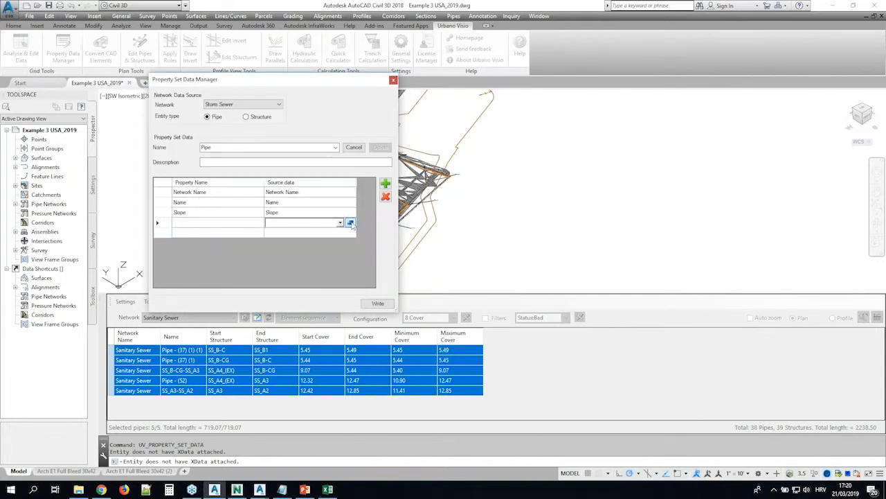
{"action": "left_click", "coordinate": [351, 224]}
{"action": "scroll", "coordinate": [212, 190], "scroll_direction": "down", "scroll_amount": 5}
{"action": "scroll", "coordinate": [211, 190], "scroll_direction": "down", "scroll_amount": 3}
{"action": "scroll", "coordinate": [211, 190], "scroll_direction": "down", "scroll_amount": 3}
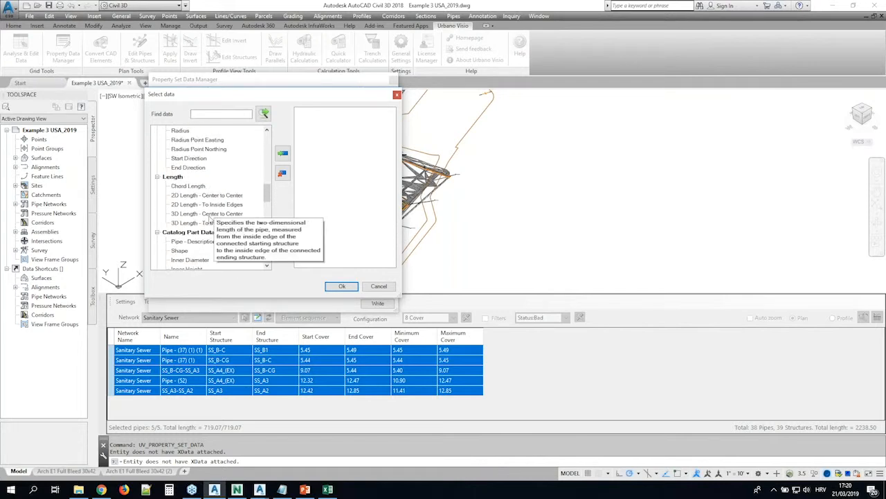
{"action": "double_click", "coordinate": [211, 215]}
{"action": "left_click", "coordinate": [341, 286]}
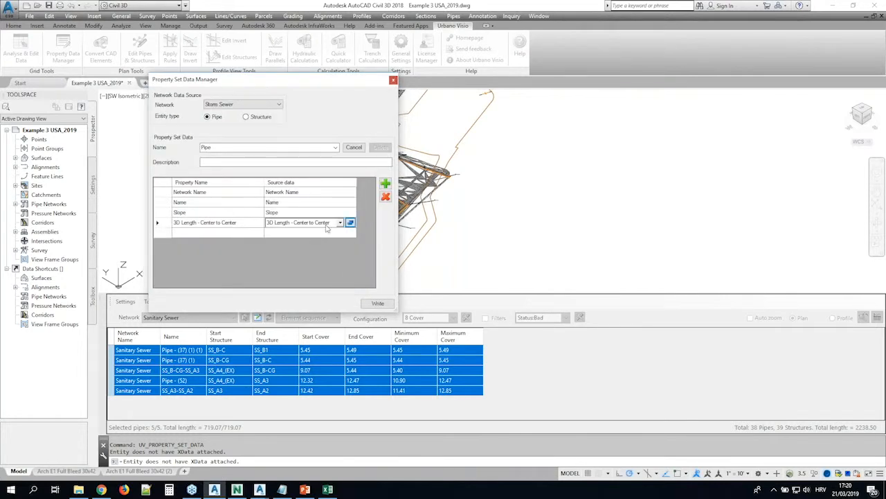
- Assign Inner Diameter from the catalog part data as source data of the fifth property
{"action": "left_click", "coordinate": [347, 233]}
{"action": "left_click", "coordinate": [350, 234]}
{"action": "scroll", "coordinate": [203, 200], "scroll_direction": "down", "scroll_amount": 6}
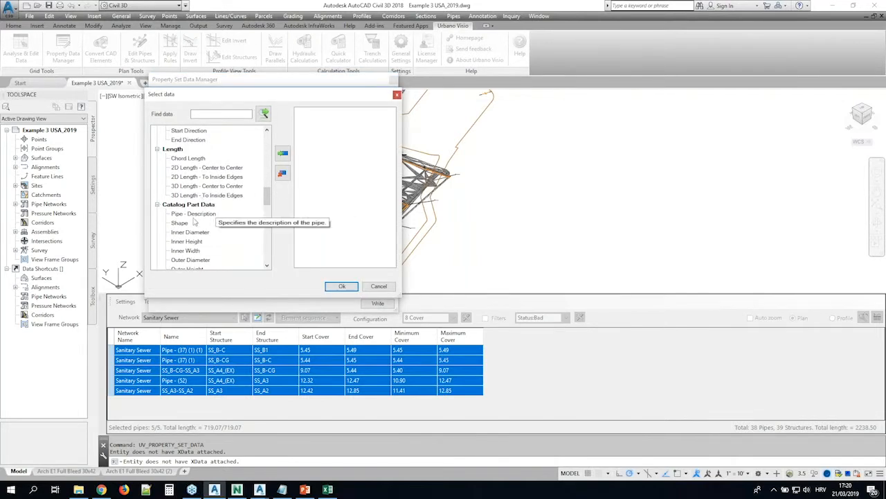
{"action": "double_click", "coordinate": [200, 234]}
{"action": "left_click", "coordinate": [342, 286]}
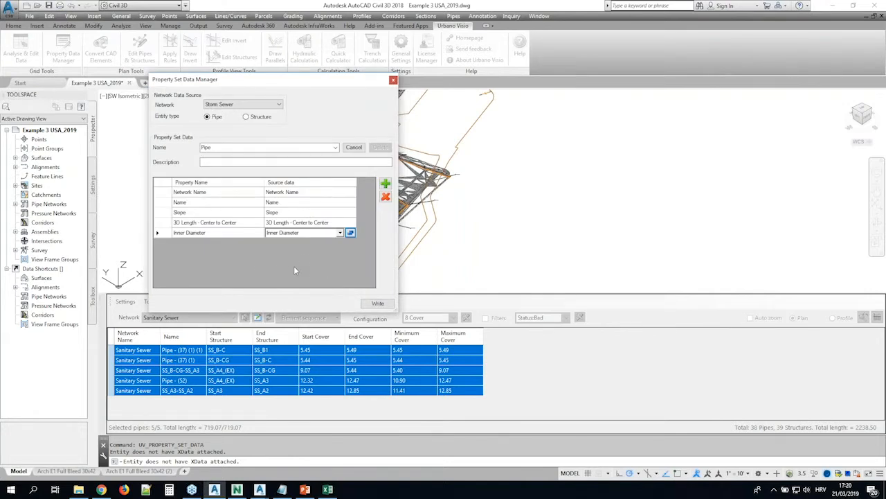
- Write the Pipe property set data to the pipes of the Storm Sewer network, then of the Sanitary Sewer network
{"action": "left_click", "coordinate": [375, 304]}
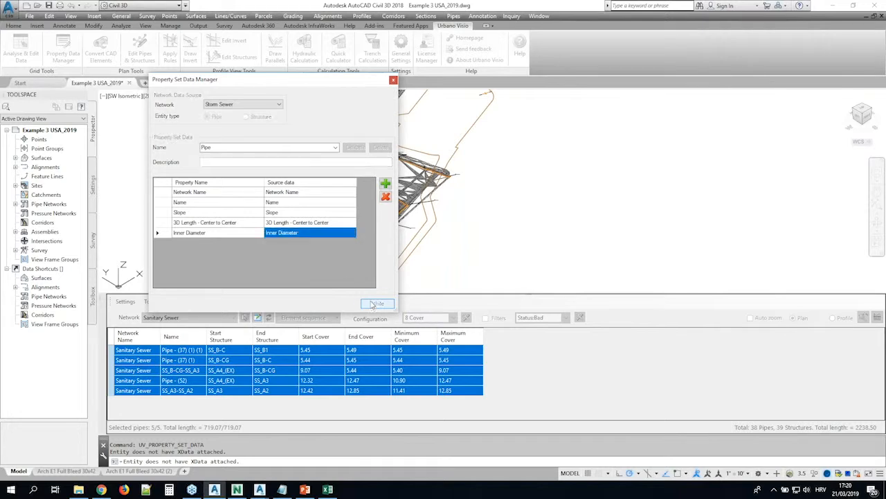
{"action": "left_click", "coordinate": [265, 105]}
{"action": "left_click", "coordinate": [246, 119]}
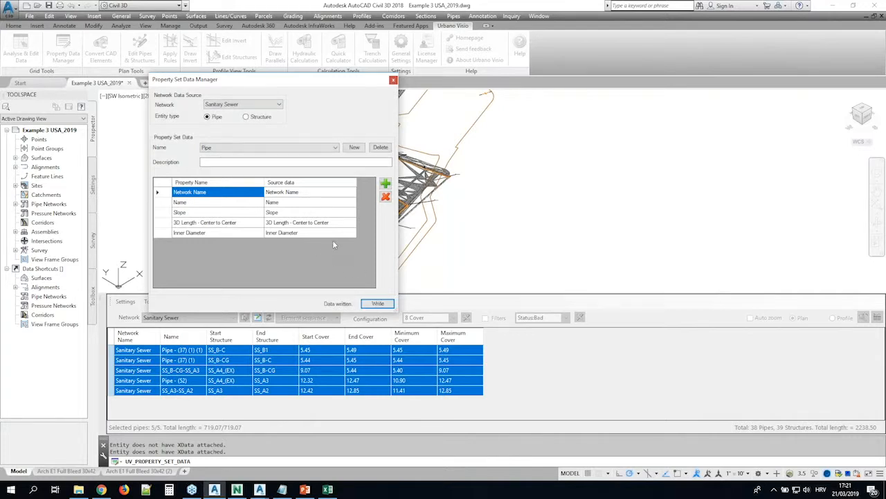
- Create a new property set named Structure for the structure entity type and add three empty properties to it
{"action": "left_click", "coordinate": [247, 117]}
{"action": "left_click", "coordinate": [354, 147]}
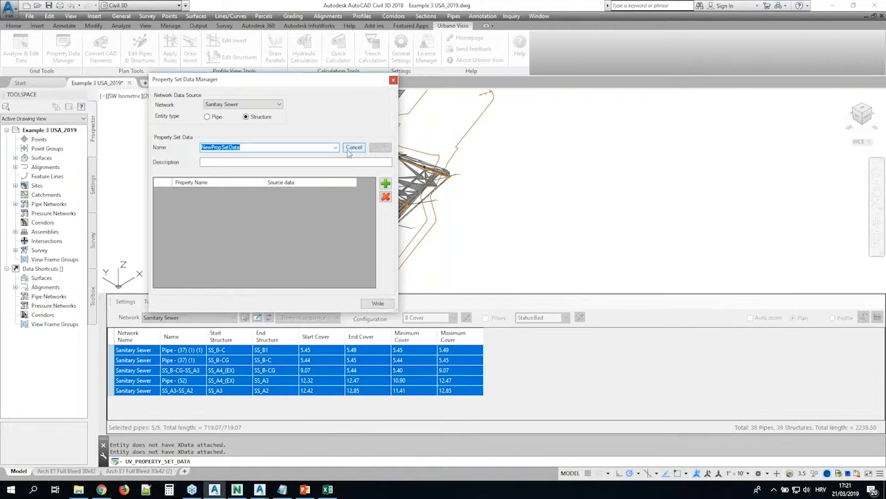
{"action": "type", "text": "Structure"}
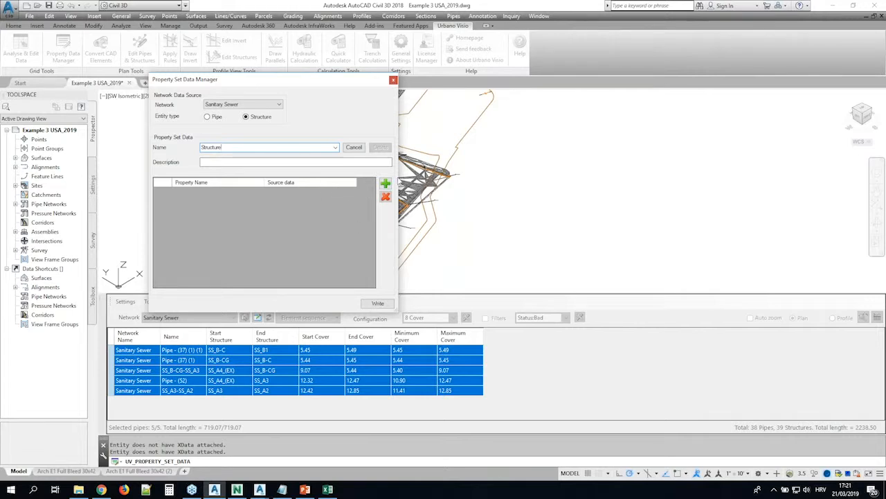
{"action": "left_click", "coordinate": [387, 184]}
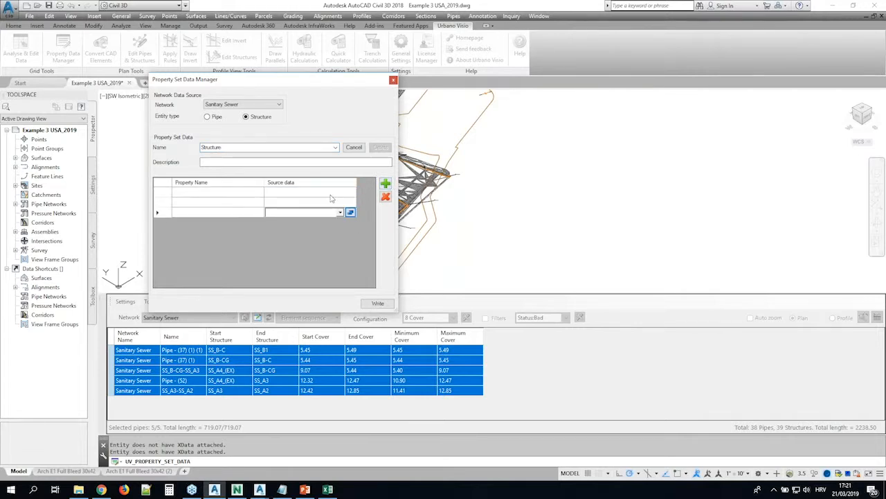
- Assign Network Name and Name as source data of the first two properties in the Structure set
{"action": "left_click", "coordinate": [351, 193]}
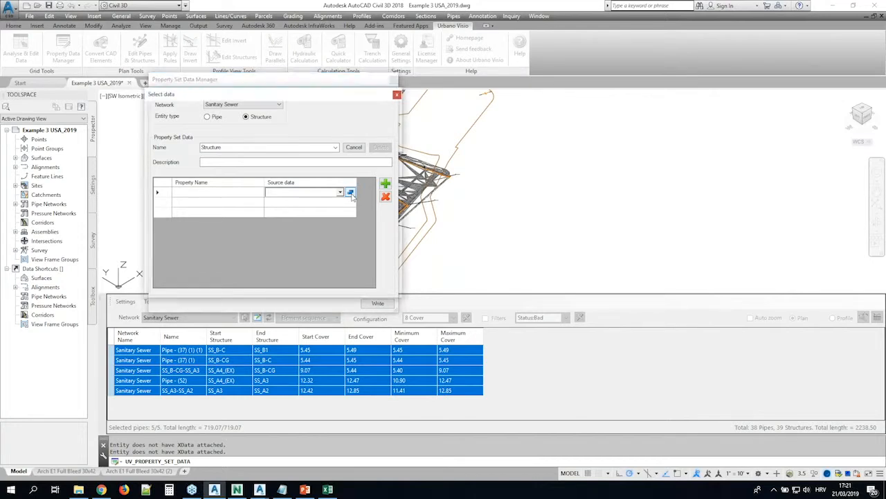
{"action": "left_click", "coordinate": [206, 141]}
{"action": "double_click", "coordinate": [206, 141]}
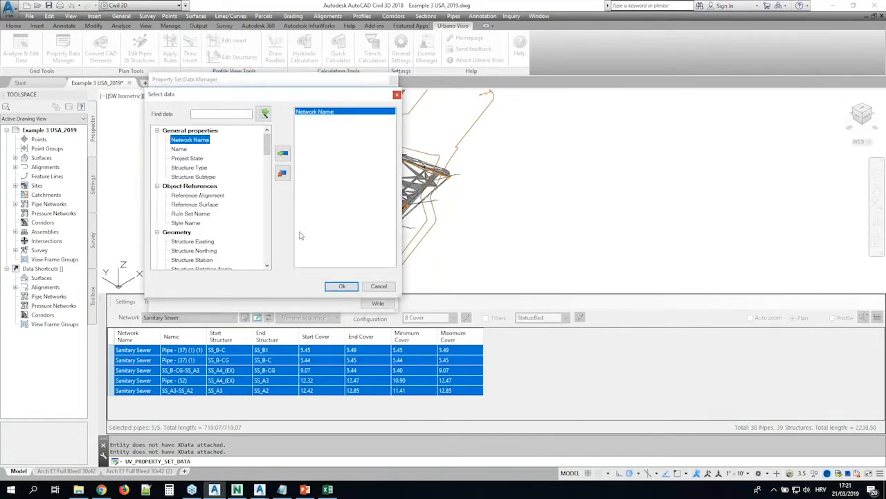
{"action": "left_click", "coordinate": [340, 286]}
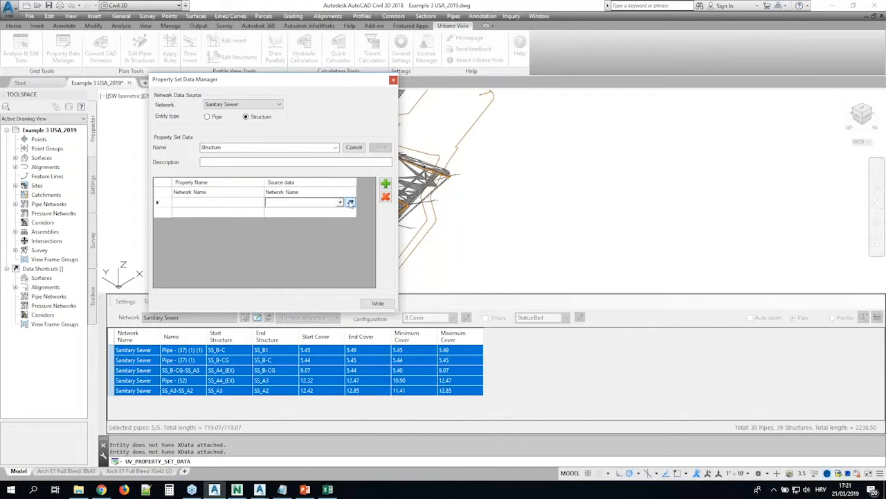
{"action": "left_click", "coordinate": [351, 193]}
{"action": "double_click", "coordinate": [186, 149]}
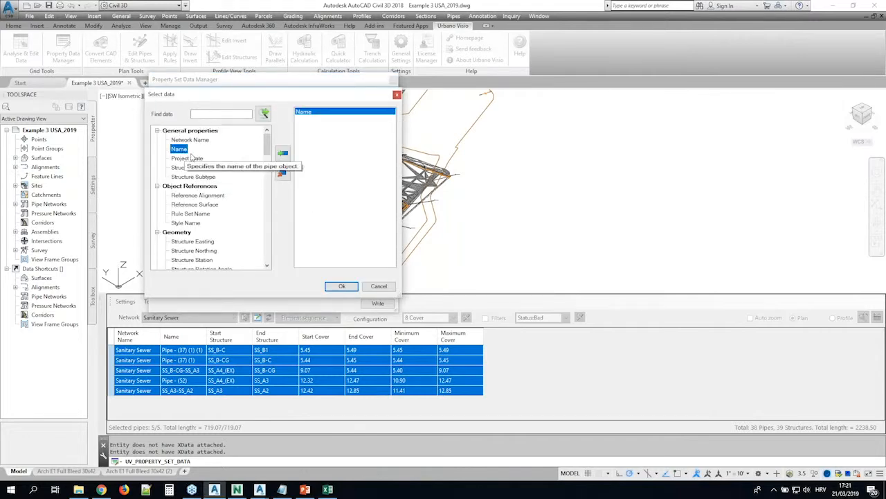
{"action": "left_click", "coordinate": [342, 286]}
- Assign Insertion Rim Elevation as source data of the third property in the Structure set
{"action": "left_click", "coordinate": [350, 213]}
{"action": "left_click", "coordinate": [351, 213]}
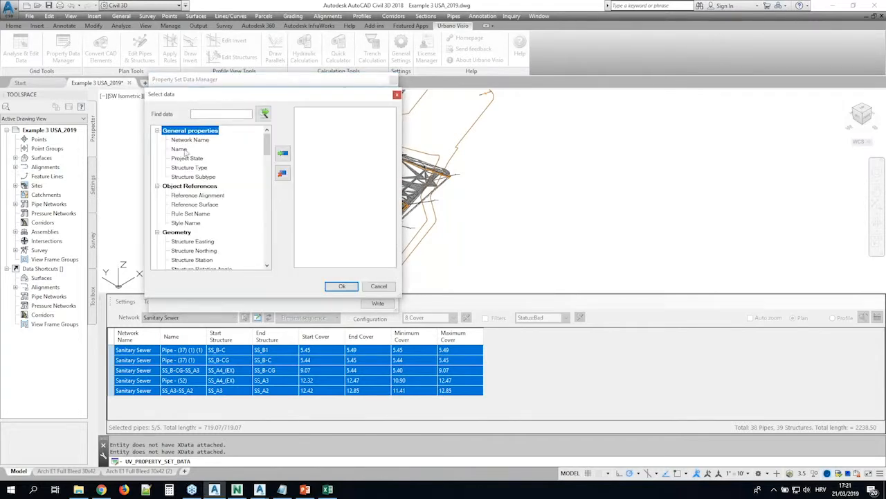
{"action": "scroll", "coordinate": [230, 180], "scroll_direction": "down", "scroll_amount": 4}
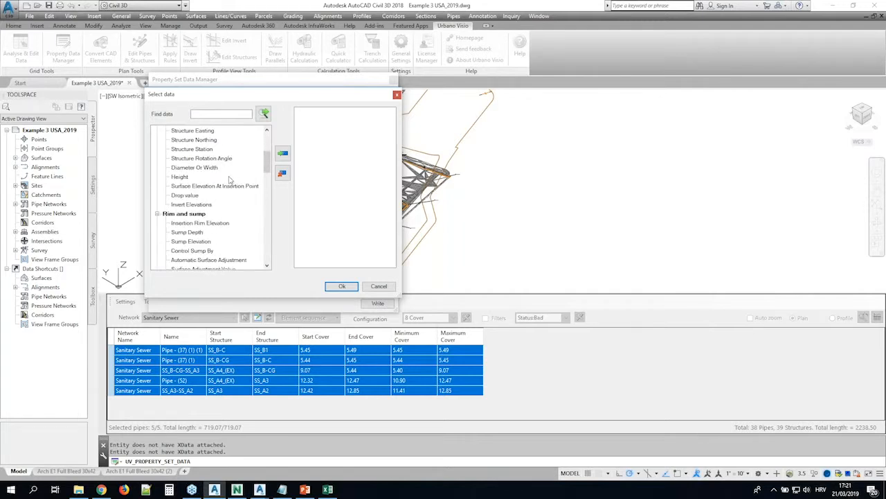
{"action": "double_click", "coordinate": [212, 223]}
{"action": "left_click", "coordinate": [341, 286]}
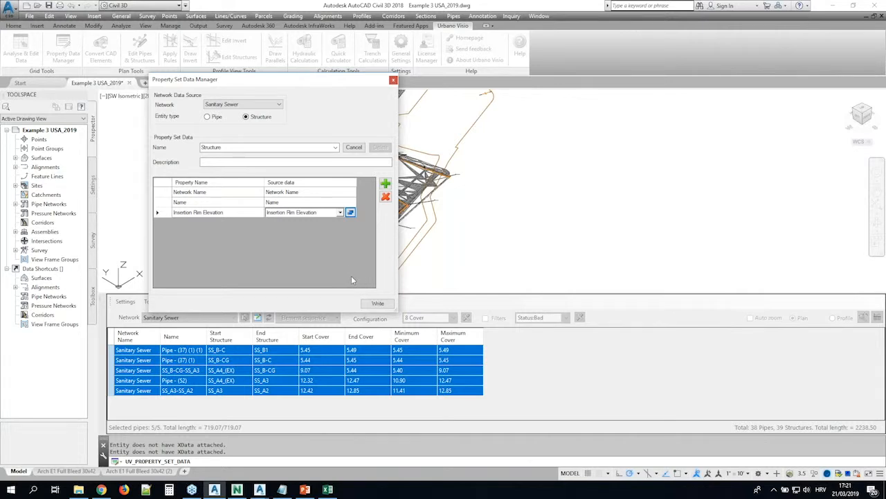
- Write the Structure property set data for the Sanitary Sewer and Storm Sewer networks and close the Property Set Data Manager
{"action": "left_click", "coordinate": [377, 303]}
{"action": "left_click", "coordinate": [277, 104]}
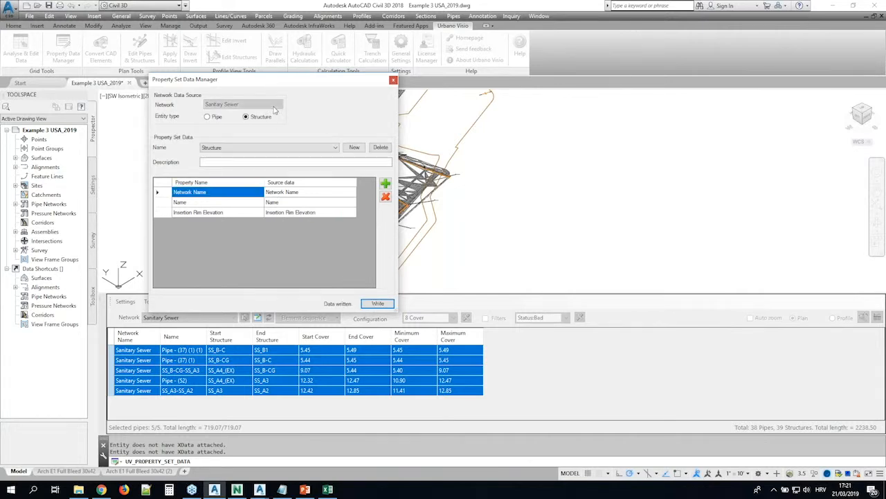
{"action": "left_click", "coordinate": [229, 119]}
{"action": "left_click", "coordinate": [377, 303]}
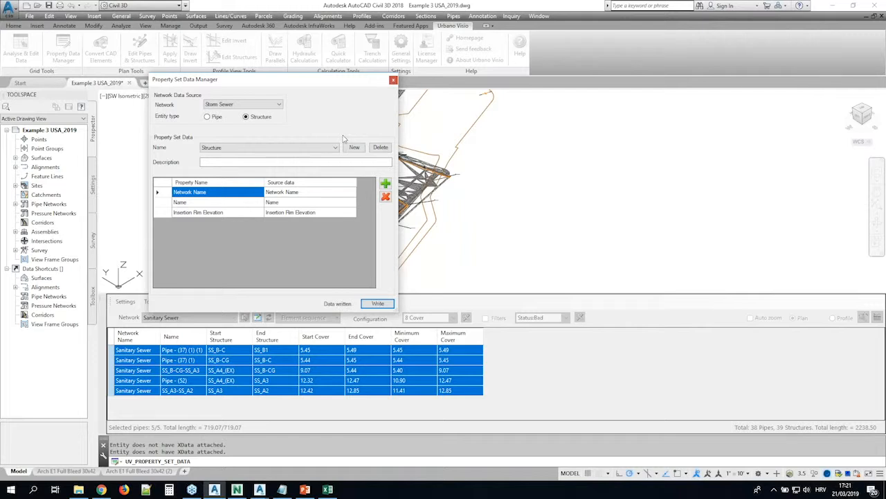
{"action": "left_click", "coordinate": [393, 79]}
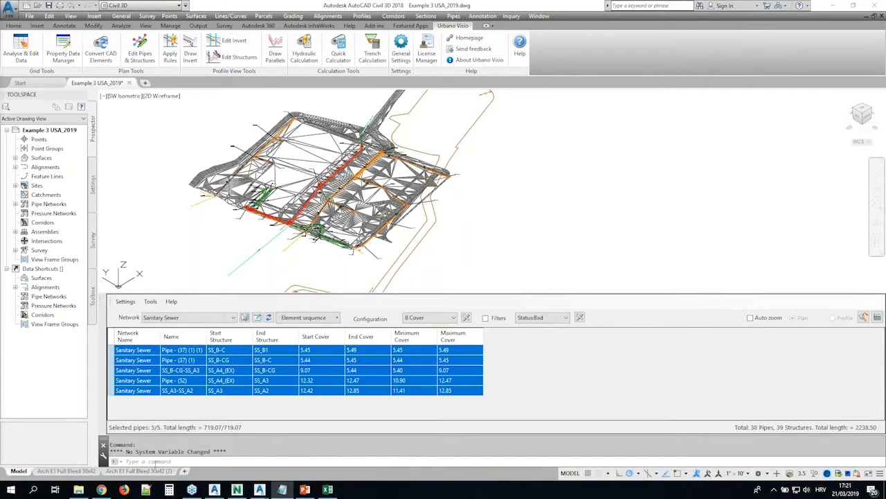
- Run PROPERTYSETDEFINE and review the properties defined in the Pipe and Structure property sets
{"action": "left_click", "coordinate": [155, 460]}
{"action": "key", "text": "Return"}
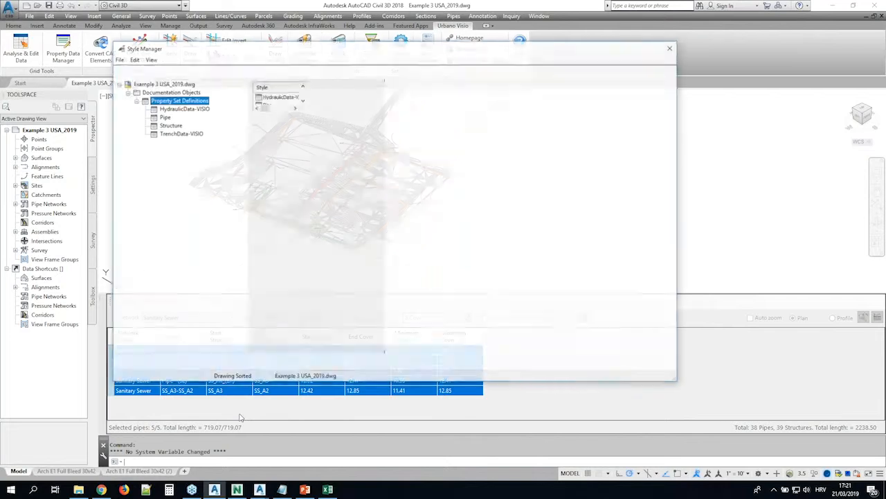
{"action": "left_click", "coordinate": [167, 119]}
{"action": "left_click", "coordinate": [173, 125]}
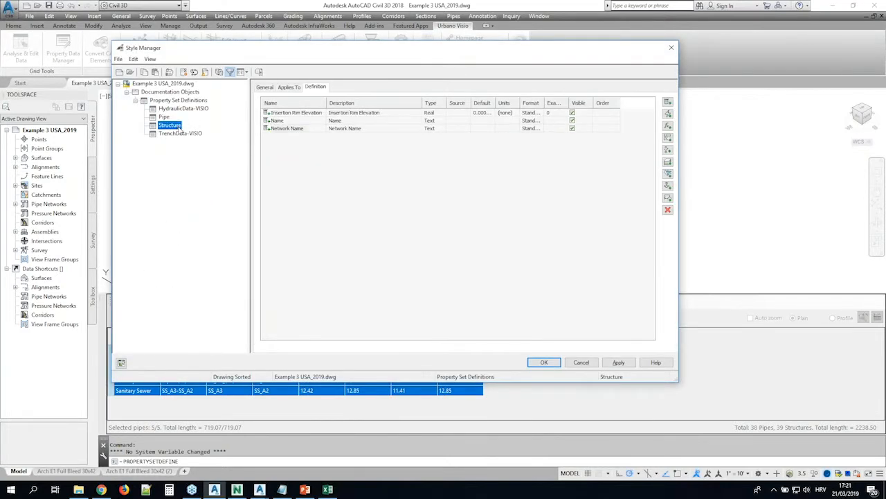
{"action": "left_click", "coordinate": [165, 117]}
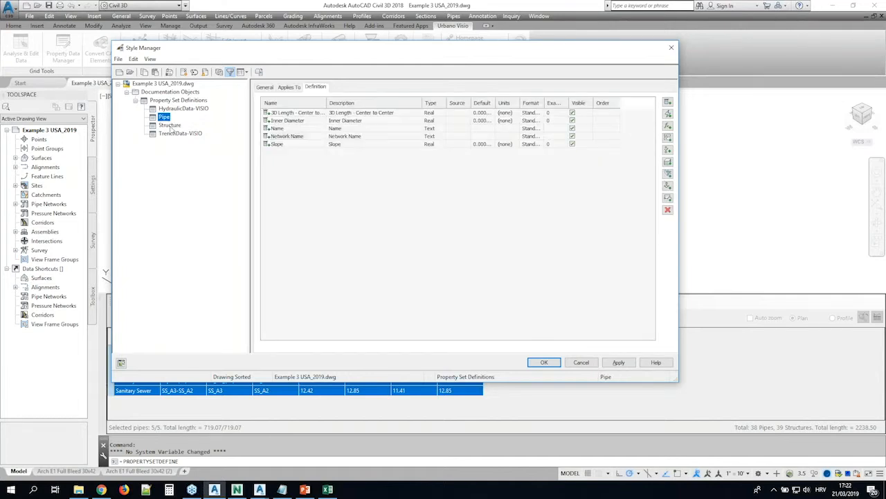
{"action": "left_click", "coordinate": [171, 126]}
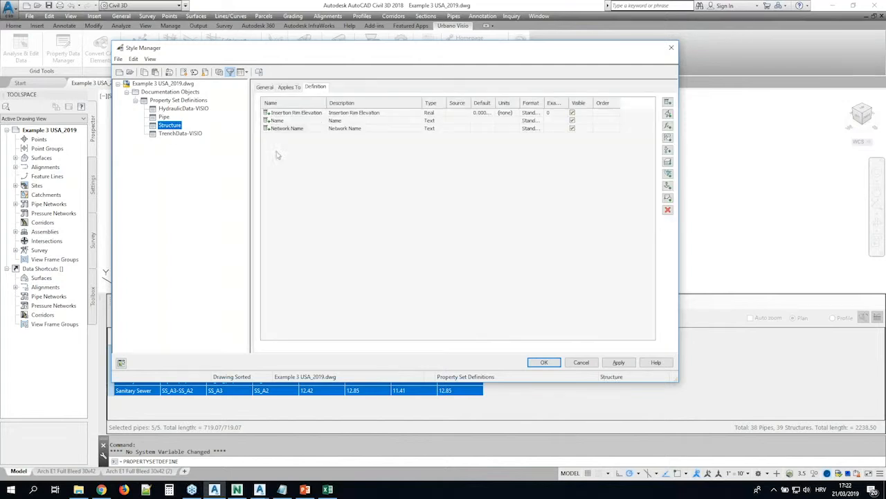
{"action": "left_click", "coordinate": [545, 362]}
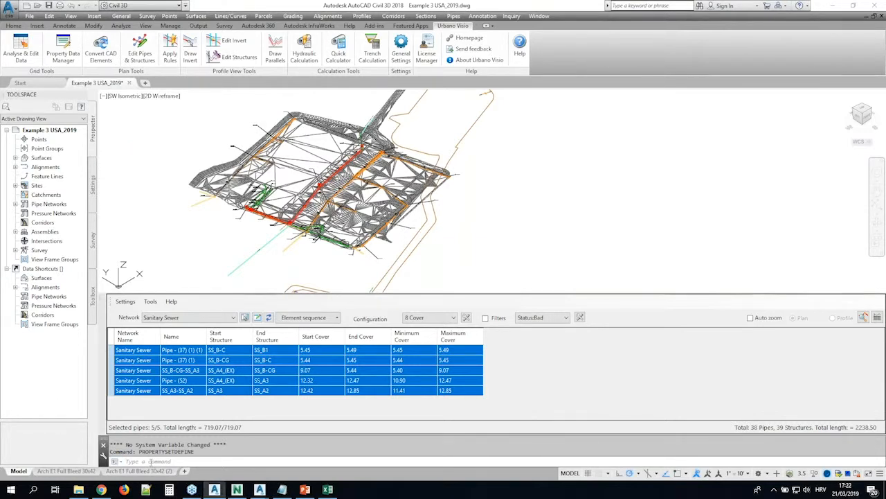
- Export the drawing to IFC with project number 003, saving the file as Example 3 USA_20191
{"action": "left_click", "coordinate": [151, 461]}
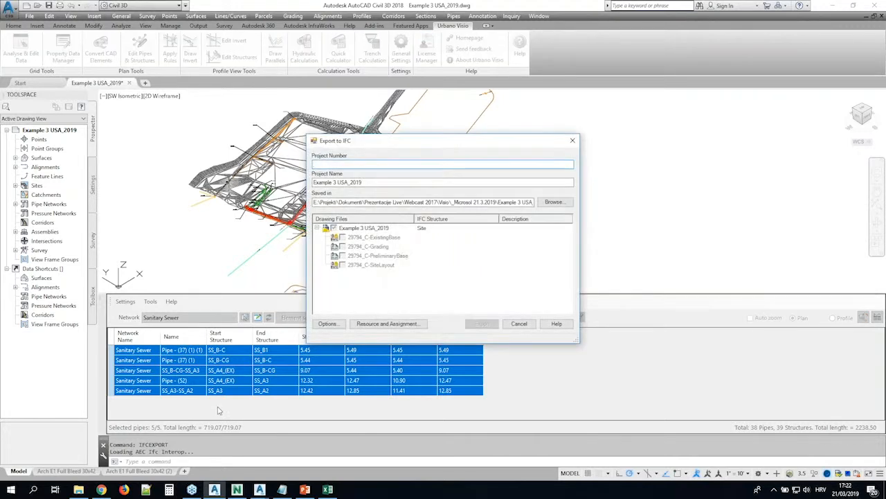
{"action": "type", "text": "003"}
{"action": "left_click_drag", "start_coordinate": [532, 201], "coordinate": [544, 203]}
{"action": "left_click", "coordinate": [527, 201]}
{"action": "type", "text": "191.if"}
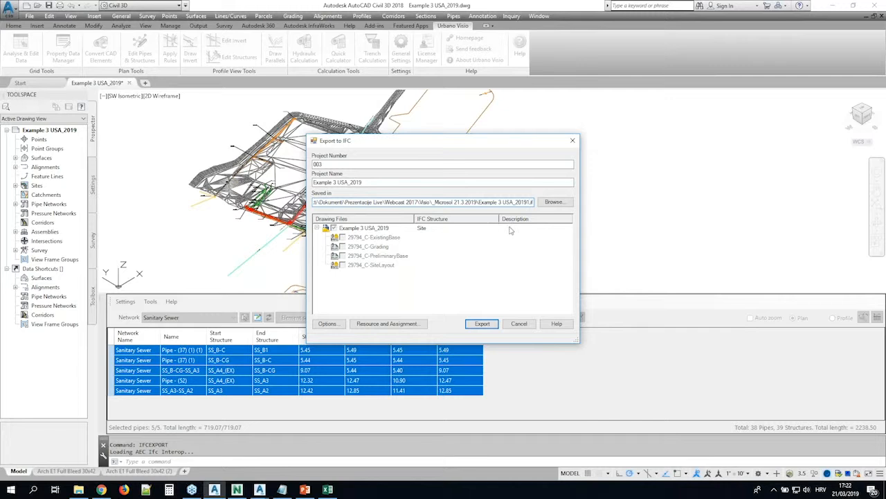
{"action": "left_click", "coordinate": [482, 323]}
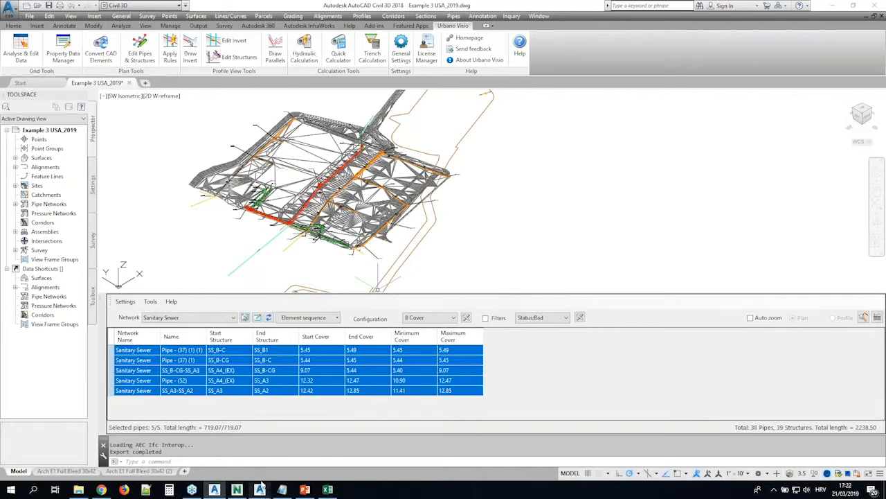
- Switch to Navisworks Manage and examine the Pipes properties of the storm sewer pipe running diagonally from the box junction
{"action": "left_click", "coordinate": [238, 490]}
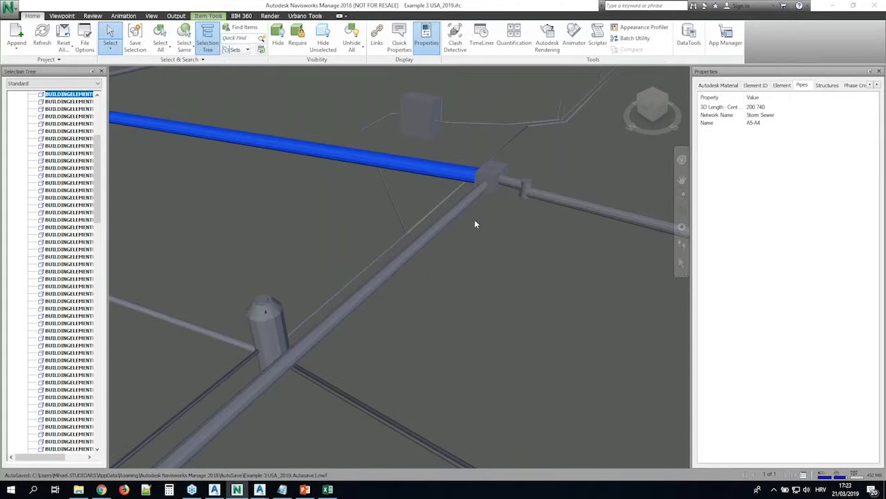
{"action": "scroll", "coordinate": [474, 220], "scroll_direction": "down", "scroll_amount": 2}
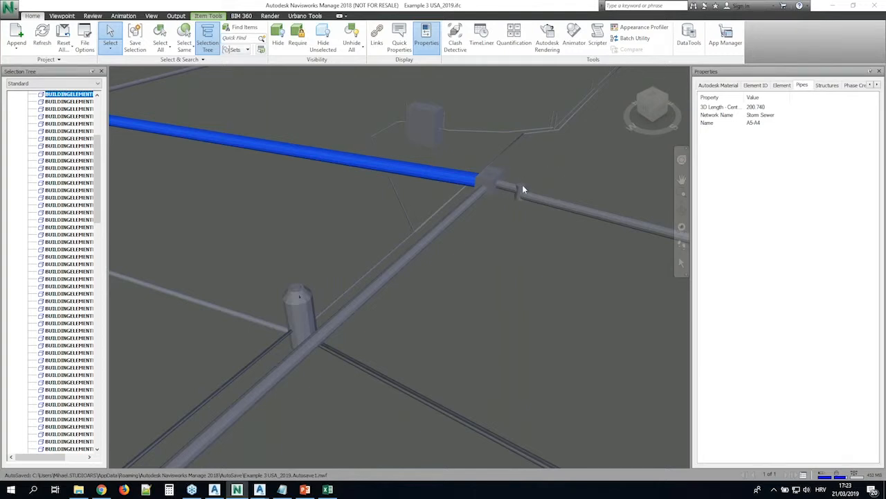
{"action": "middle_click_drag", "start_coordinate": [513, 179], "coordinate": [518, 252], "text": "shift"}
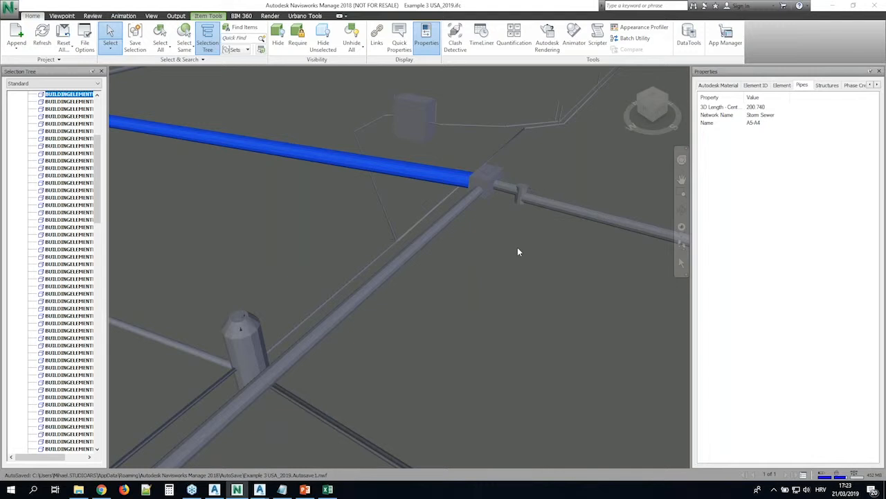
{"action": "left_click", "coordinate": [463, 206]}
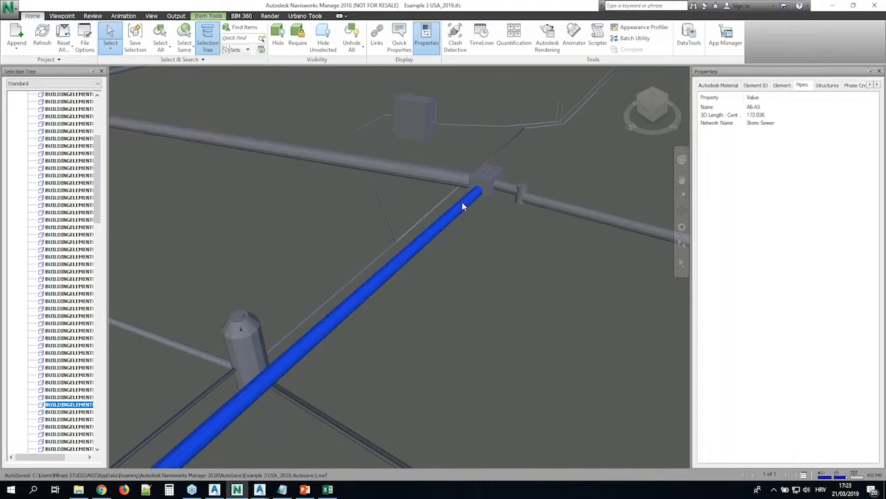
{"action": "scroll", "coordinate": [464, 203], "scroll_direction": "down", "scroll_amount": 8}
{"action": "scroll", "coordinate": [470, 202], "scroll_direction": "up", "scroll_amount": 5}
{"action": "scroll", "coordinate": [470, 201], "scroll_direction": "up", "scroll_amount": 5}
- Examine the Structures properties of the box junction, the small splice structure beside it and the cylindrical manhole
{"action": "left_click", "coordinate": [455, 230]}
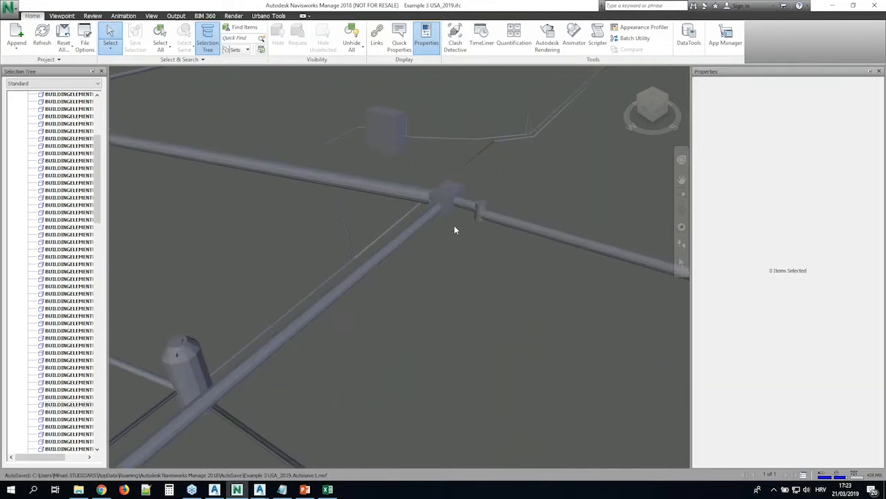
{"action": "left_click", "coordinate": [454, 198]}
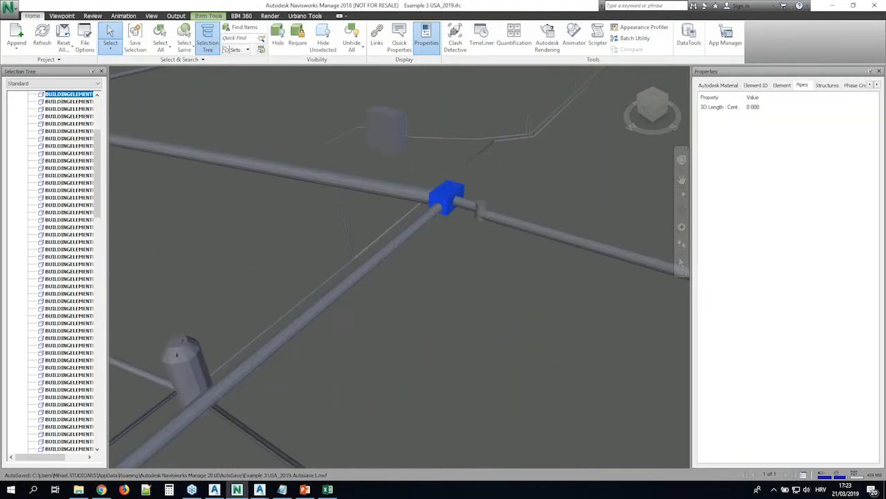
{"action": "left_click", "coordinate": [826, 85]}
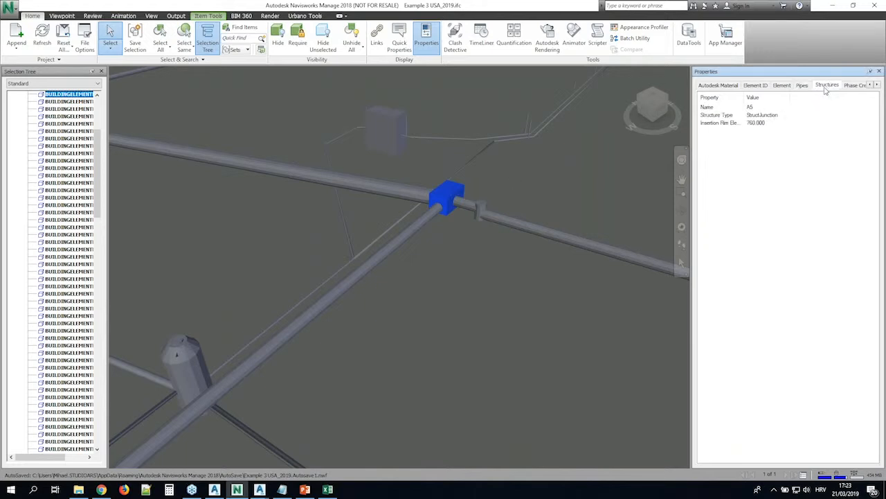
{"action": "left_click", "coordinate": [481, 208]}
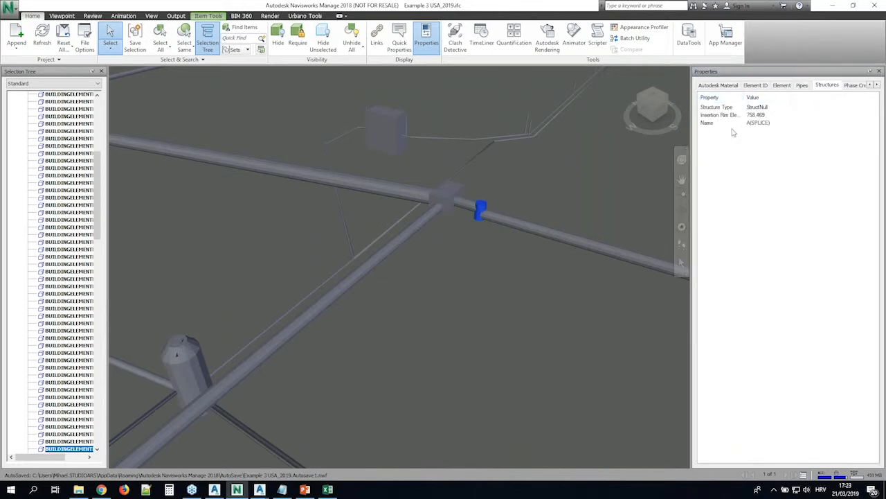
{"action": "left_click", "coordinate": [179, 373]}
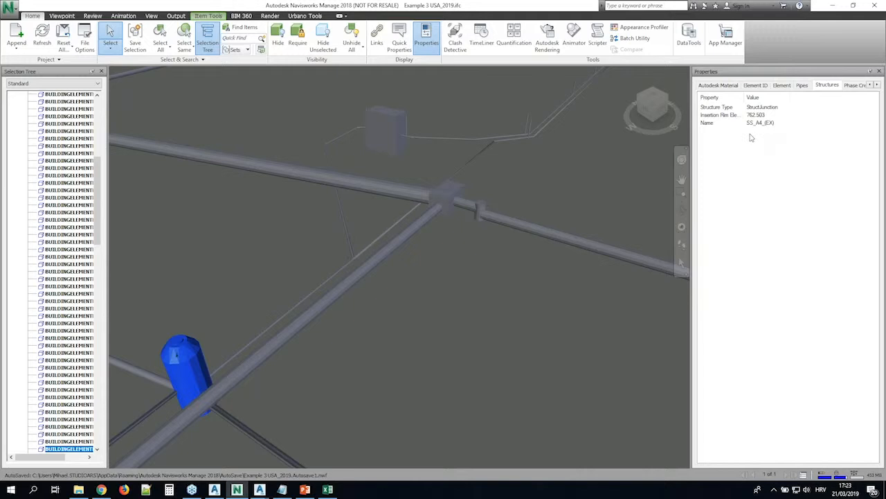
- Compare the Pipes properties of the manhole and the two large storm sewer pipes meeting at the box junction
{"action": "left_click", "coordinate": [801, 85]}
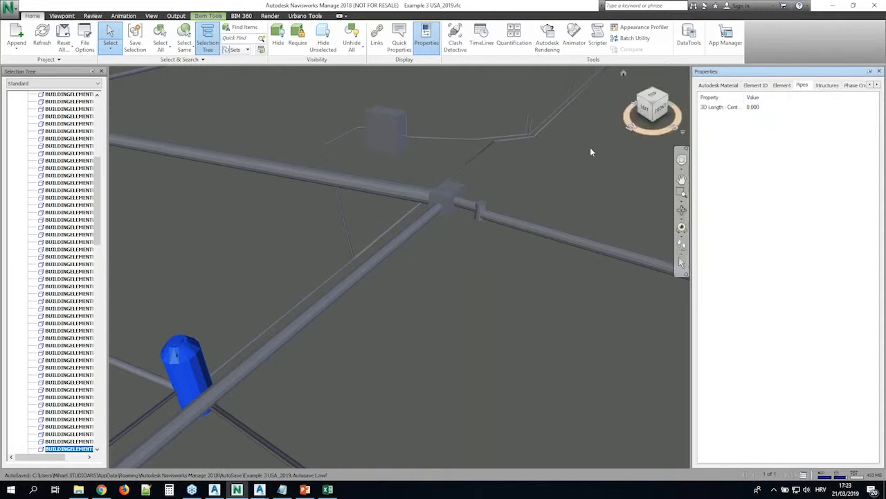
{"action": "left_click", "coordinate": [404, 235]}
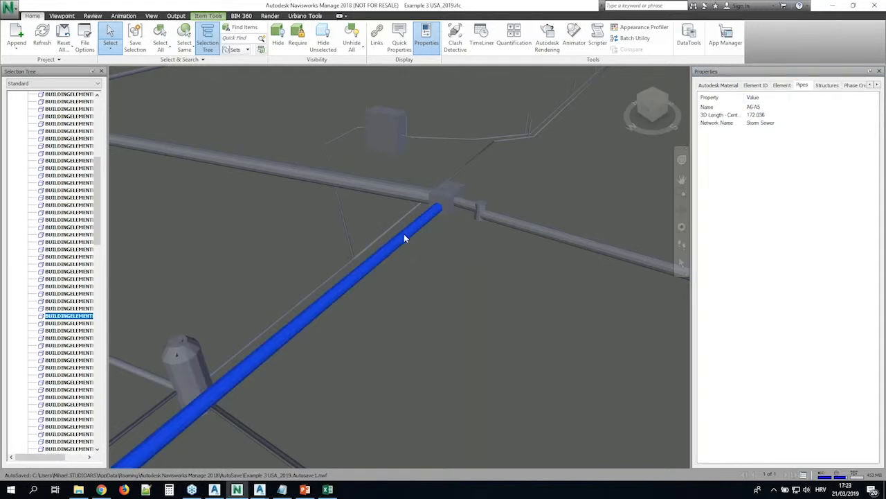
{"action": "left_click", "coordinate": [389, 185]}
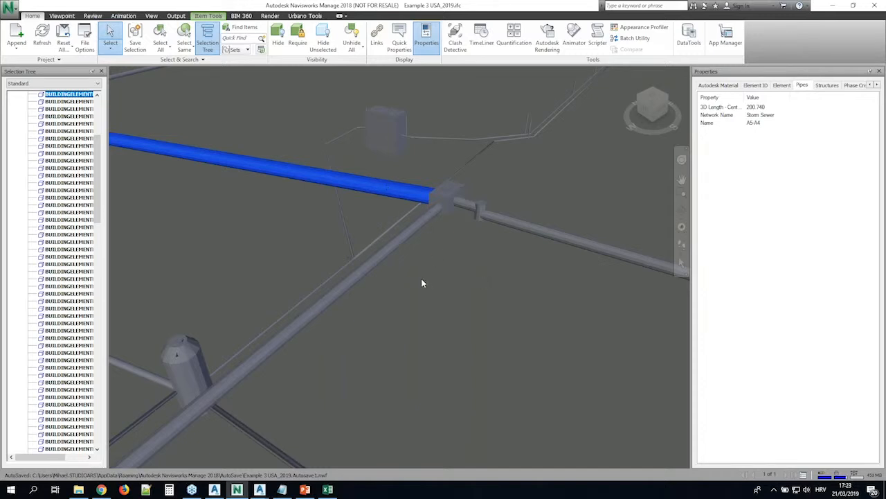
- Switch from Navisworks to the Invert definition and edit drawing in Civil 3D
{"action": "scroll", "coordinate": [231, 277], "scroll_direction": "down", "scroll_amount": 5}
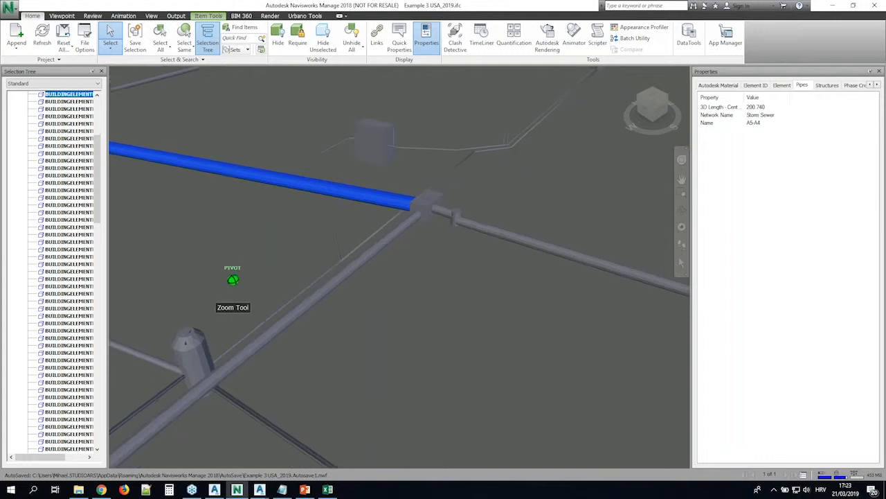
{"action": "scroll", "coordinate": [300, 358], "scroll_direction": "down", "scroll_amount": 4}
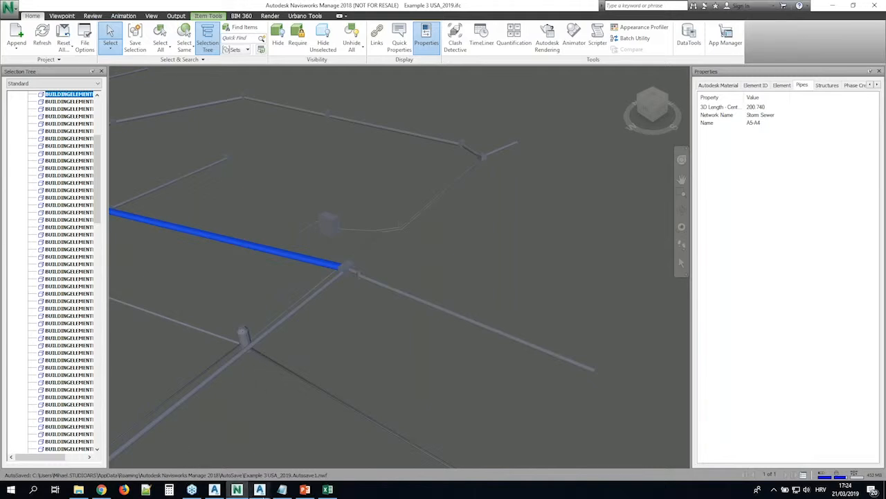
{"action": "mouse_move", "coordinate": [260, 489]}
{"action": "left_click", "coordinate": [209, 450]}
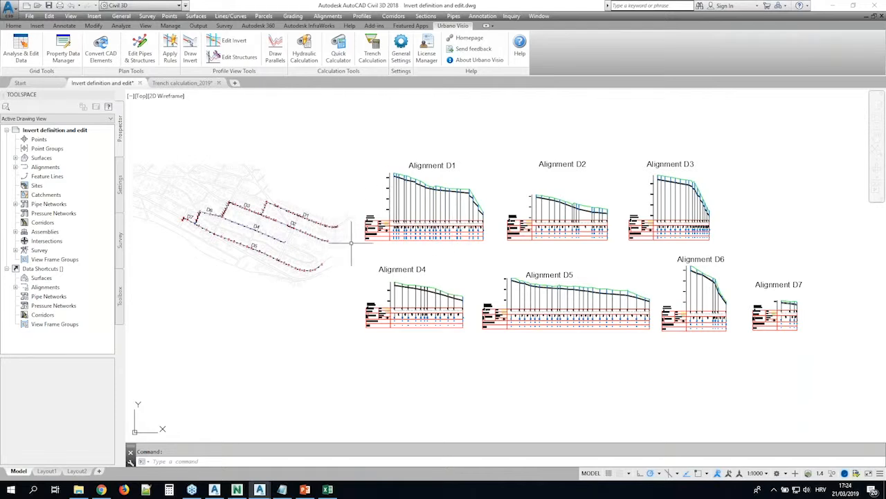
- Start the Urbano Visio Edit Invert tool for the sewer pipes in the Alignment D1 profile
{"action": "scroll", "coordinate": [352, 237], "scroll_direction": "up", "scroll_amount": 4}
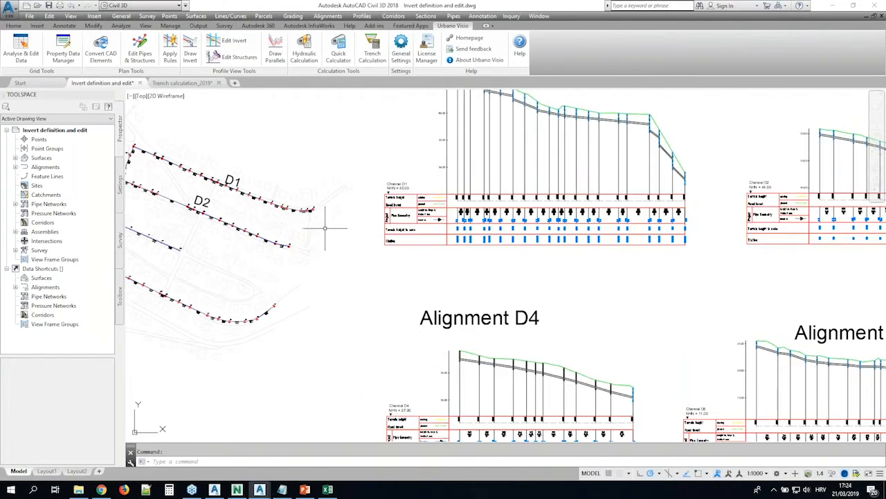
{"action": "middle_click_drag", "start_coordinate": [586, 222], "coordinate": [471, 298]}
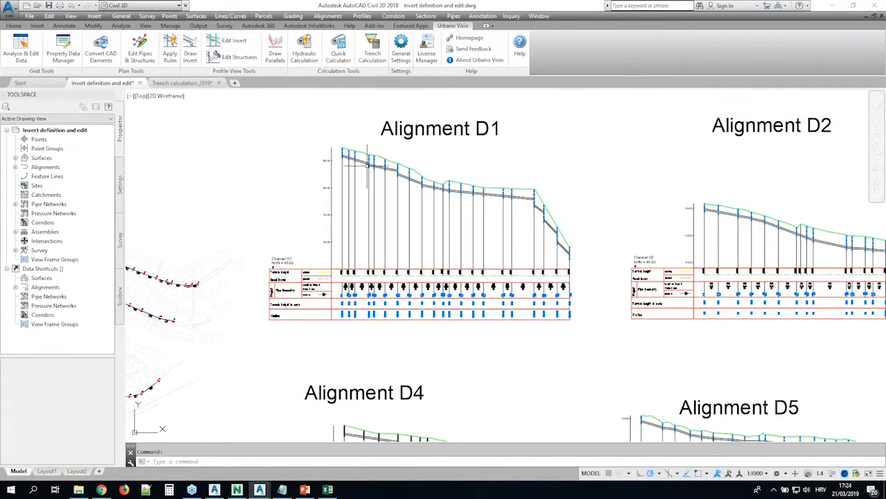
{"action": "scroll", "coordinate": [374, 163], "scroll_direction": "up", "scroll_amount": 6}
{"action": "middle_click_drag", "start_coordinate": [421, 190], "coordinate": [423, 249]}
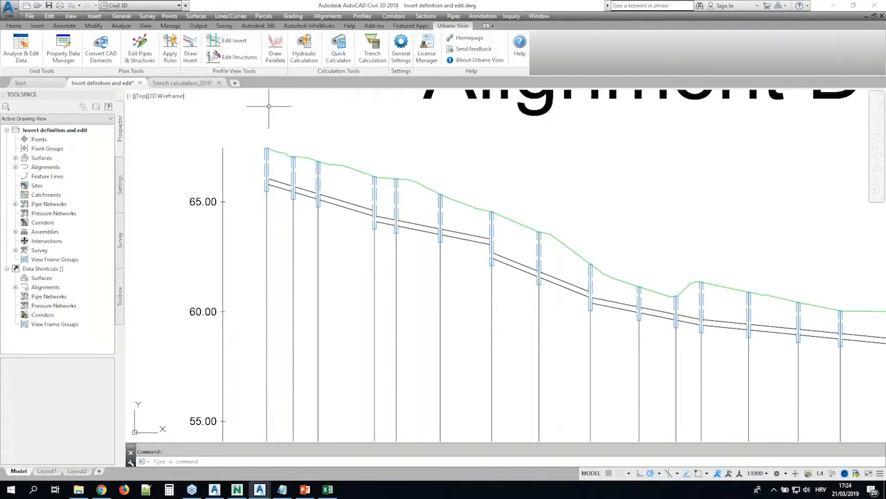
{"action": "left_click", "coordinate": [234, 46]}
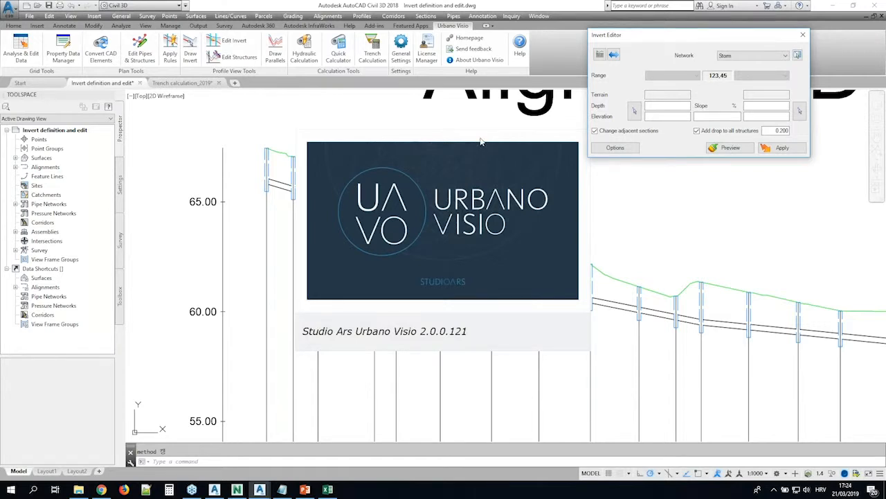
- Choose the Alignment D1 profile view for invert editing, with adjacent section changes and structure drops turned off
{"action": "scroll", "coordinate": [494, 142], "scroll_direction": "down", "scroll_amount": 5}
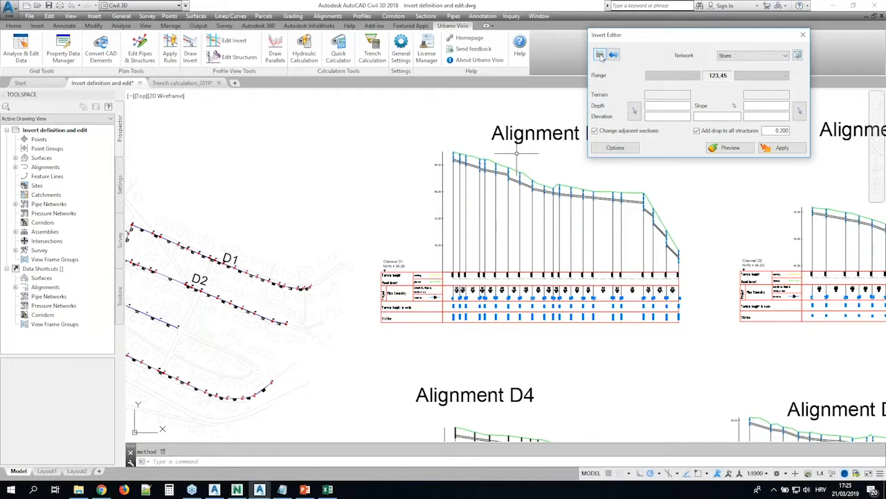
{"action": "left_click", "coordinate": [600, 55]}
{"action": "left_click", "coordinate": [542, 217]}
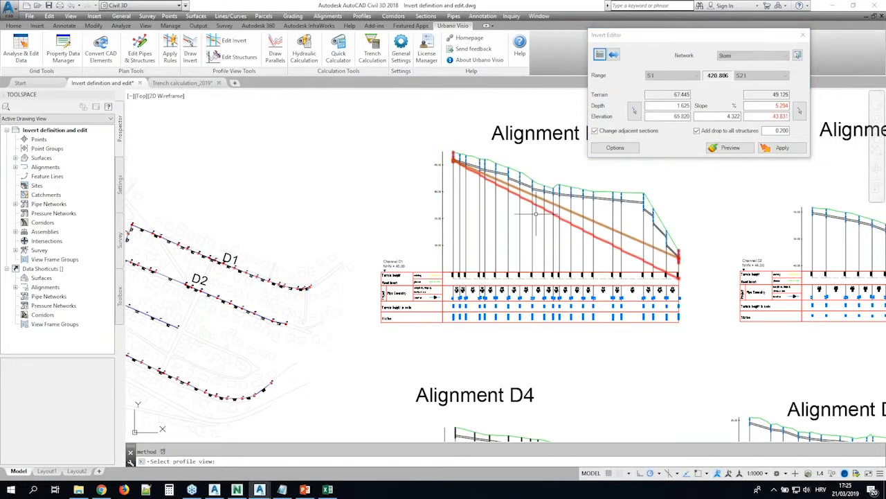
{"action": "left_click", "coordinate": [697, 131]}
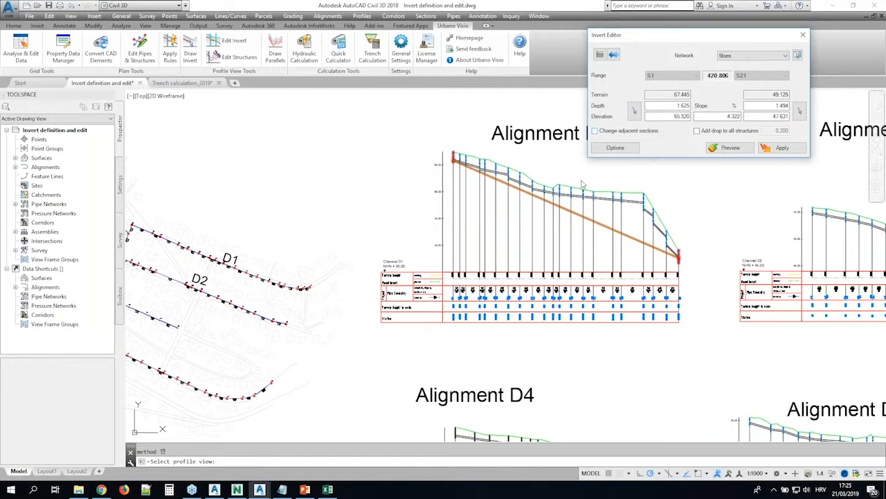
- Select the pipe sequence from structure S1 to S5 in the Alignment D1 profile for invert editing
{"action": "scroll", "coordinate": [537, 168], "scroll_direction": "up", "scroll_amount": 5}
{"action": "middle_click_drag", "start_coordinate": [475, 158], "coordinate": [510, 173]}
{"action": "left_click", "coordinate": [614, 54]}
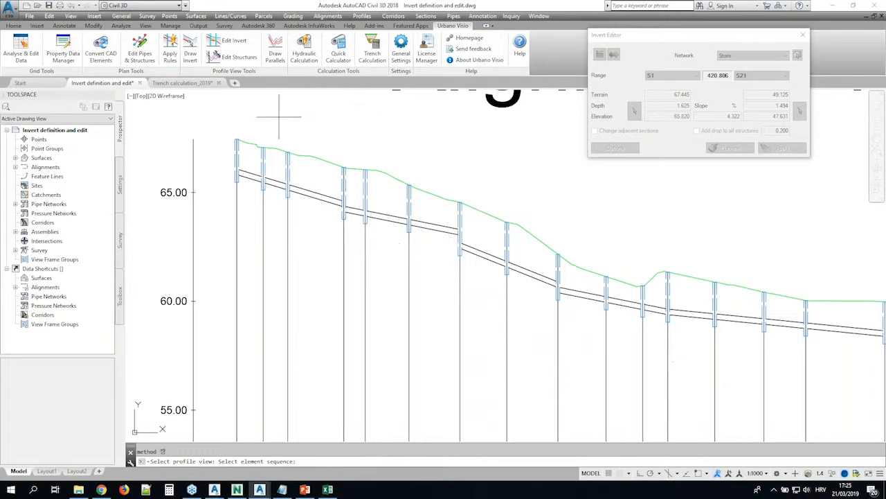
{"action": "left_click", "coordinate": [237, 149]}
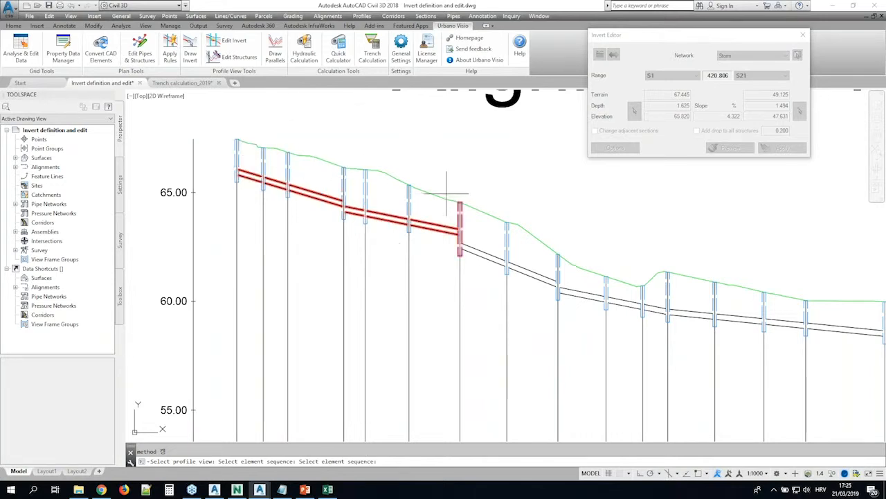
{"action": "left_click", "coordinate": [365, 186]}
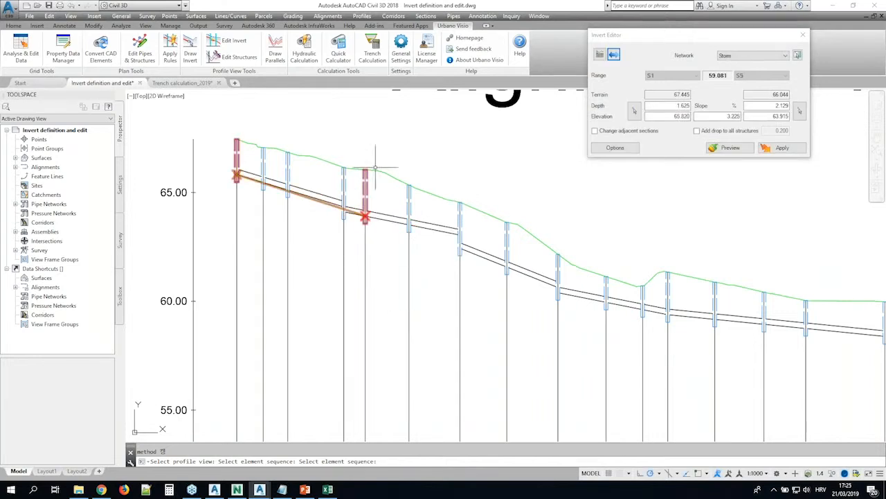
{"action": "scroll", "coordinate": [274, 178], "scroll_direction": "up", "scroll_amount": 2}
{"action": "middle_click_drag", "start_coordinate": [292, 181], "coordinate": [349, 232]}
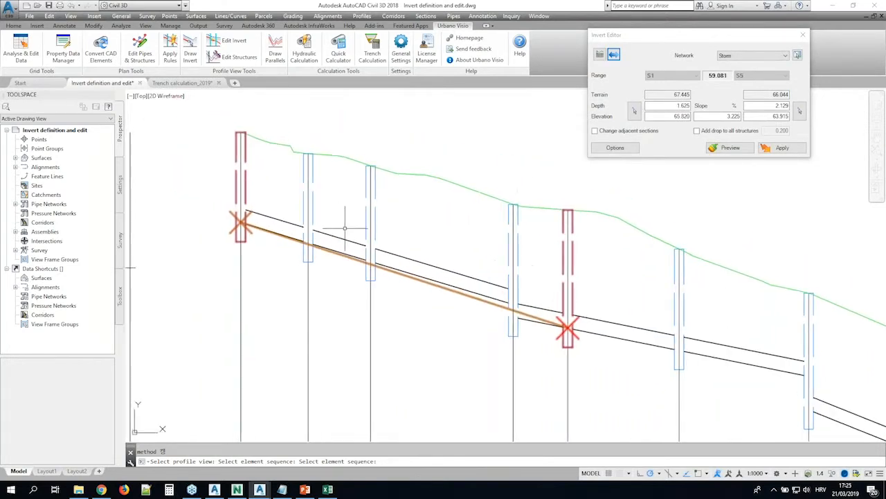
{"action": "scroll", "coordinate": [347, 227], "scroll_direction": "down", "scroll_amount": 1}
{"action": "middle_click_drag", "start_coordinate": [478, 296], "coordinate": [440, 246]}
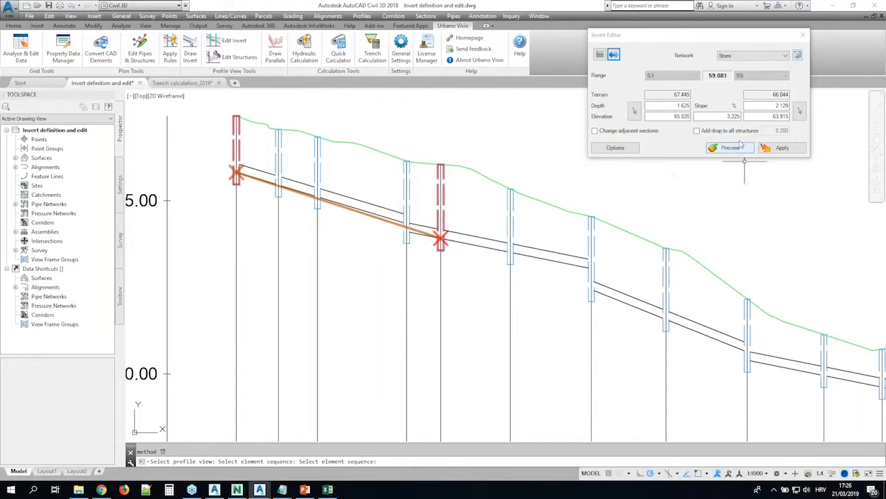
- Set the slope of the S1 to S5 range to 3 % and apply it to the pipes
{"action": "left_click_drag", "start_coordinate": [735, 43], "coordinate": [719, 54]}
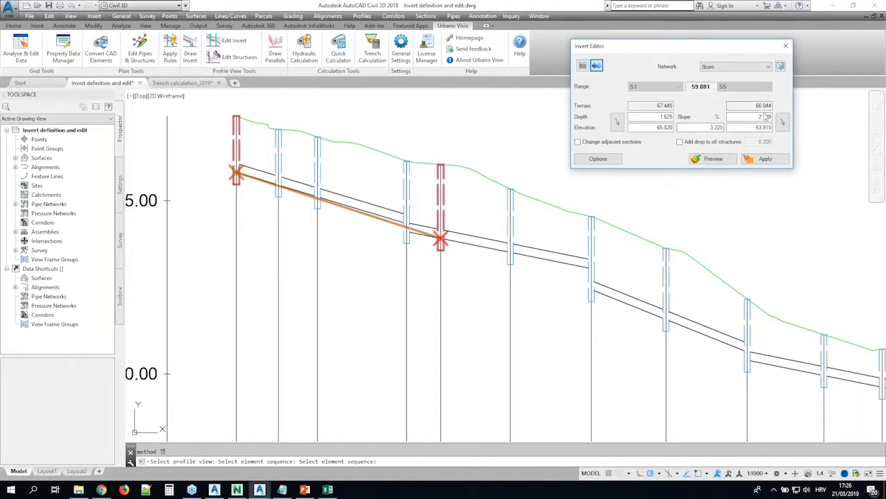
{"action": "left_click", "coordinate": [714, 127]}
{"action": "key", "text": "Delete"}
{"action": "key", "text": "Delete"}
{"action": "key", "text": "Delete"}
{"action": "type", "text": "0"}
{"action": "key", "text": "Tab"}
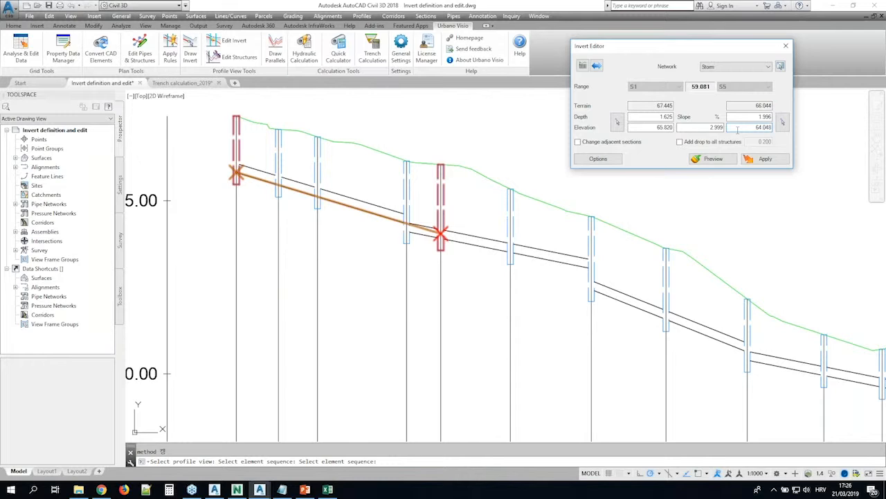
{"action": "double_click", "coordinate": [715, 127]}
{"action": "type", "text": "3"}
{"action": "left_click", "coordinate": [752, 160]}
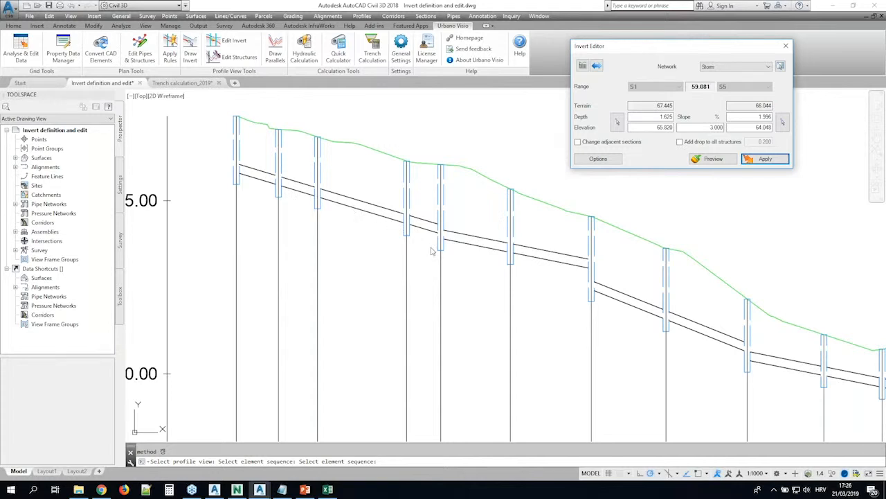
- Reselect the S1 to S5 pipe sequence and enable adding a drop to all structures
{"action": "left_click", "coordinate": [597, 67]}
{"action": "left_click", "coordinate": [236, 145]}
{"action": "left_click", "coordinate": [439, 178]}
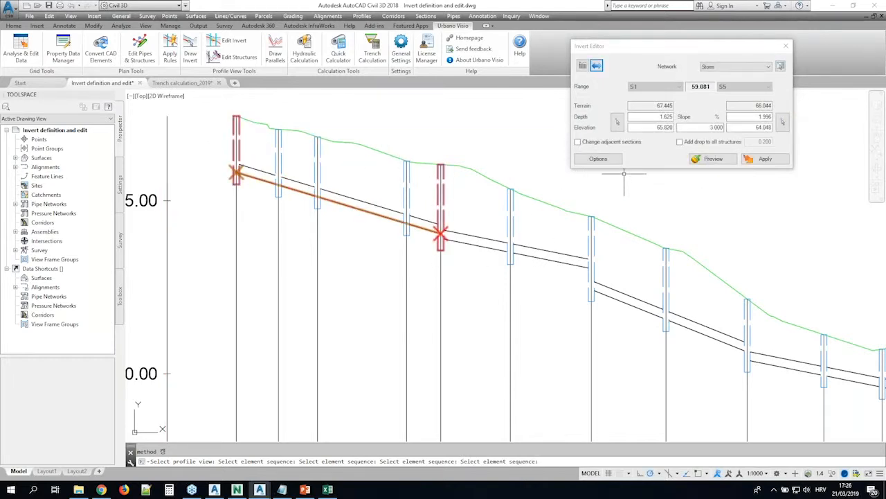
{"action": "left_click", "coordinate": [679, 142]}
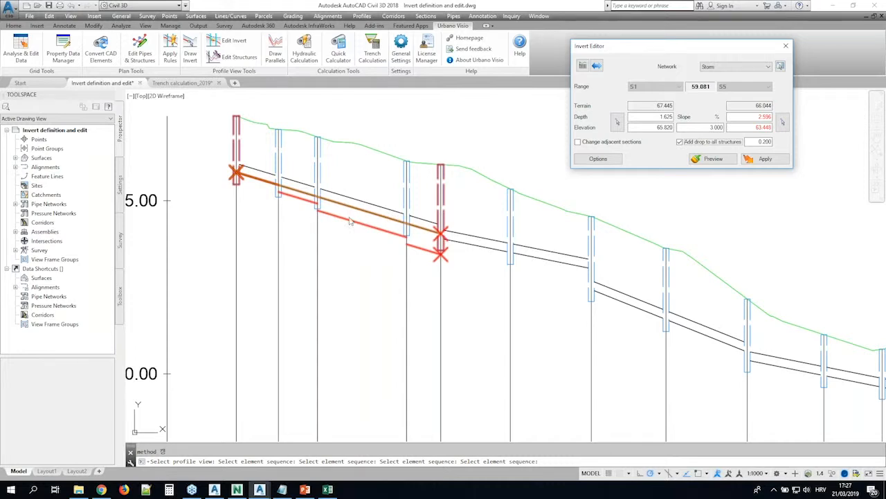
- Set the drop for all structures between S1 and S5 to 0.500
{"action": "left_click", "coordinate": [755, 142]}
{"action": "key", "text": "BackSpace"}
{"action": "type", "text": "5"}
{"action": "key", "text": "Return"}
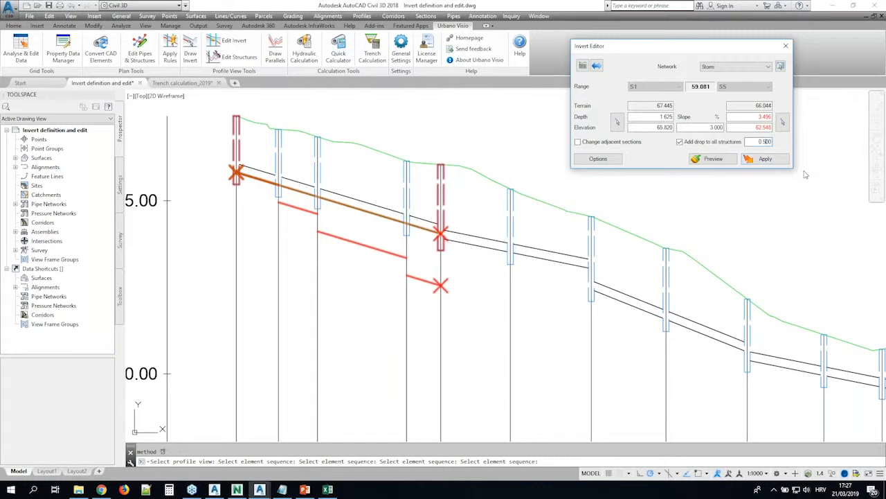
- Set the structure drop to 0.300 and apply it to the S1 to S5 range
{"action": "key", "text": "BackSpace"}
{"action": "type", "text": "3"}
{"action": "key", "text": "Return"}
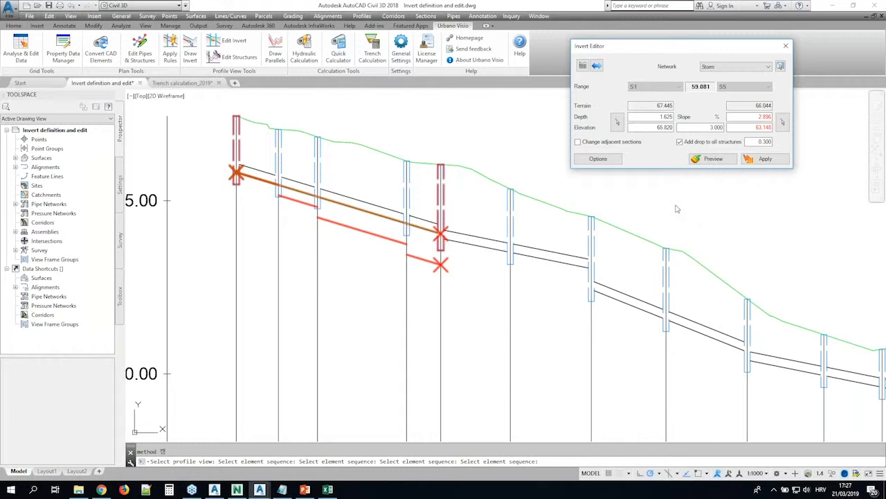
{"action": "left_click", "coordinate": [764, 159]}
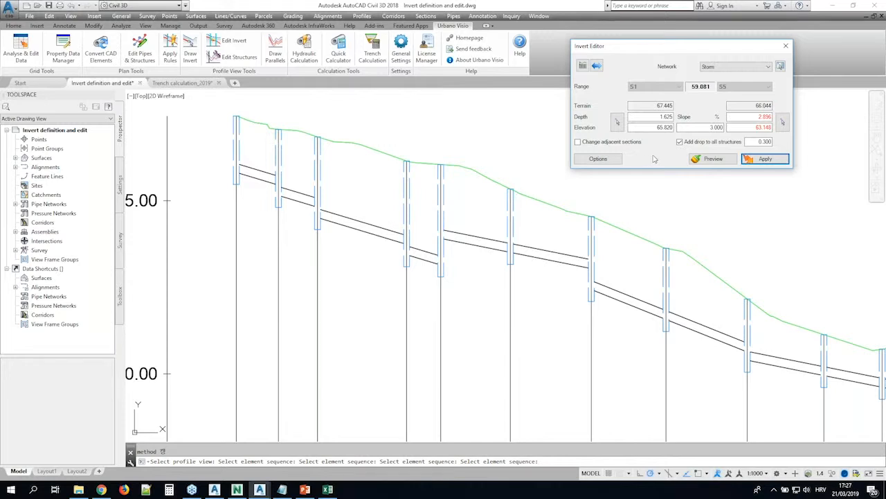
- Turn off the structure drop and select the pipe sequence from S5 to S7
{"action": "left_click", "coordinate": [680, 143]}
{"action": "left_click", "coordinate": [596, 65]}
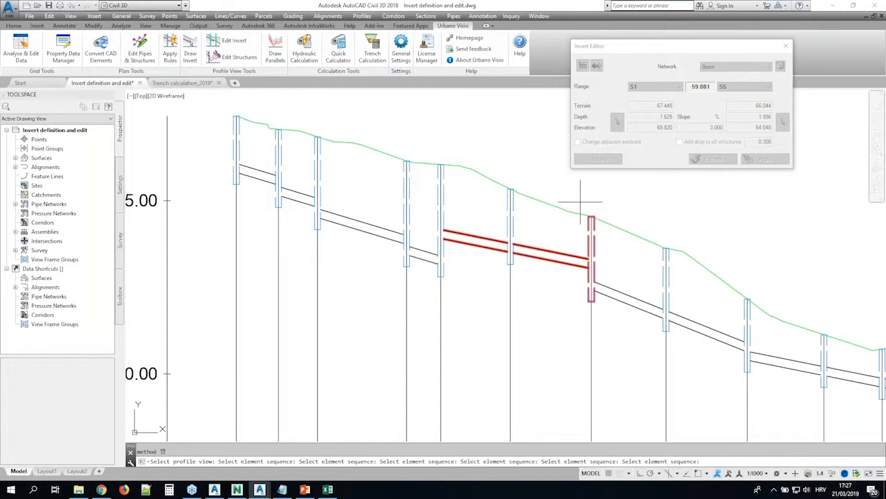
{"action": "left_click", "coordinate": [585, 208]}
- Enable changing the adjacent sections for the S5 to S7 range
{"action": "left_click", "coordinate": [577, 142]}
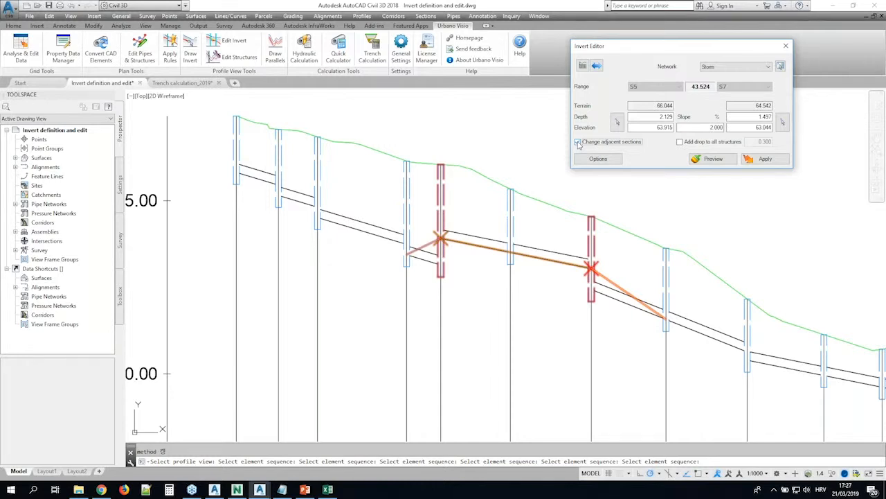
{"action": "left_click", "coordinate": [578, 142]}
{"action": "left_click", "coordinate": [577, 142]}
{"action": "left_click", "coordinate": [605, 358]}
{"action": "mouse_move", "coordinate": [558, 314]}
{"action": "middle_mouse_down"}
{"action": "mouse_move", "coordinate": [432, 277]}
{"action": "mouse_move", "coordinate": [442, 284]}
{"action": "middle_mouse_up"}
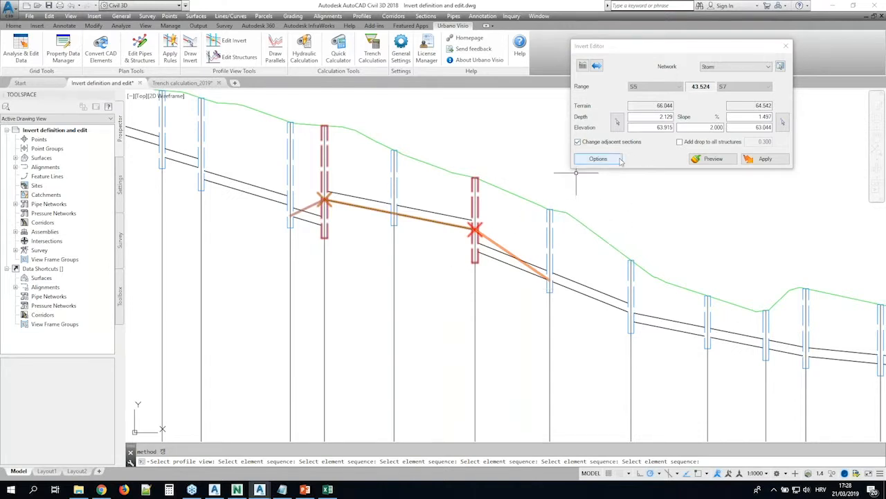
- Pick new invert points in the profile at elevation 63.177 for S5 and 62.365 for S7
{"action": "left_click", "coordinate": [618, 123]}
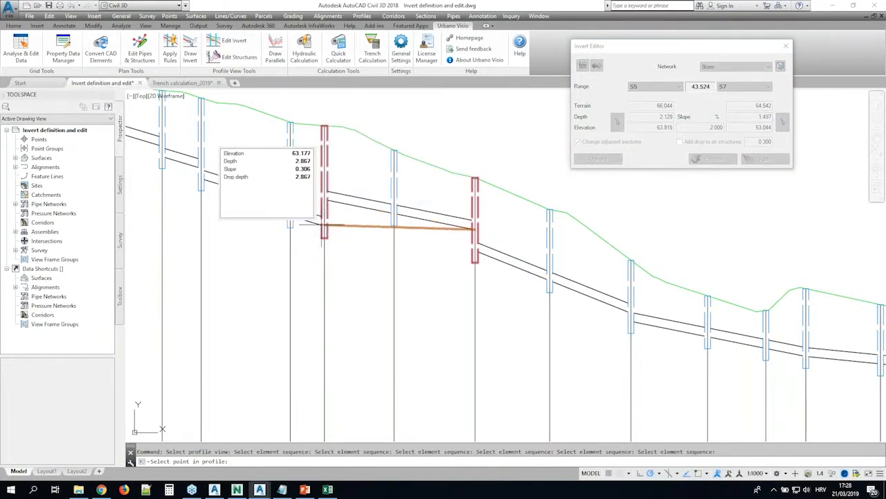
{"action": "left_click", "coordinate": [319, 224]}
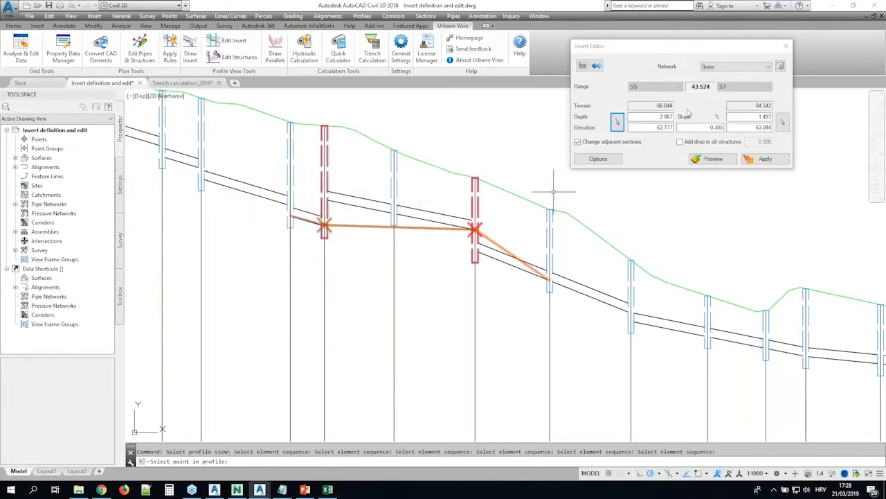
{"action": "left_click", "coordinate": [783, 122]}
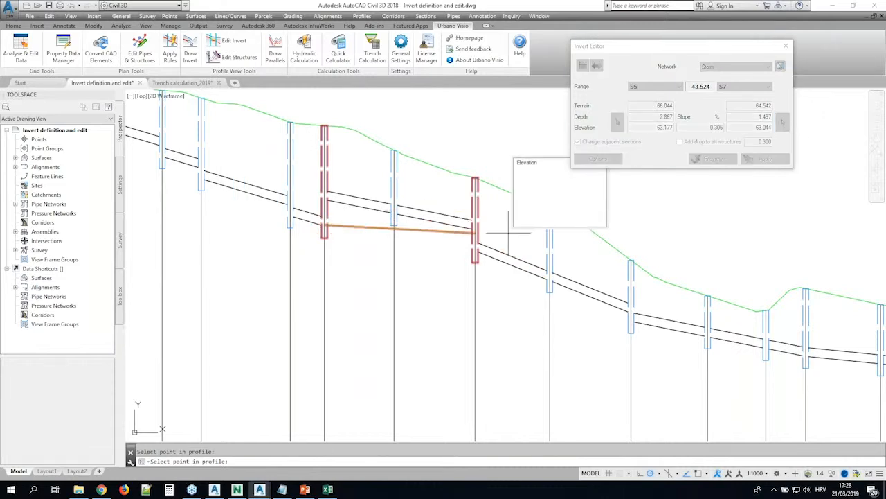
{"action": "left_click", "coordinate": [475, 255]}
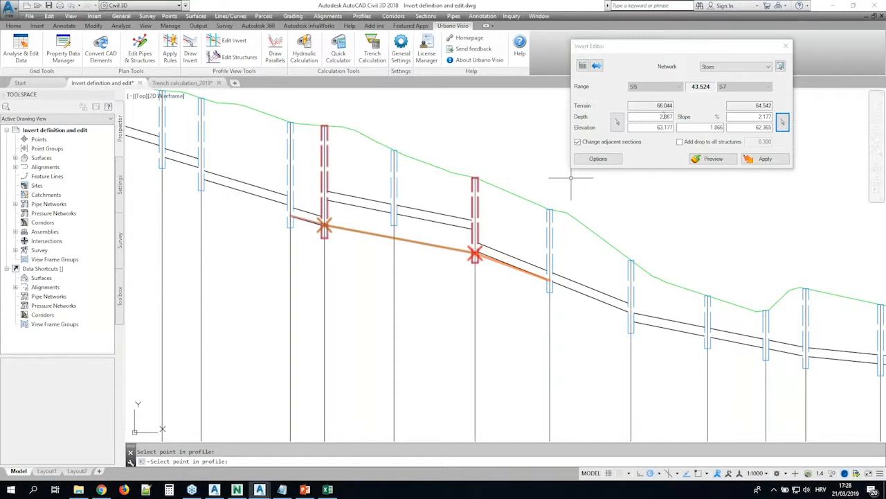
- Set the invert depth at S5 to 2.7 and apply the S5 to S7 edit together with the adjacent sections
{"action": "left_click_drag", "start_coordinate": [665, 117], "coordinate": [688, 119]}
{"action": "type", "text": ".7"}
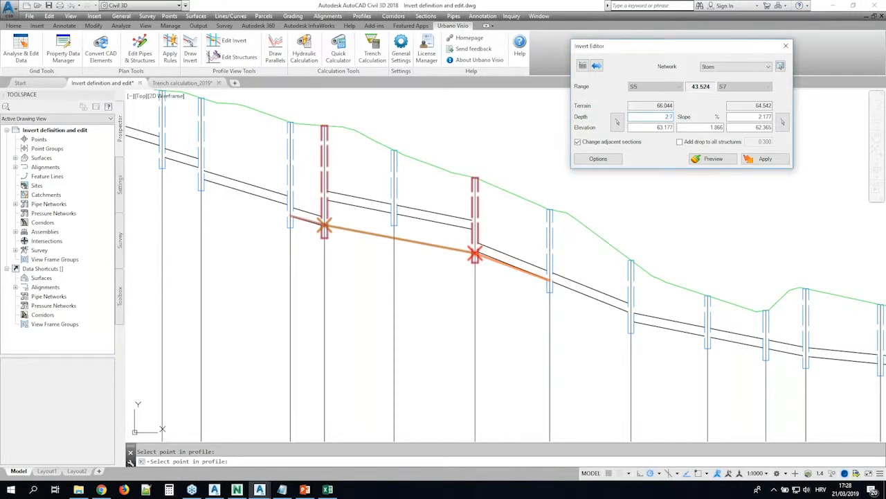
{"action": "key", "text": "Tab"}
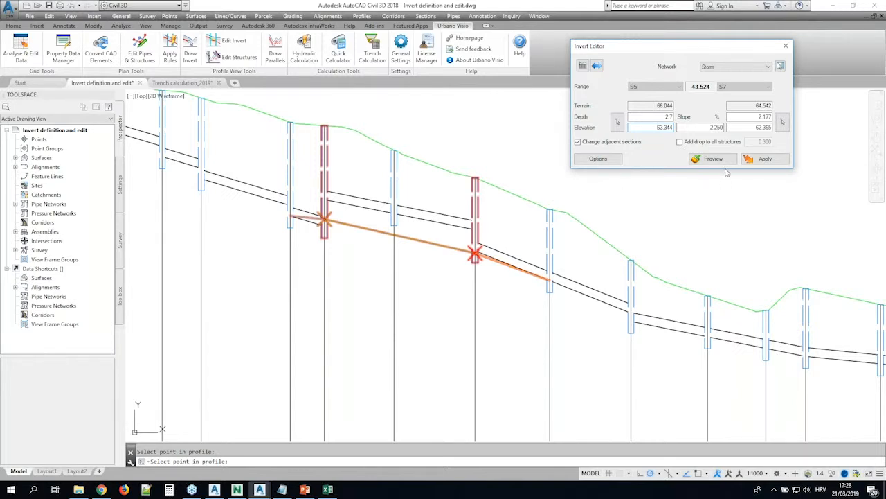
{"action": "left_click", "coordinate": [766, 160]}
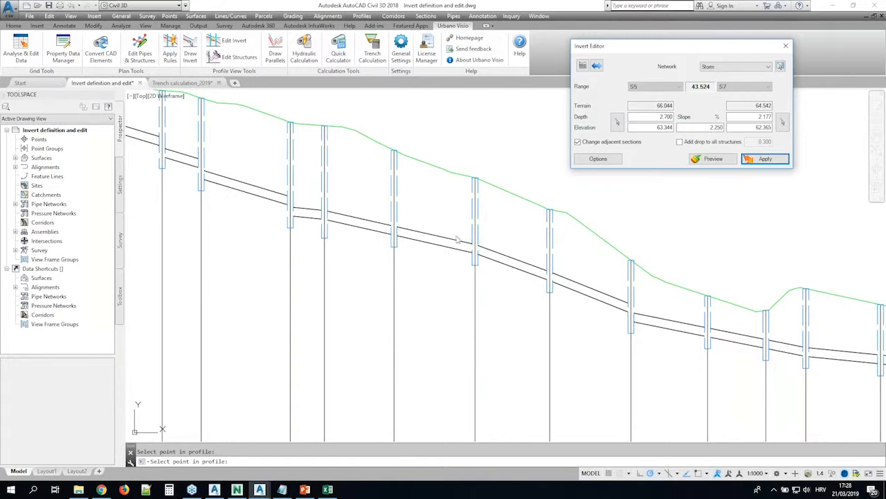
- Display the Invert Editor's options for reference point, change behaviour, slope unit and precision
{"action": "key", "text": "alt+Tab"}
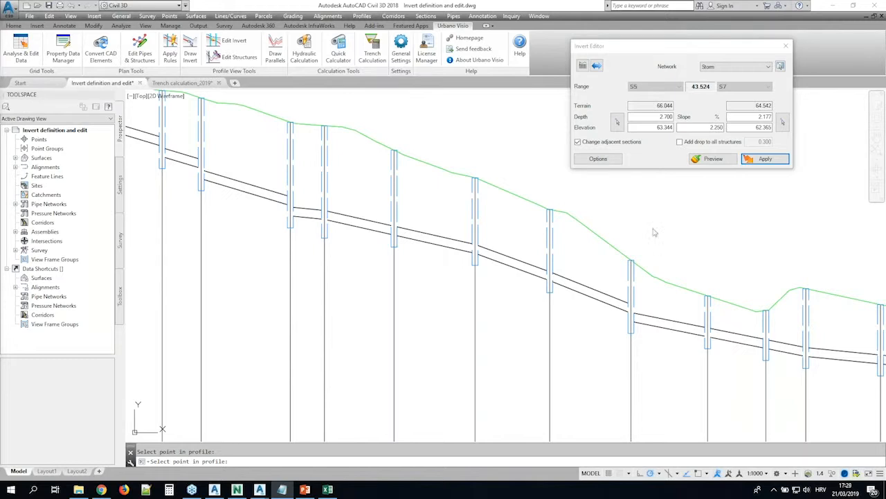
{"action": "left_click", "coordinate": [612, 163]}
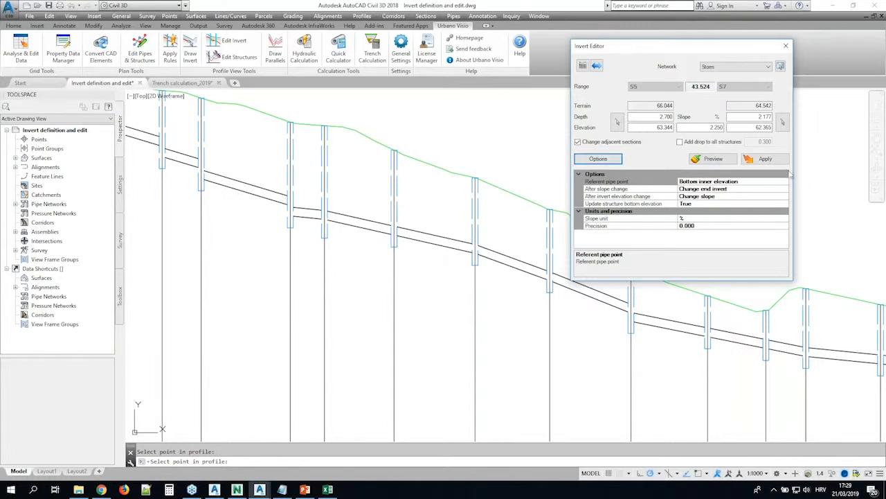
- Set the Invert Editor's Update structure bottom elevation option to False
{"action": "left_click_drag", "start_coordinate": [717, 50], "coordinate": [765, 26]}
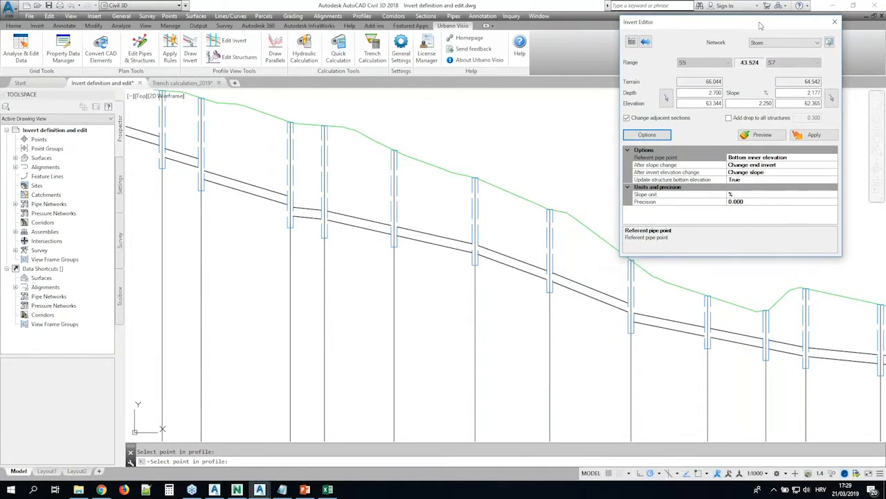
{"action": "left_click", "coordinate": [746, 182]}
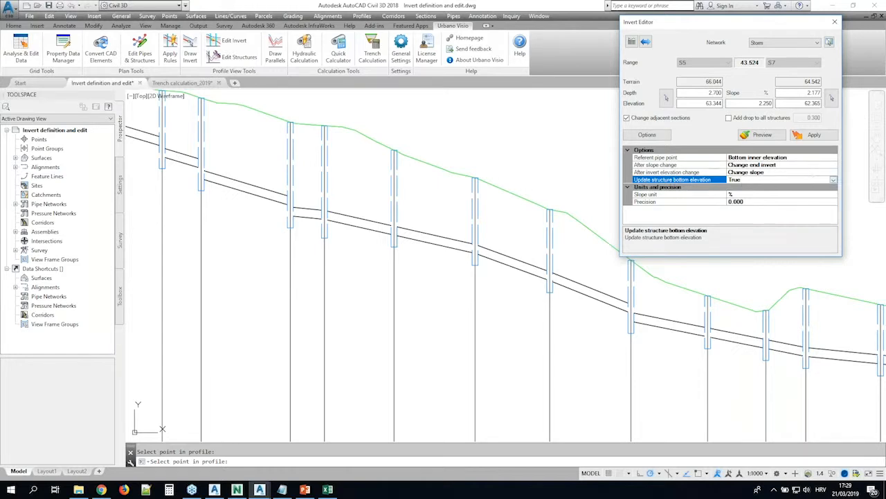
{"action": "left_click", "coordinate": [834, 180]}
{"action": "left_click", "coordinate": [740, 199]}
- Select the S5 to S7 element sequence in the profile and pick a new S7 invert point at elevation 62.818
{"action": "left_click", "coordinate": [645, 42]}
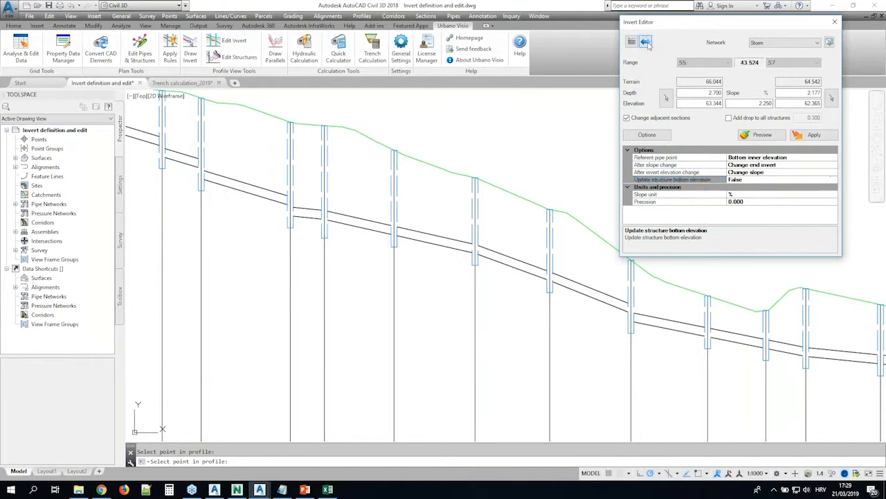
{"action": "left_click", "coordinate": [311, 134]}
{"action": "left_click", "coordinate": [468, 148]}
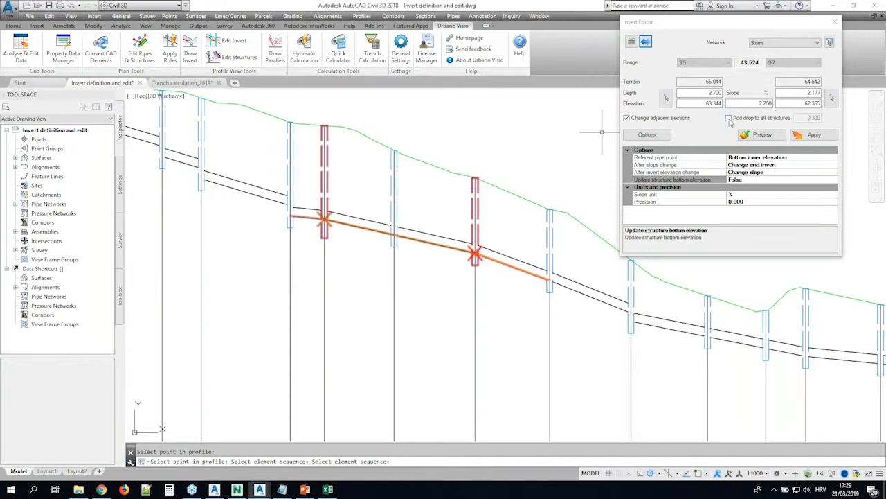
{"action": "left_click", "coordinate": [833, 102]}
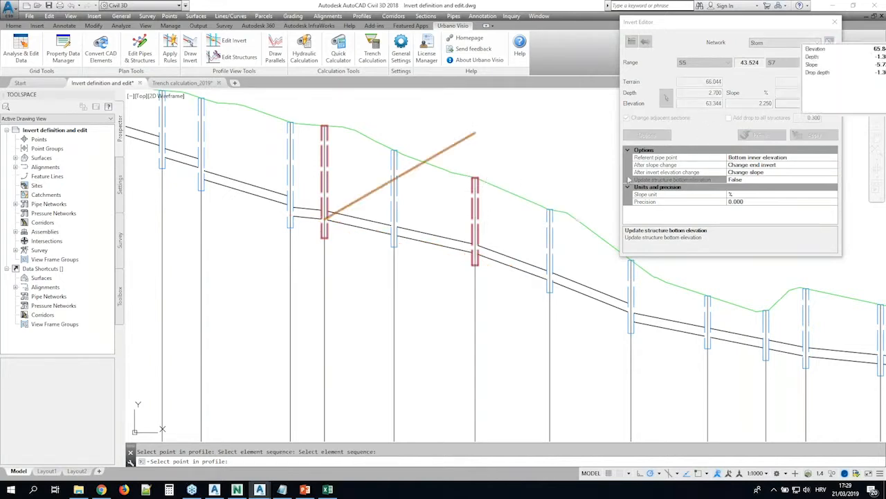
{"action": "left_click", "coordinate": [475, 235]}
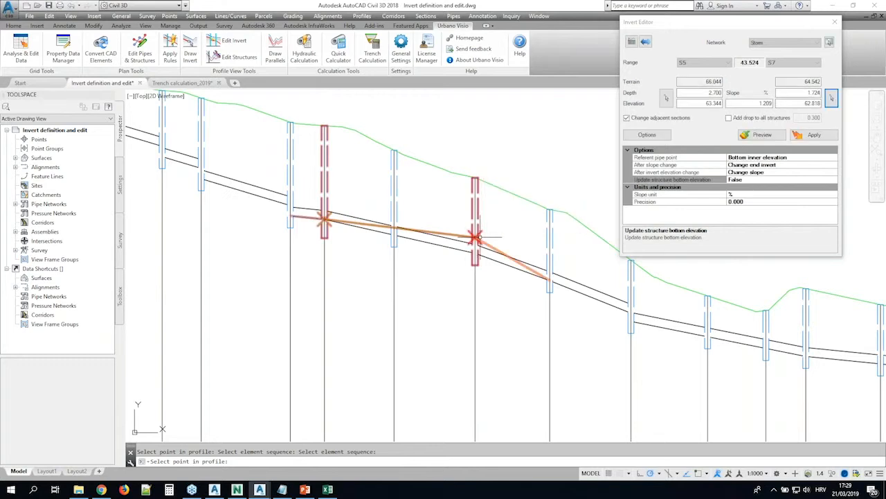
- Set the S5 to S7 slope to 1.000 %, apply the invert change and close the Invert Editor
{"action": "left_click_drag", "start_coordinate": [765, 104], "coordinate": [815, 105]}
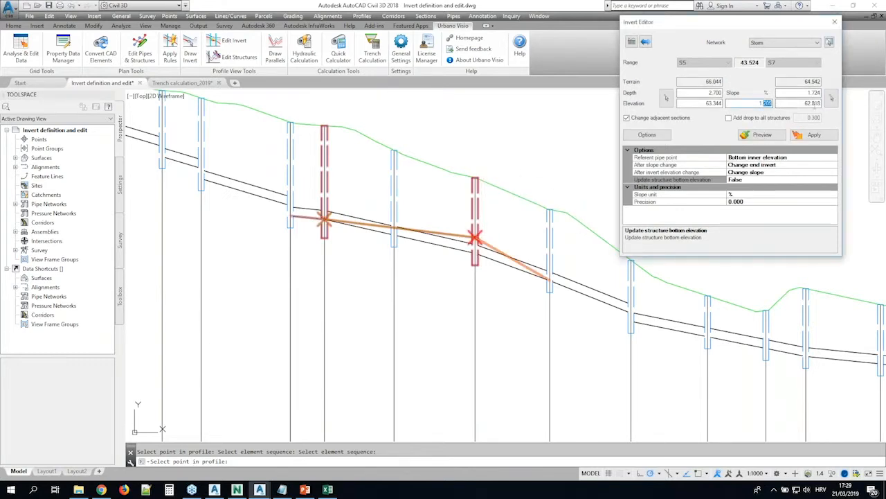
{"action": "type", "text": "0"}
{"action": "key", "text": "Tab"}
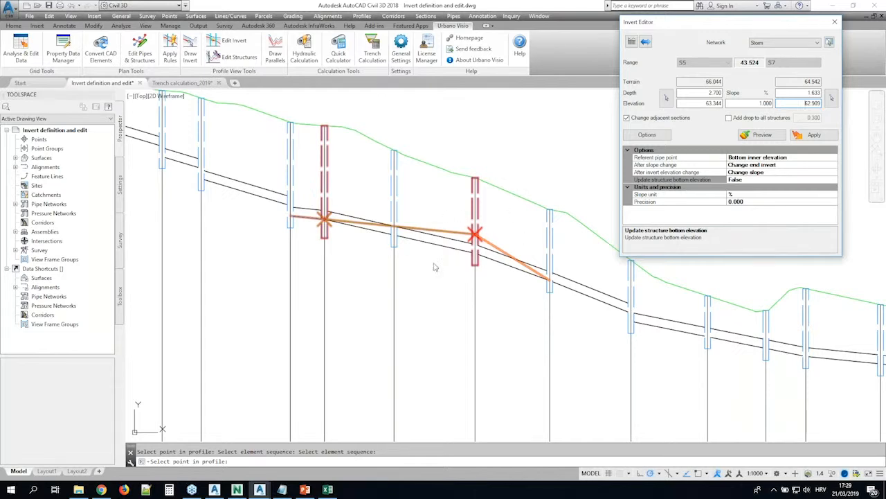
{"action": "left_click", "coordinate": [814, 134]}
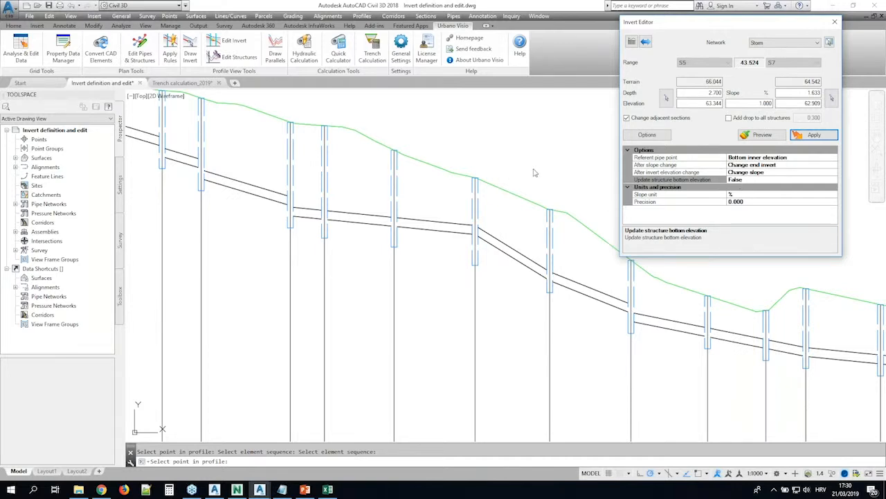
{"action": "left_click", "coordinate": [835, 23]}
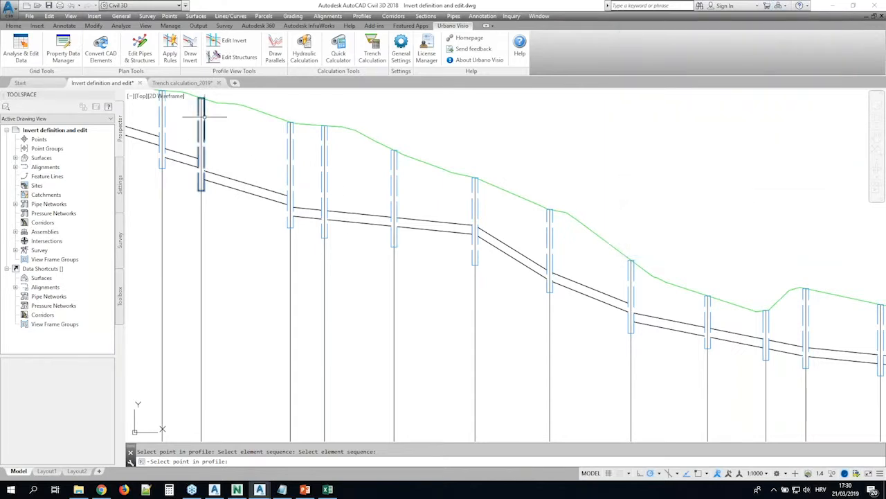
- In the Trench calculation_2019 drawing, show the Storm network's pipe data with the 5 Excavations configuration
{"action": "left_click", "coordinate": [184, 83]}
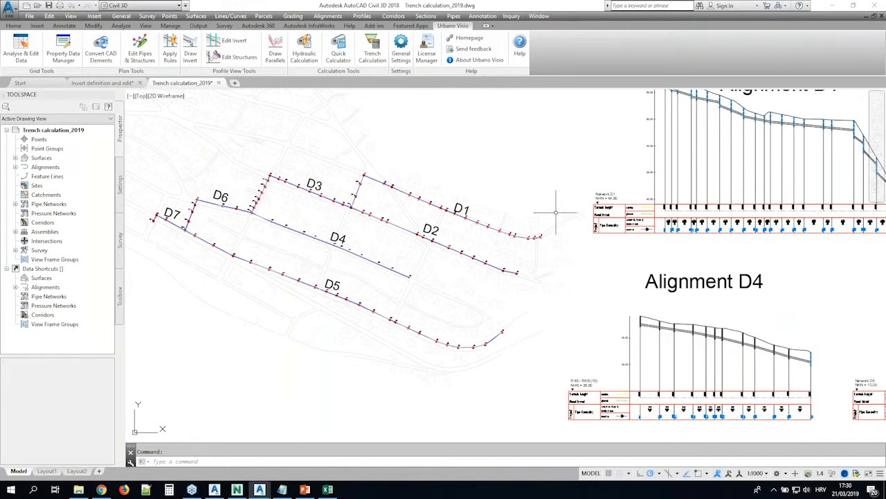
{"action": "scroll", "coordinate": [556, 211], "scroll_direction": "down", "scroll_amount": 2}
{"action": "middle_click_drag", "start_coordinate": [691, 248], "coordinate": [585, 215]}
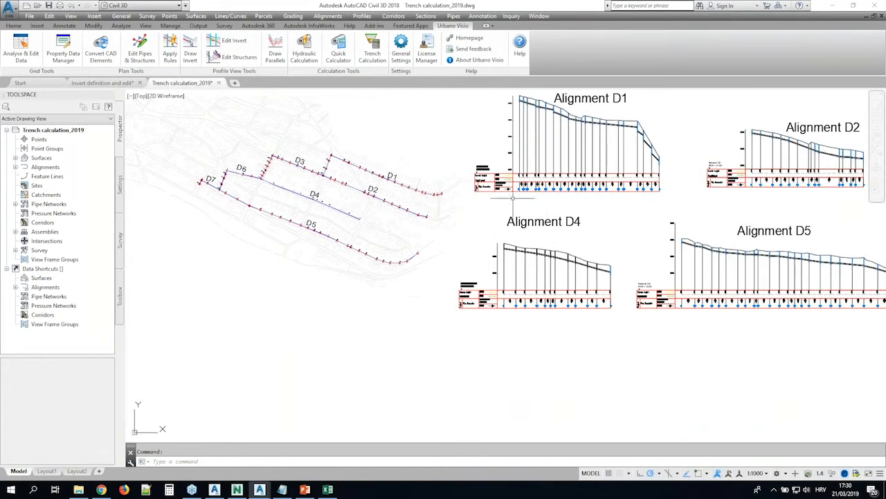
{"action": "left_click", "coordinate": [19, 54]}
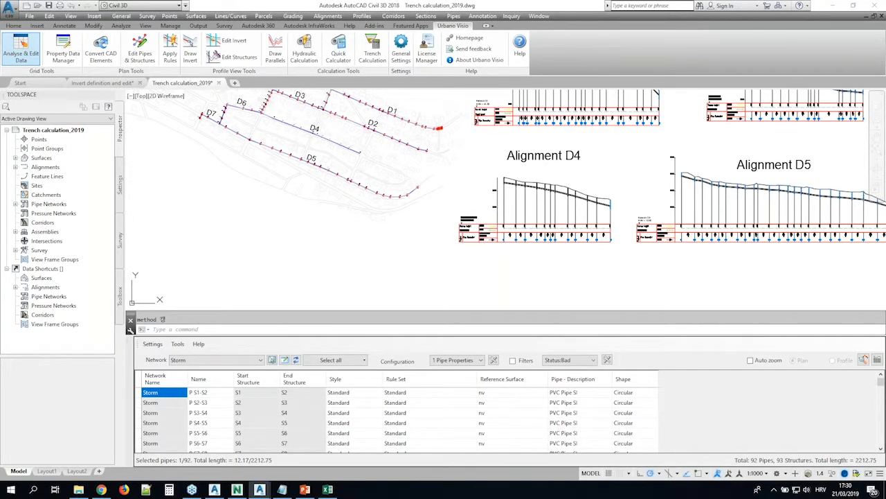
{"action": "mouse_move", "coordinate": [416, 144]}
{"action": "middle_mouse_down"}
{"action": "mouse_move", "coordinate": [384, 207]}
{"action": "mouse_move", "coordinate": [369, 209]}
{"action": "middle_mouse_up"}
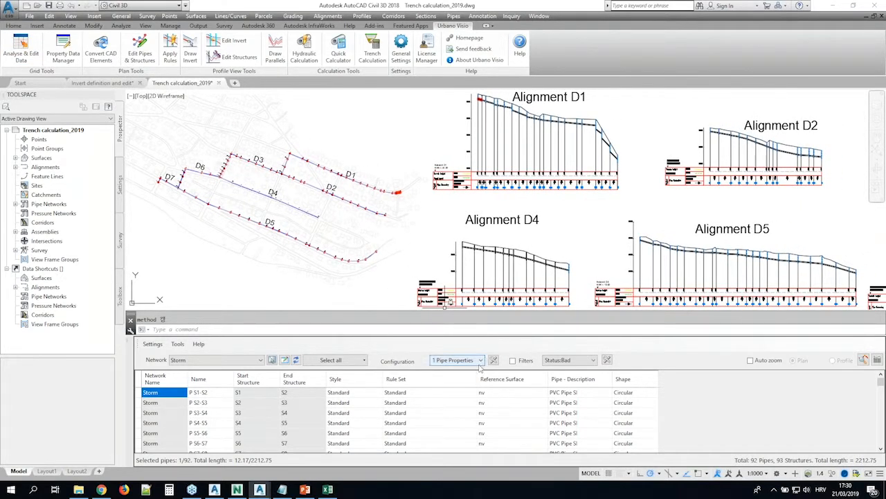
{"action": "left_click", "coordinate": [480, 362]}
{"action": "left_click", "coordinate": [454, 408]}
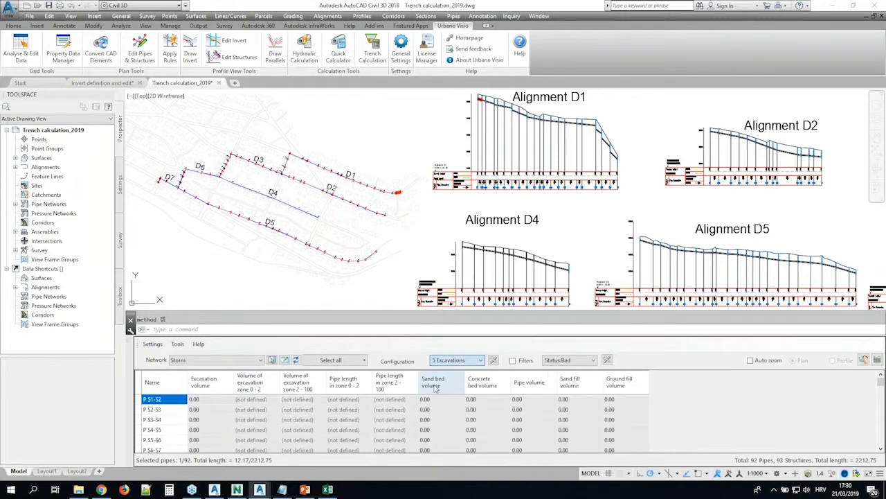
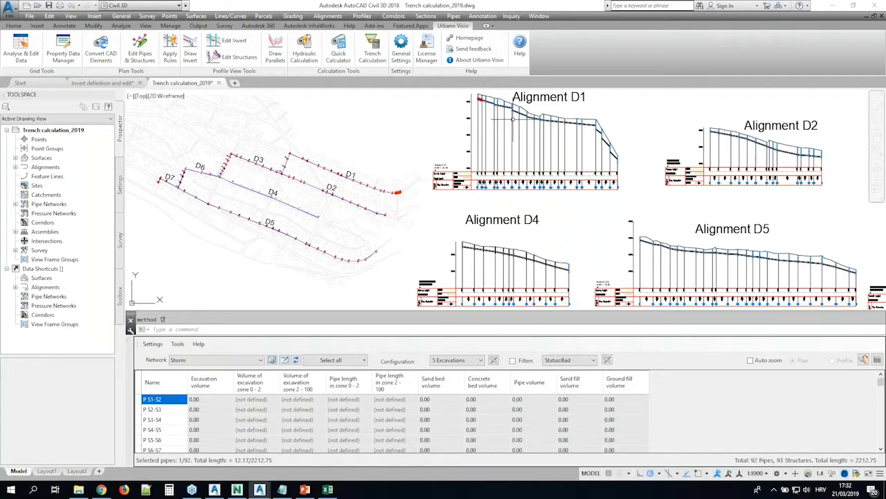
- Start the Trench Calculation and display the trench parameters of the second configuration, Sand bed B=1.0 m; α=80°
{"action": "mouse_move", "coordinate": [514, 113]}
{"action": "middle_mouse_down"}
{"action": "mouse_move", "coordinate": [476, 106]}
{"action": "mouse_move", "coordinate": [457, 163]}
{"action": "mouse_move", "coordinate": [425, 158]}
{"action": "mouse_move", "coordinate": [410, 114]}
{"action": "middle_mouse_up"}
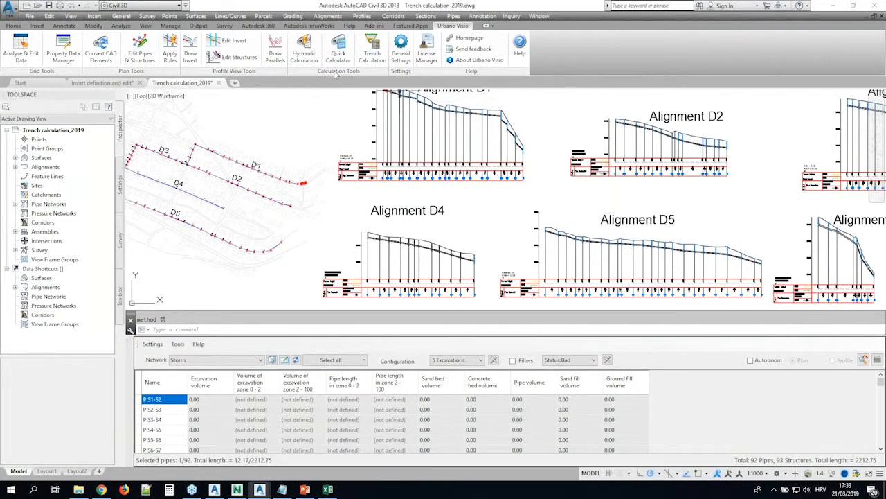
{"action": "left_click", "coordinate": [374, 52]}
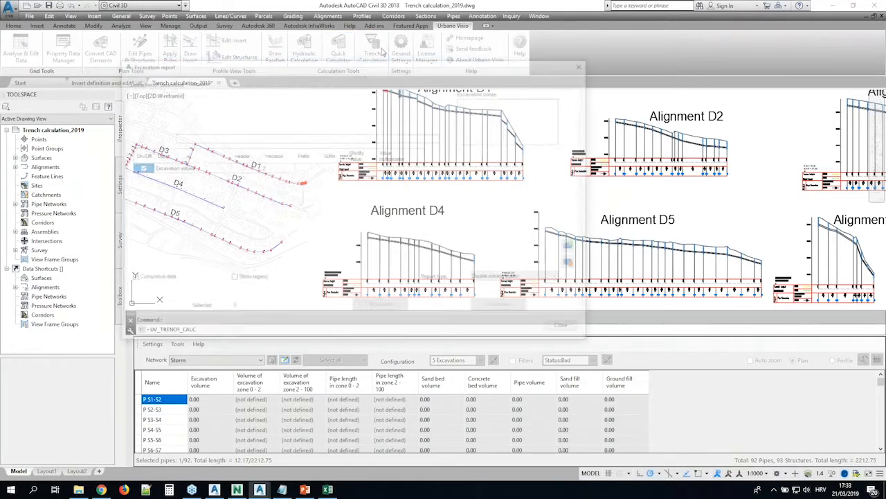
{"action": "left_click", "coordinate": [166, 84]}
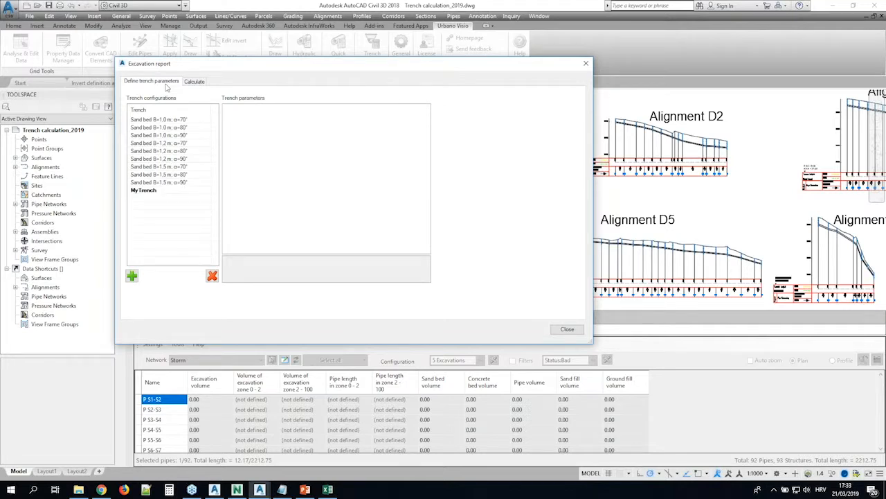
{"action": "left_click", "coordinate": [155, 129]}
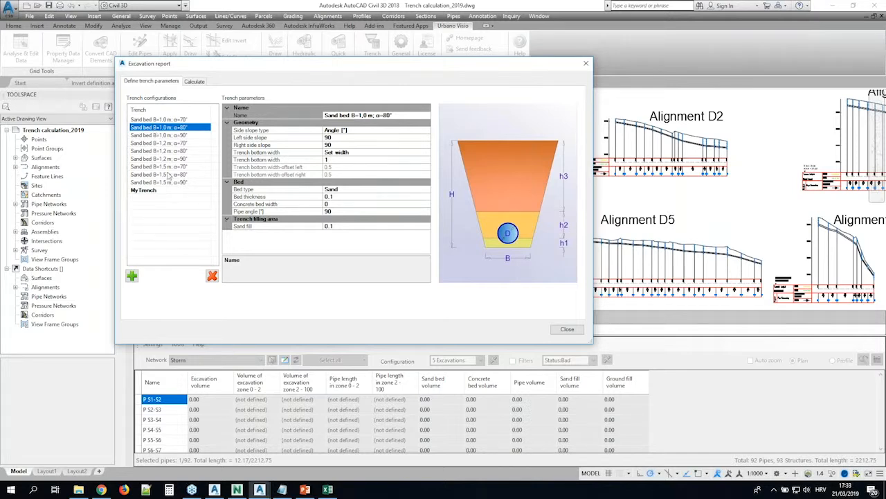
- Add a new trench configuration and name it Microtest
{"action": "left_click", "coordinate": [133, 278]}
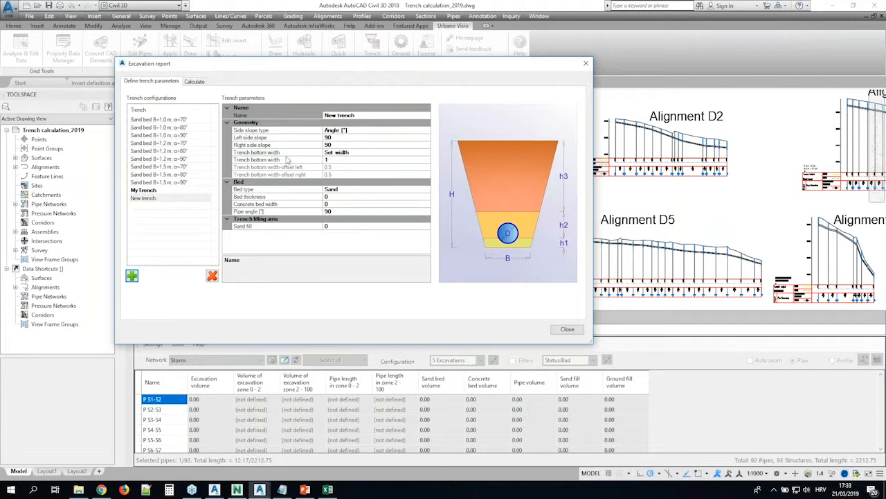
{"action": "left_click", "coordinate": [366, 116]}
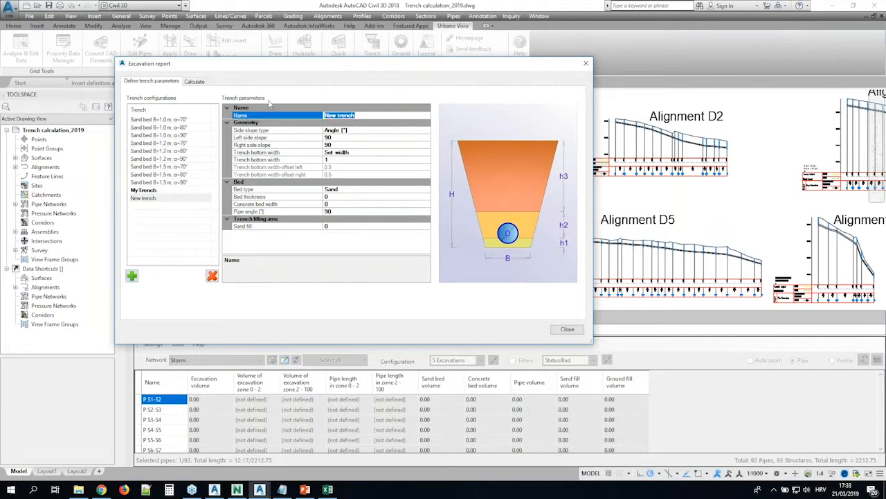
{"action": "type", "text": "Microtest"}
{"action": "left_click", "coordinate": [352, 131]}
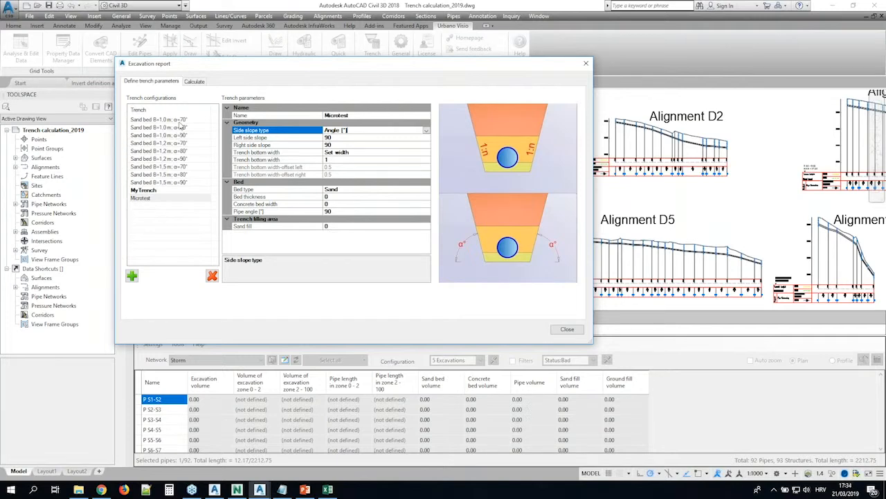
- Look through the parameters of the predefined sand bed trench configurations and return to the Microtest trench
{"action": "left_click", "coordinate": [179, 128]}
{"action": "left_click", "coordinate": [179, 135]}
{"action": "left_click", "coordinate": [175, 157]}
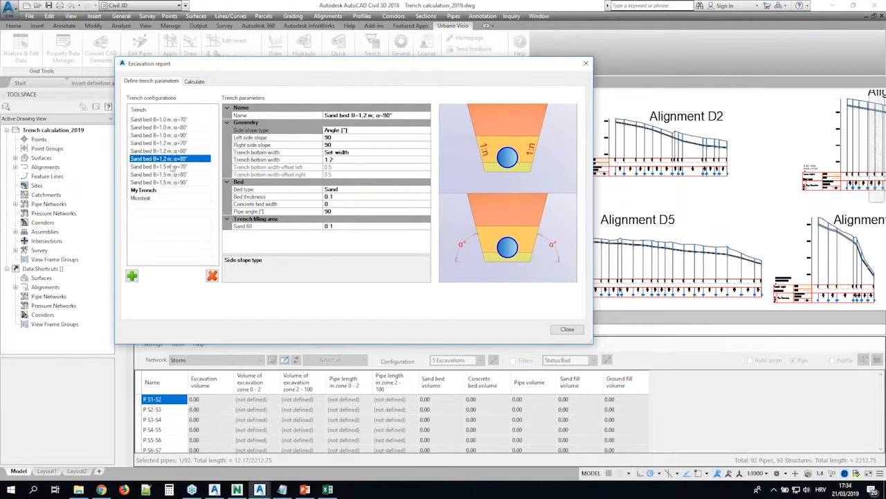
{"action": "left_click", "coordinate": [171, 174]}
{"action": "left_click", "coordinate": [168, 182]}
{"action": "left_click", "coordinate": [152, 198]}
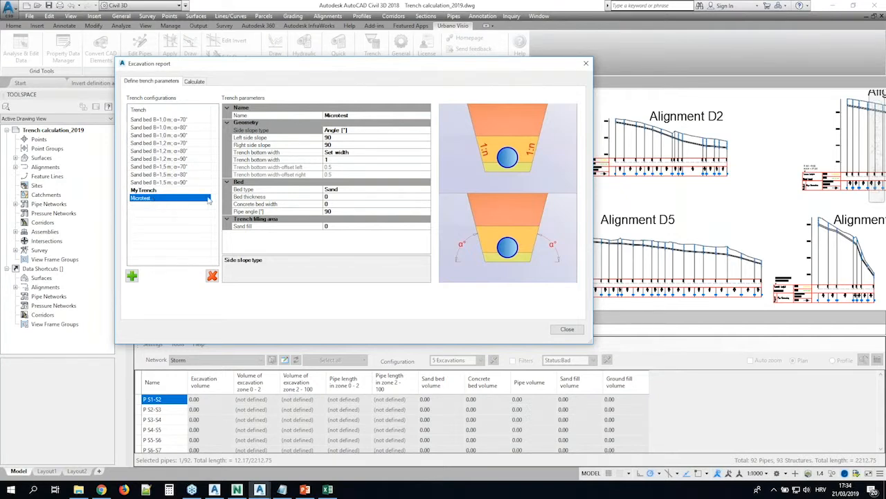
- Examine the side slope type options and the left side slope parameter of the Microtest trench
{"action": "left_click", "coordinate": [379, 130]}
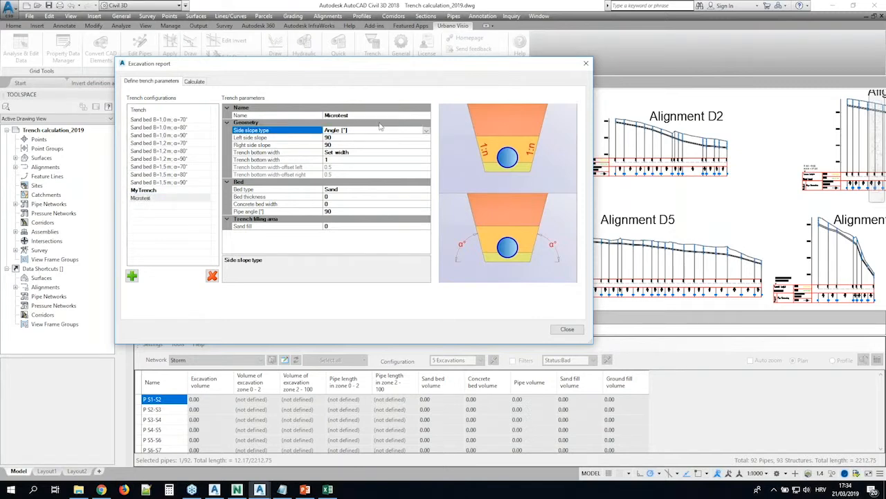
{"action": "left_click", "coordinate": [427, 131]}
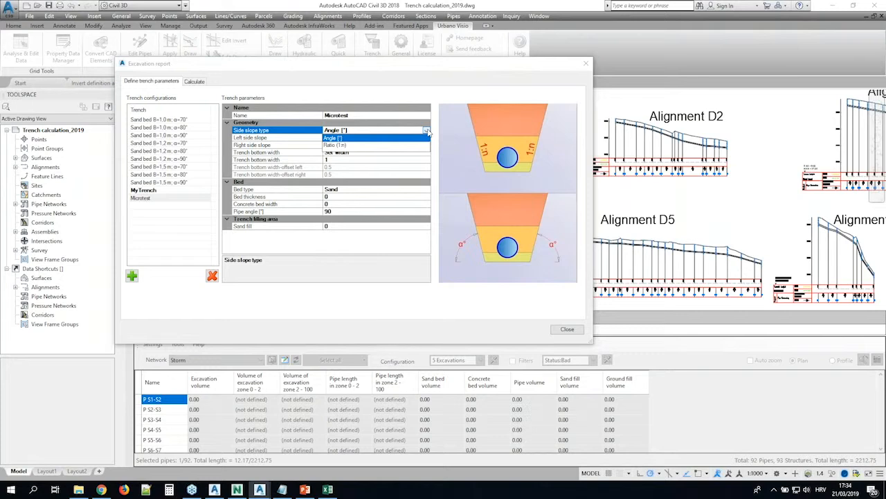
{"action": "left_click", "coordinate": [428, 132]}
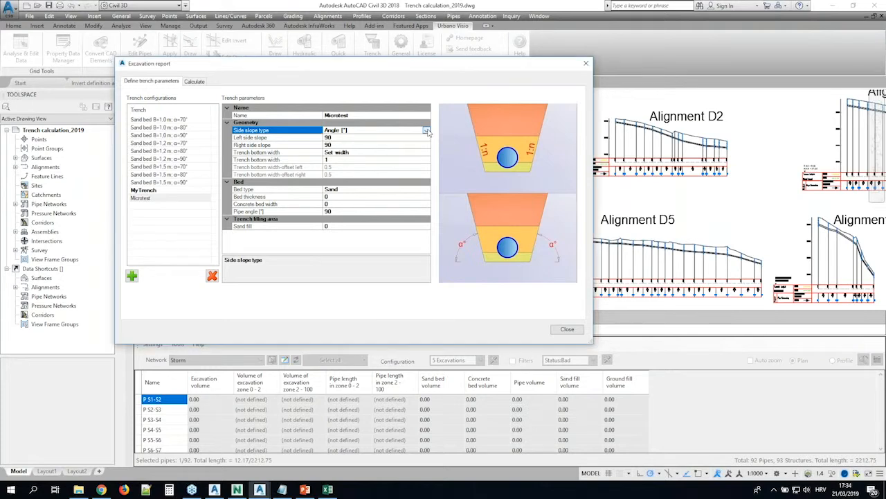
{"action": "left_click", "coordinate": [349, 138]}
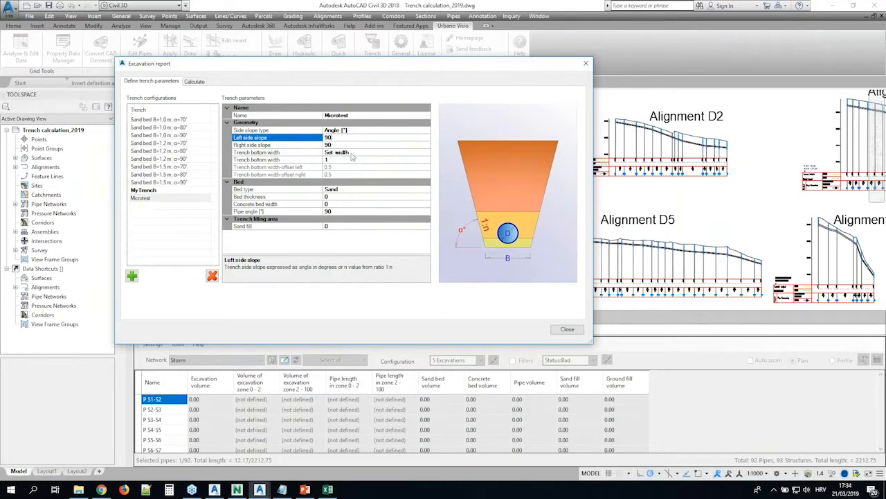
- Change the Microtest trench's bottom width method to Calculate trench width
{"action": "left_click", "coordinate": [351, 153]}
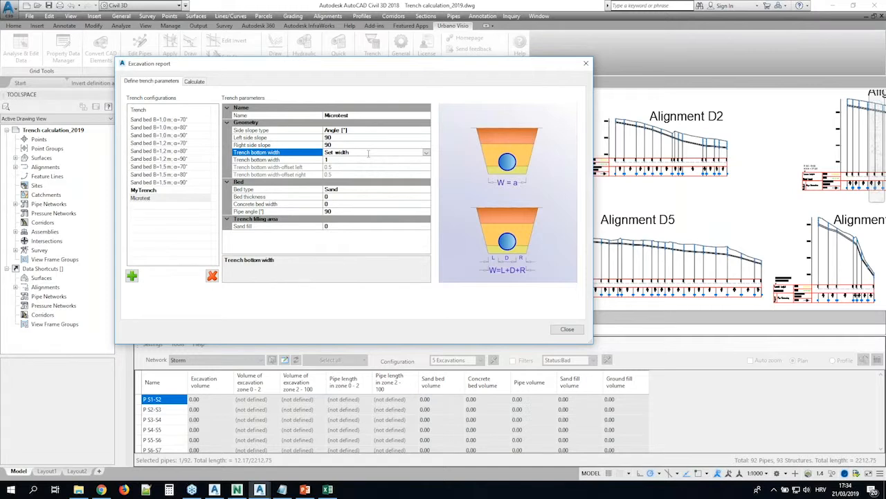
{"action": "left_click", "coordinate": [426, 153]}
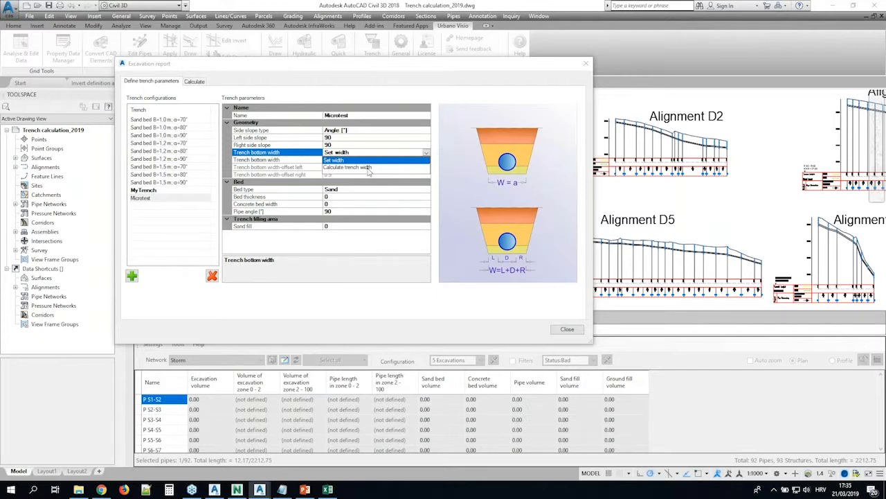
{"action": "left_click", "coordinate": [369, 168]}
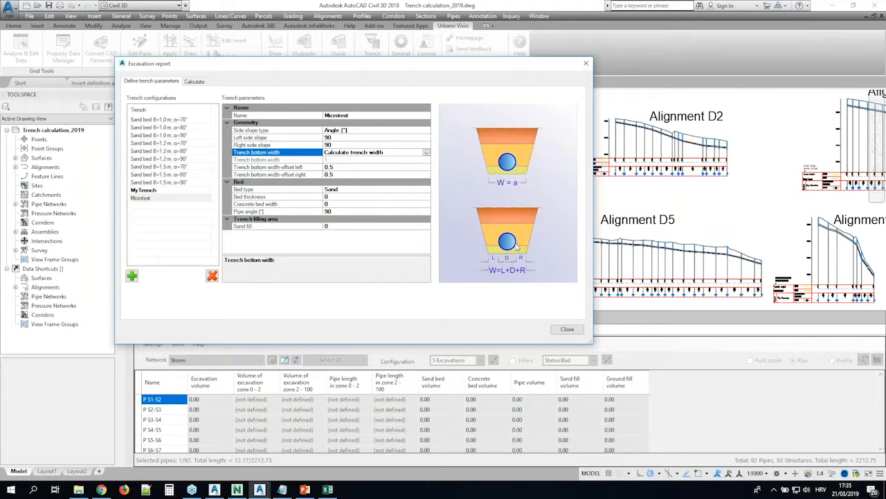
- Set the right trench bottom width offset of the Microtest trench to 0.75
{"action": "left_click", "coordinate": [350, 167]}
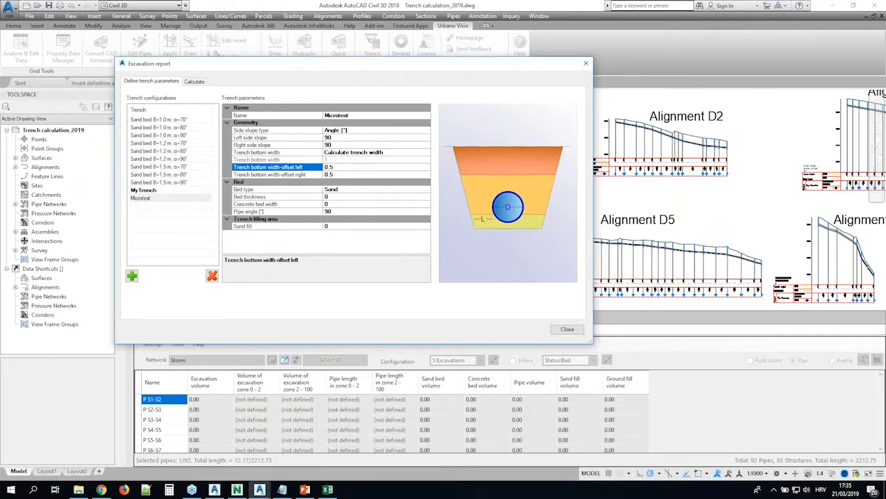
{"action": "left_click", "coordinate": [348, 175]}
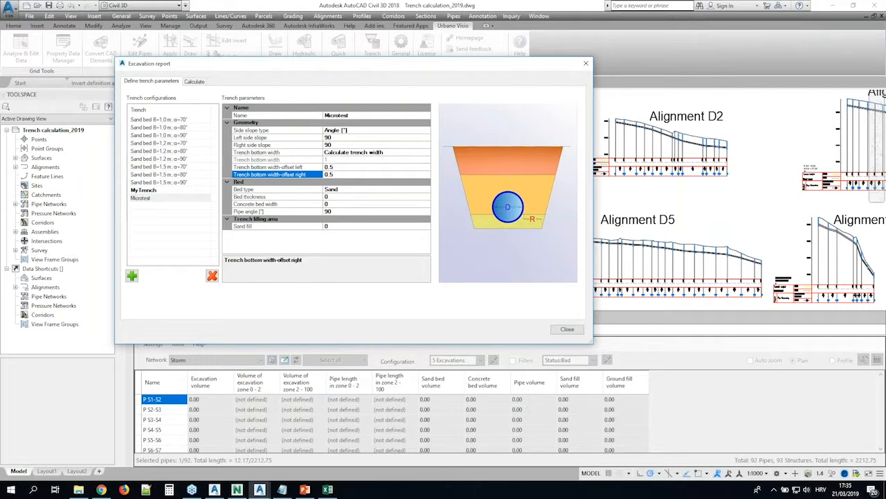
{"action": "type", "text": "7"}
{"action": "left_click", "coordinate": [342, 161]}
{"action": "left_click", "coordinate": [344, 167]}
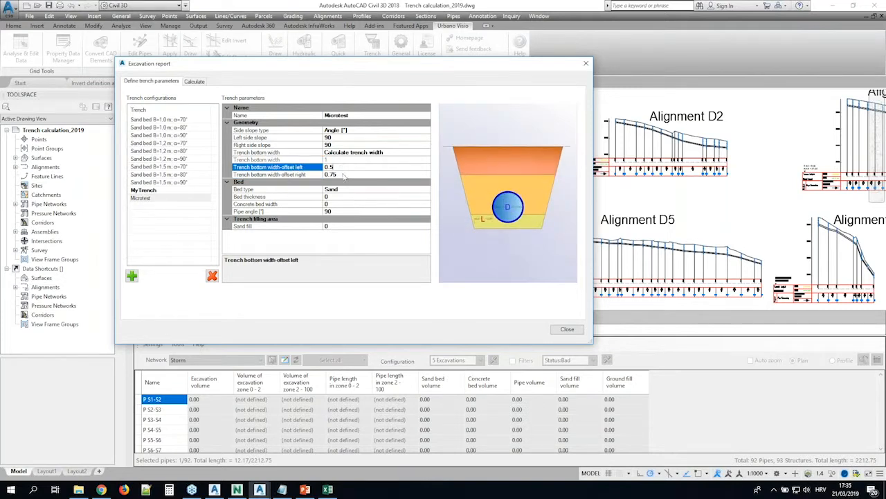
- Use Sand as the Microtest trench's bed type and set the bed thickness to 0.1
{"action": "left_click", "coordinate": [332, 174]}
{"action": "left_click", "coordinate": [351, 191]}
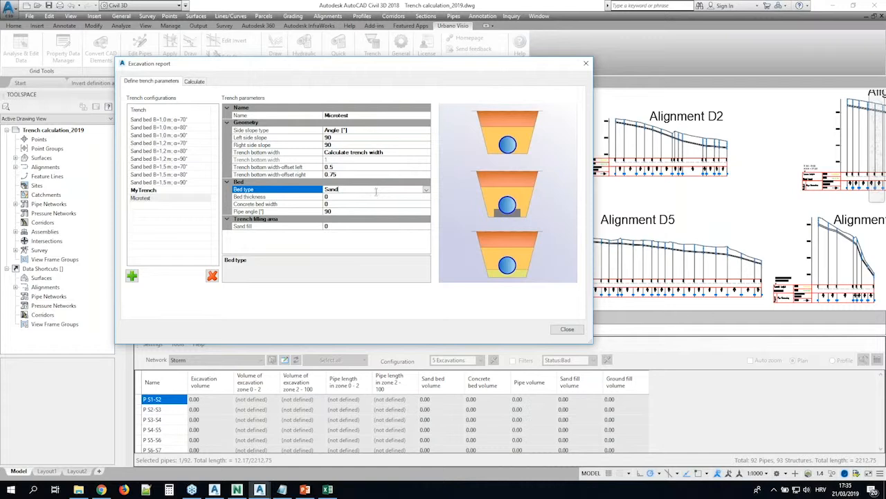
{"action": "left_click", "coordinate": [426, 189]}
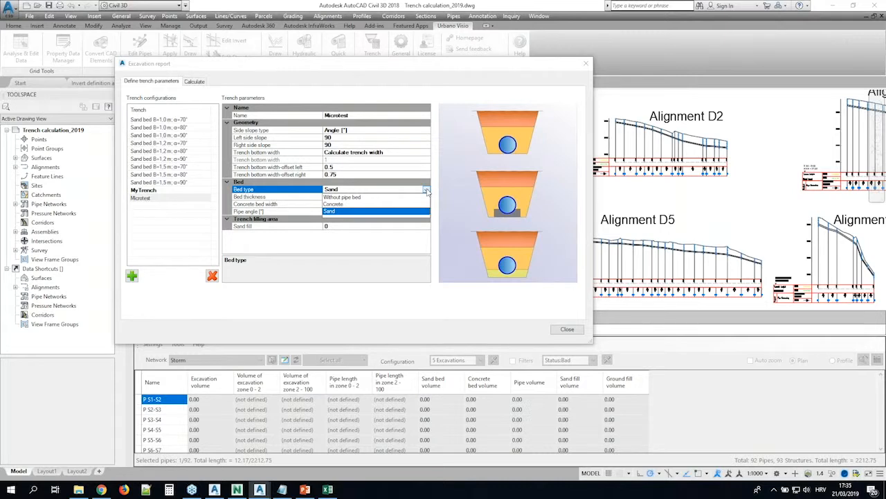
{"action": "left_click", "coordinate": [345, 211]}
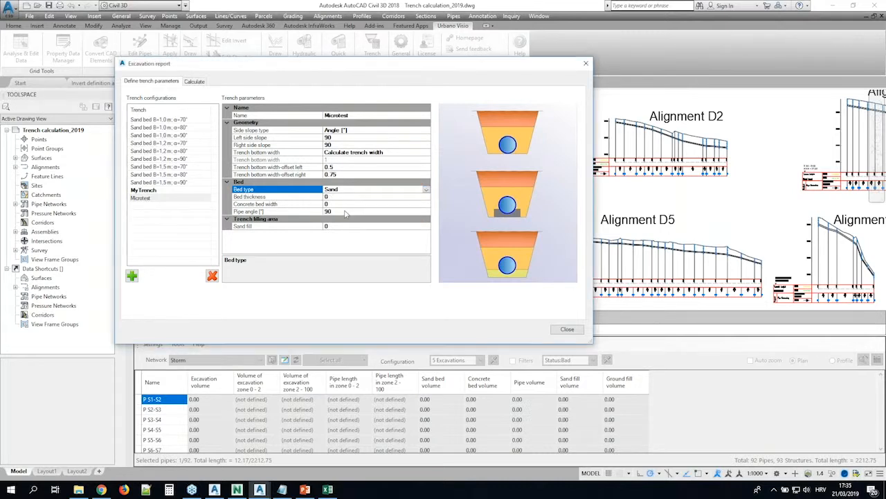
{"action": "left_click", "coordinate": [338, 197]}
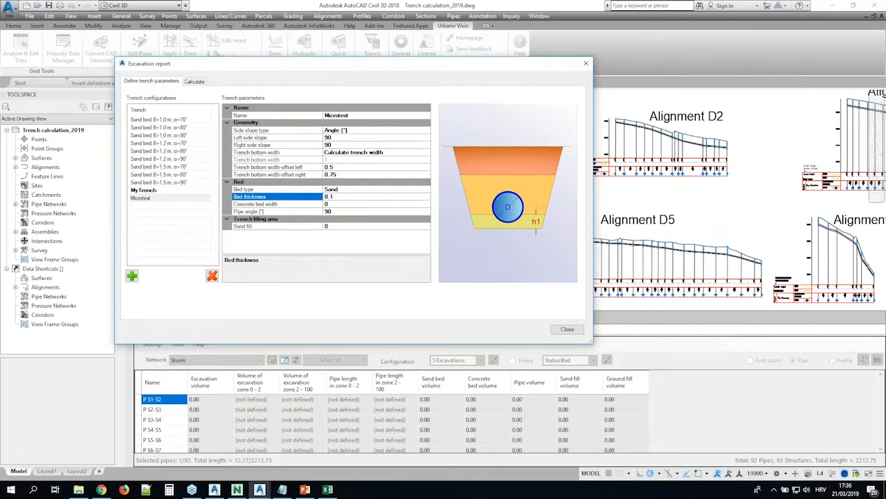
- Set the pipe angle of the Microtest trench's bed to 180 degrees
{"action": "left_click", "coordinate": [342, 211]}
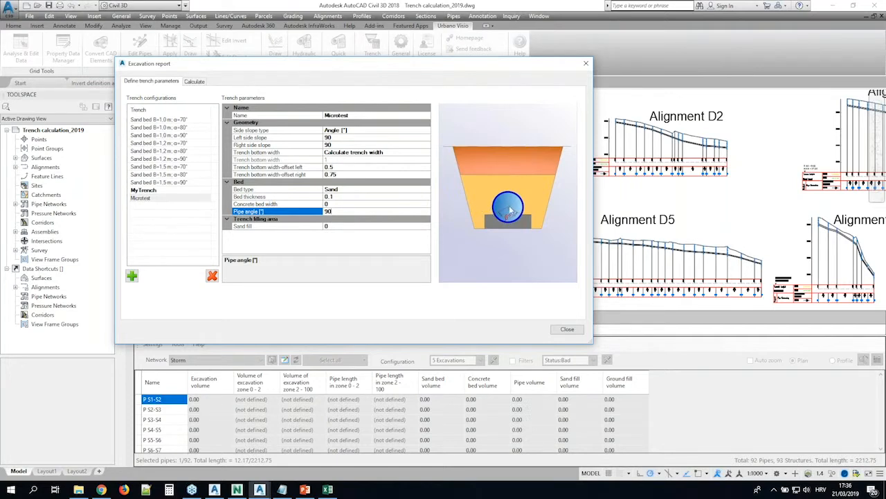
{"action": "left_click_drag", "start_coordinate": [349, 211], "coordinate": [268, 213]}
{"action": "type", "text": "180"}
{"action": "key", "text": "BackSpace"}
{"action": "key", "text": "BackSpace"}
{"action": "key", "text": "BackSpace"}
{"action": "type", "text": "0"}
{"action": "key", "text": "BackSpace"}
{"action": "type", "text": "360"}
{"action": "key", "text": "BackSpace"}
{"action": "key", "text": "BackSpace"}
{"action": "key", "text": "BackSpace"}
{"action": "type", "text": "09"}
{"action": "key", "text": "BackSpace"}
{"action": "type", "text": "18"}
- Set the Microtest trench's sand fill to 0.1 and check its concrete bed width parameter
{"action": "left_click", "coordinate": [343, 225]}
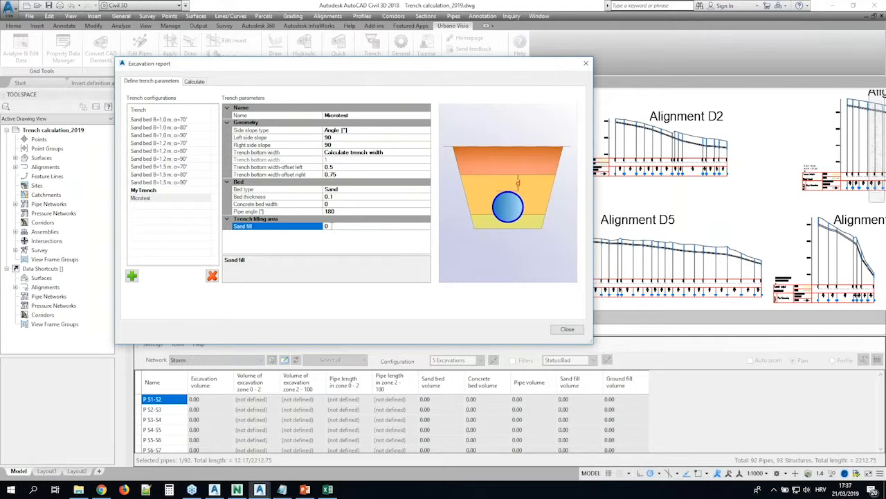
{"action": "type", "text": ".1"}
{"action": "left_click", "coordinate": [383, 205]}
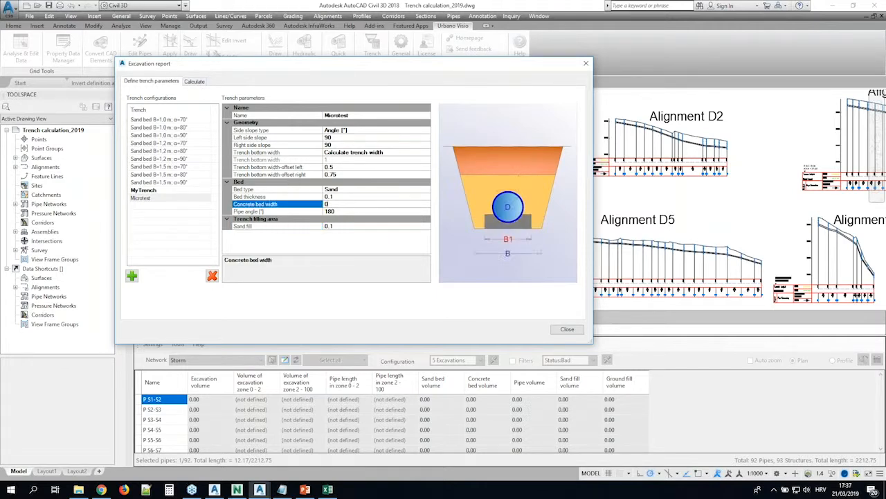
{"action": "left_click", "coordinate": [159, 199]}
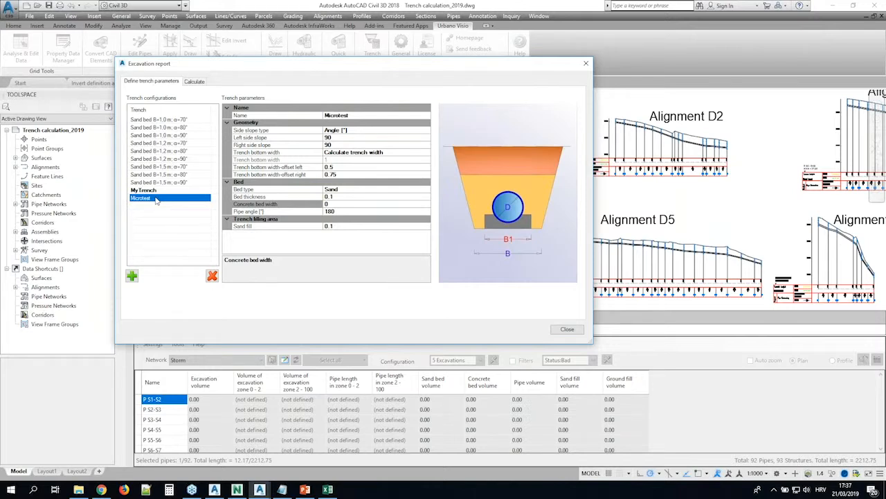
- Assign the Microtest trench configuration to the excavation calculation of the Storm network
{"action": "left_click", "coordinate": [198, 82]}
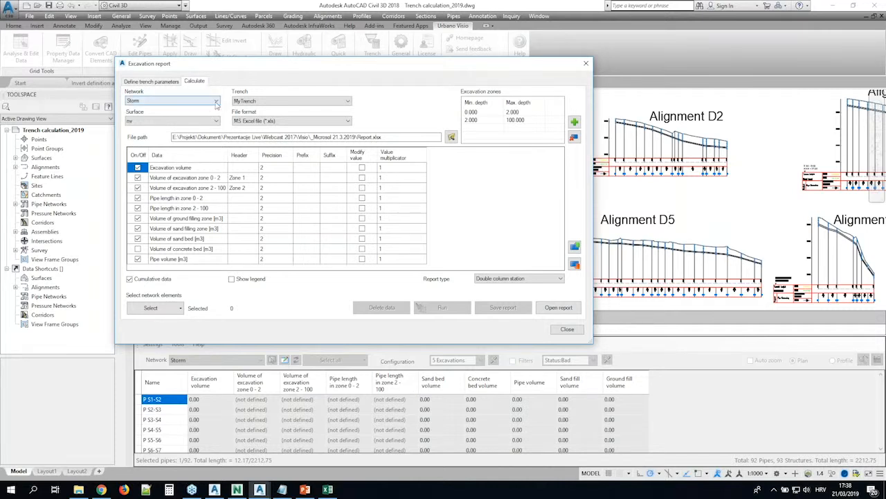
{"action": "left_click", "coordinate": [216, 102]}
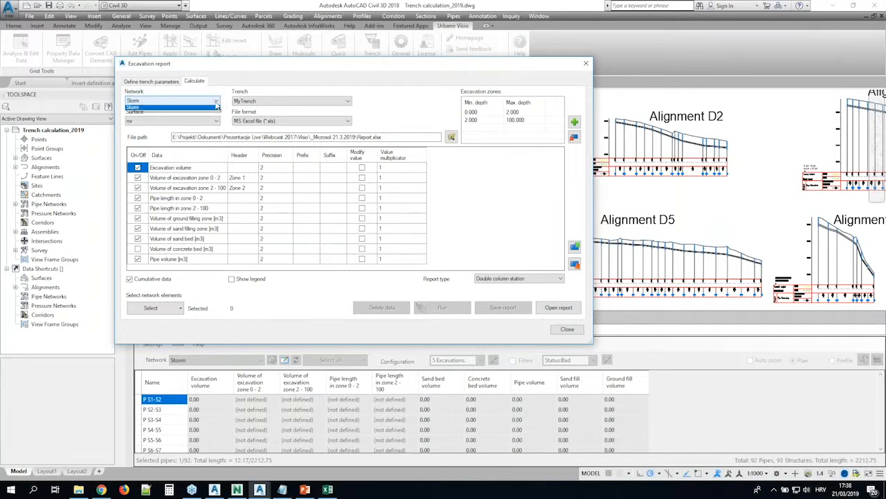
{"action": "left_click", "coordinate": [262, 101]}
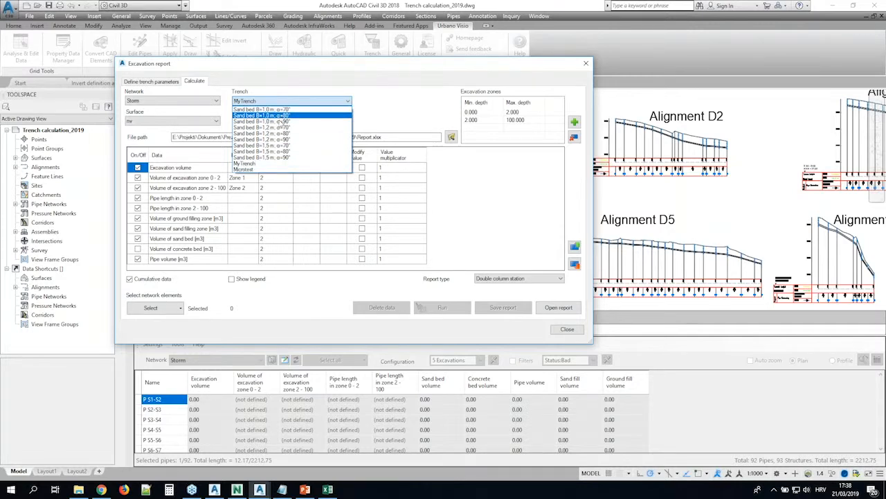
{"action": "left_click", "coordinate": [247, 170]}
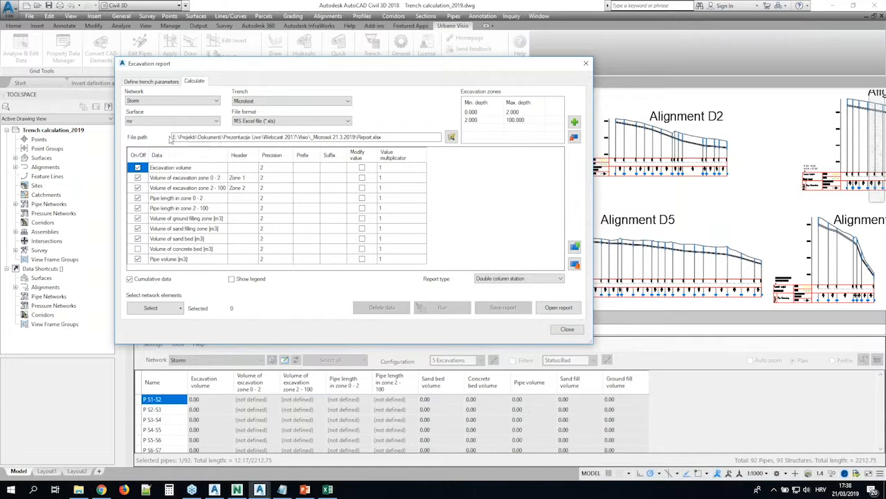
- Check the surface options and report file path, and use MS Excel file (*.xls) as the report format
{"action": "left_click", "coordinate": [217, 122]}
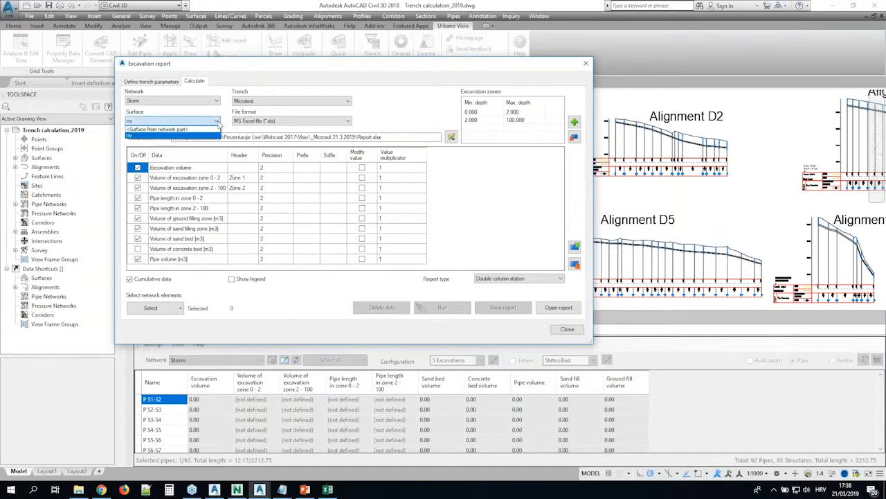
{"action": "left_click", "coordinate": [216, 122]}
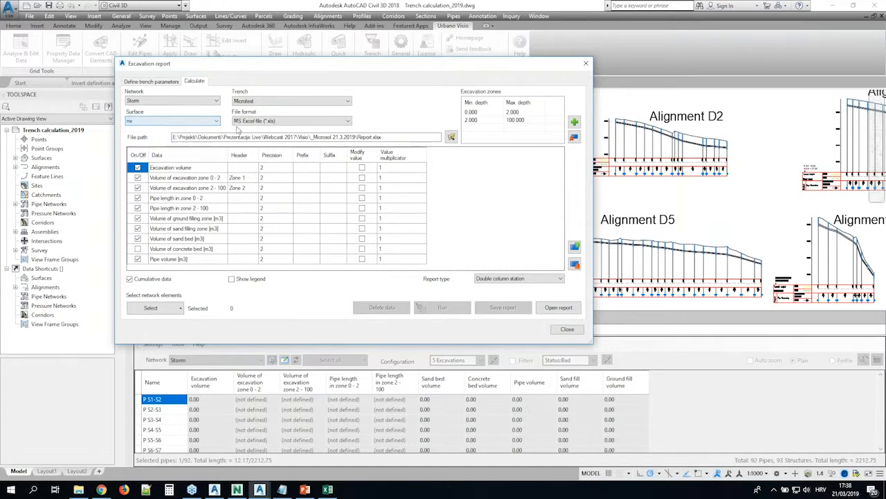
{"action": "left_click", "coordinate": [342, 122]}
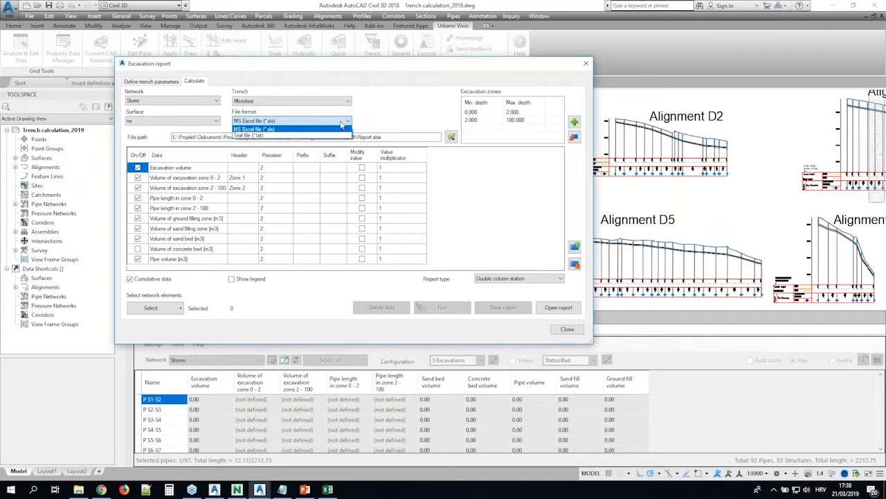
{"action": "left_click", "coordinate": [276, 129]}
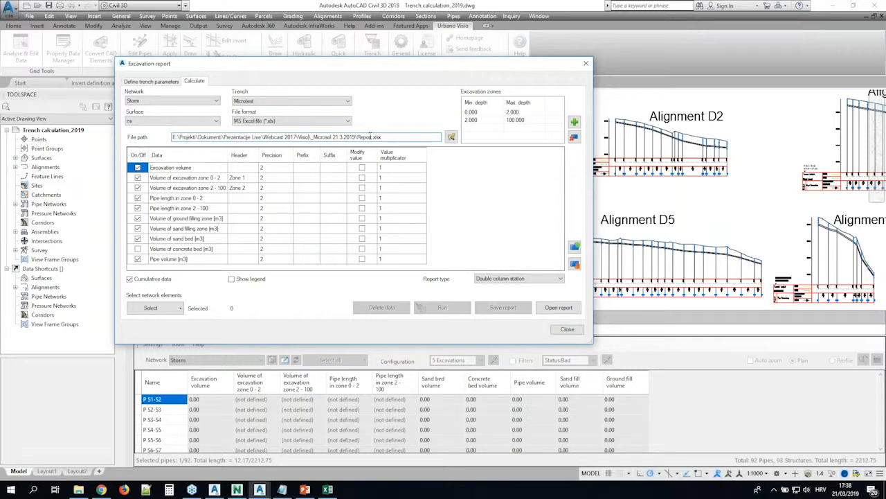
{"action": "left_click_drag", "start_coordinate": [383, 136], "coordinate": [269, 137]}
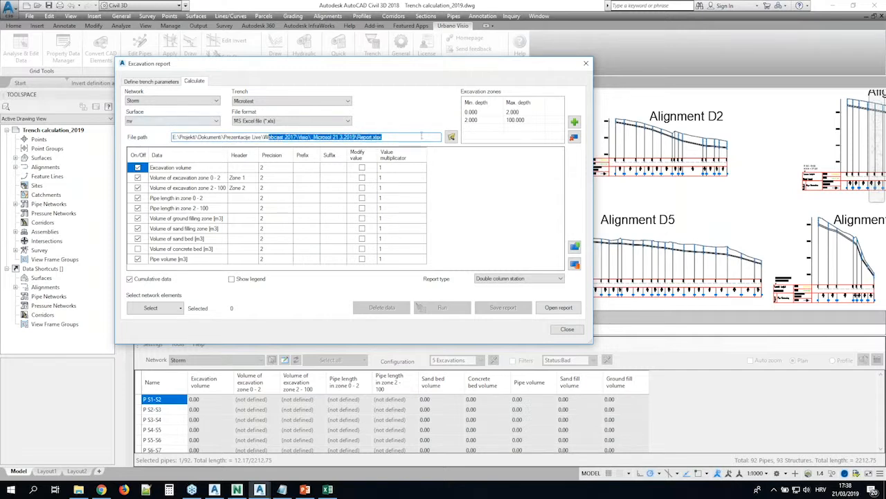
{"action": "left_click", "coordinate": [462, 169]}
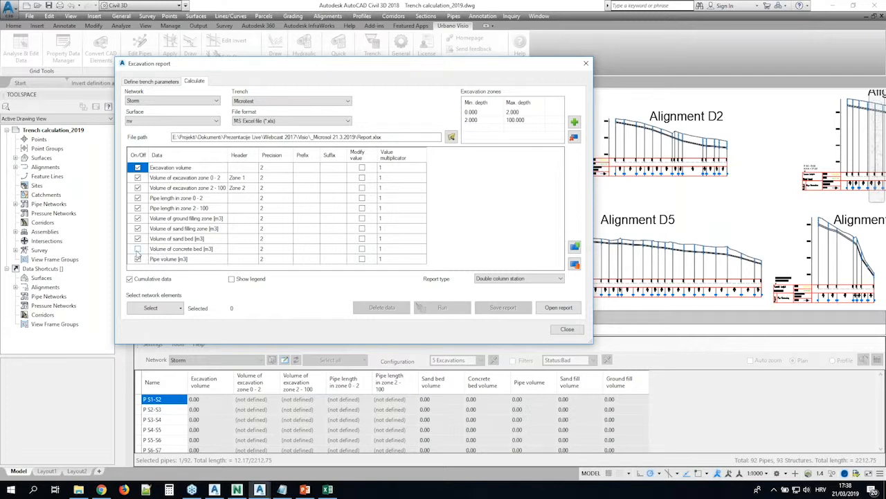
- Examine the concrete bed volume option and the Zone 1 and Zone 2 headers in the report data
{"action": "left_click", "coordinate": [137, 248]}
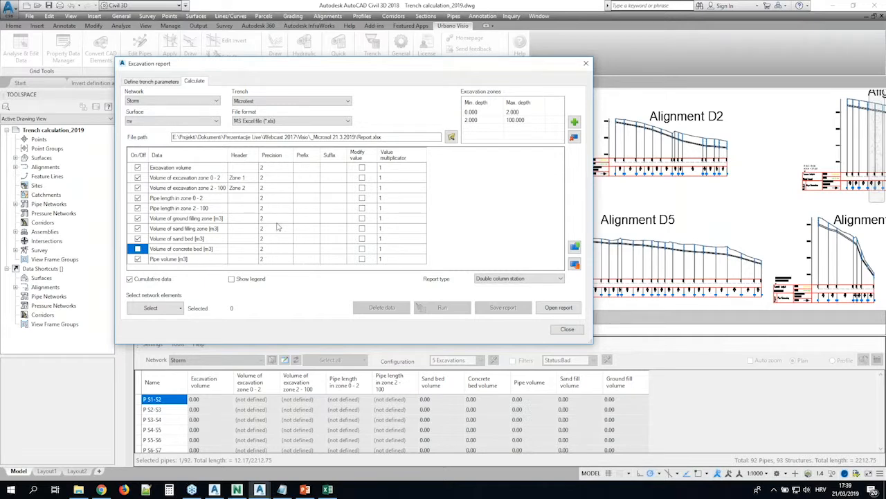
{"action": "left_click", "coordinate": [247, 179]}
{"action": "left_click", "coordinate": [251, 187]}
{"action": "left_click", "coordinate": [250, 179]}
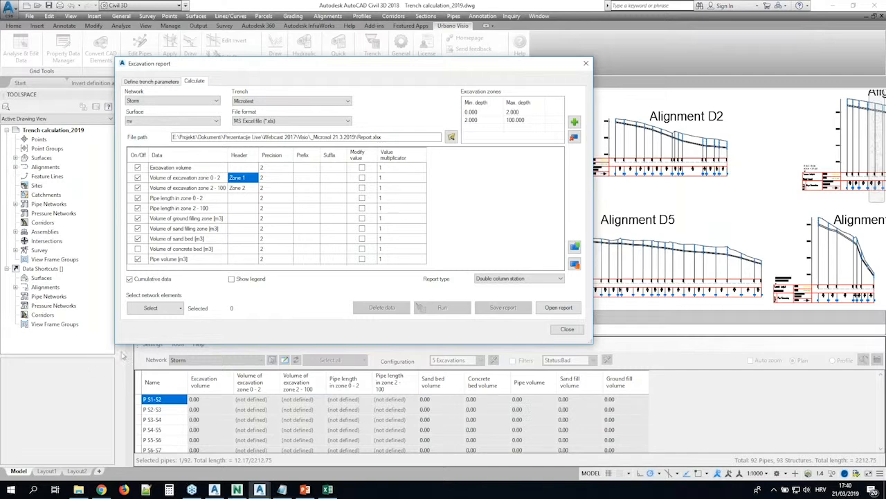
- Select the network elements by the Alignment D1 profile view and run the excavation calculation for them
{"action": "left_click", "coordinate": [180, 309]}
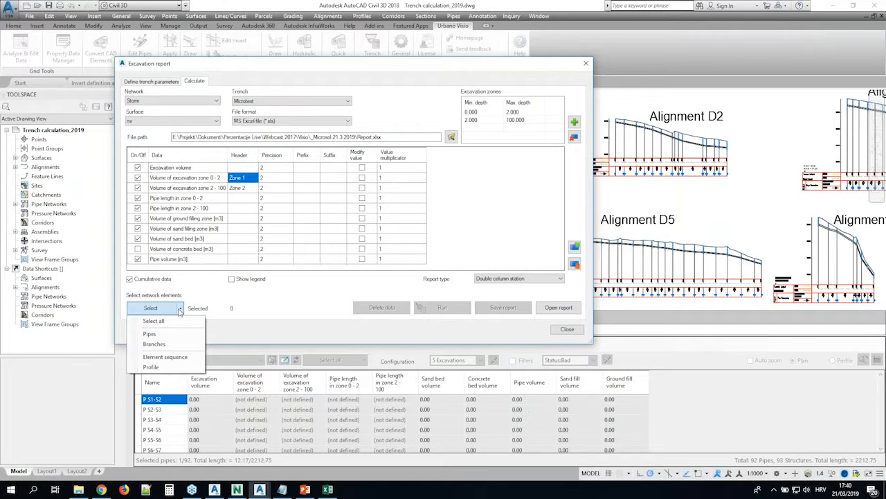
{"action": "left_click", "coordinate": [165, 368]}
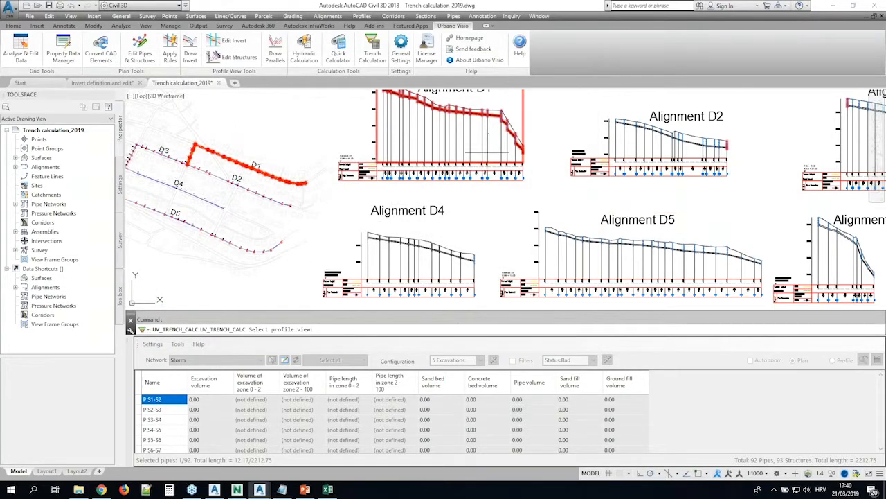
{"action": "middle_click_drag", "start_coordinate": [483, 148], "coordinate": [474, 225]}
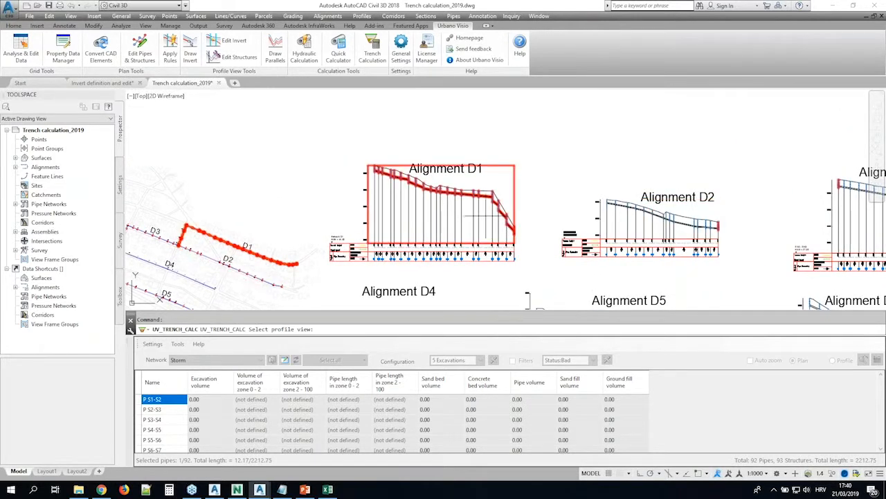
{"action": "left_click", "coordinate": [446, 216]}
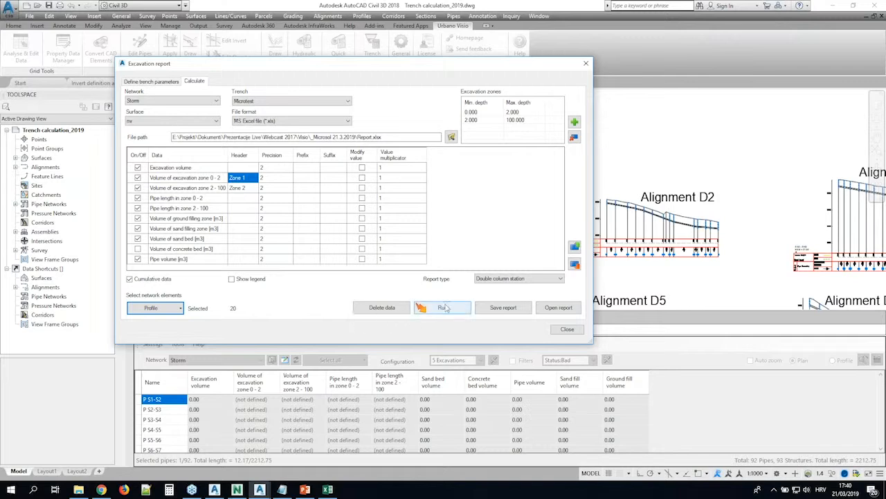
{"action": "left_click", "coordinate": [443, 310]}
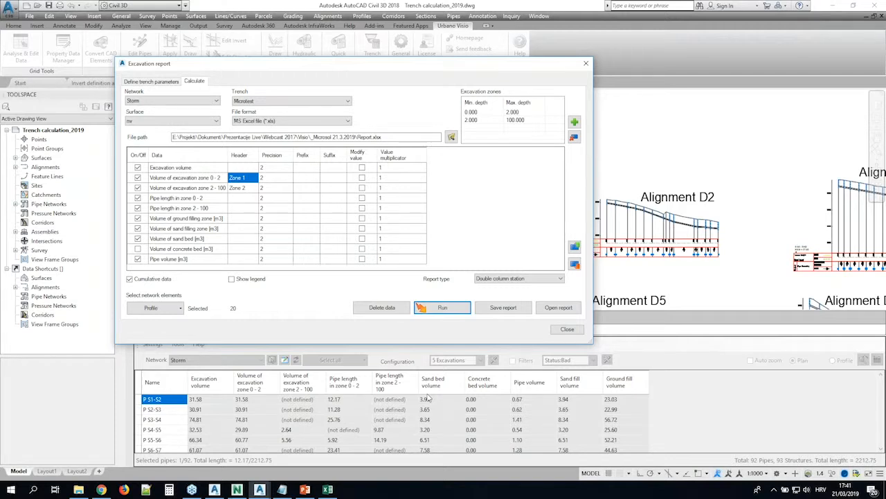
- Save the excavation report to Report.xlsx without appending to the existing file, and open it in Excel
{"action": "left_click", "coordinate": [503, 307]}
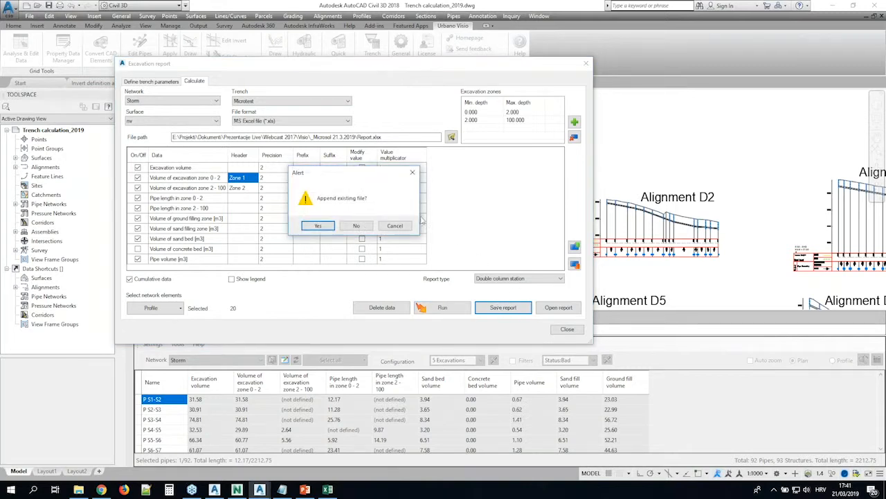
{"action": "left_click", "coordinate": [356, 226]}
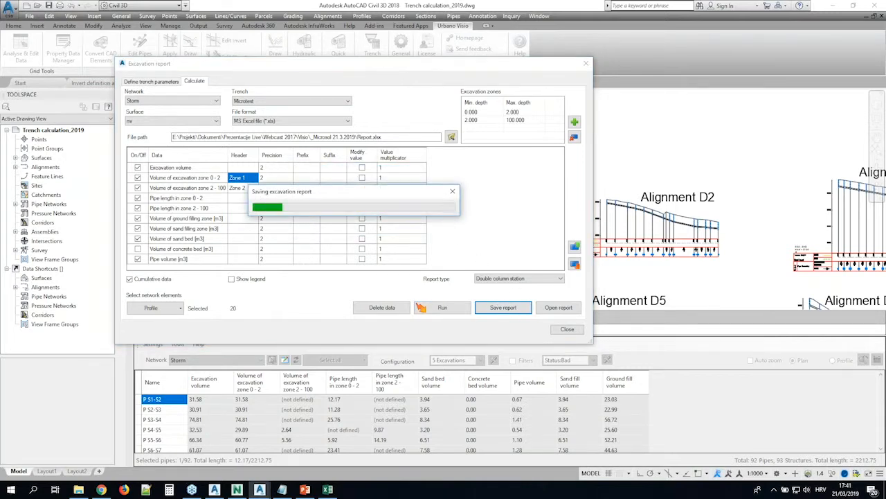
{"action": "left_click", "coordinate": [558, 307]}
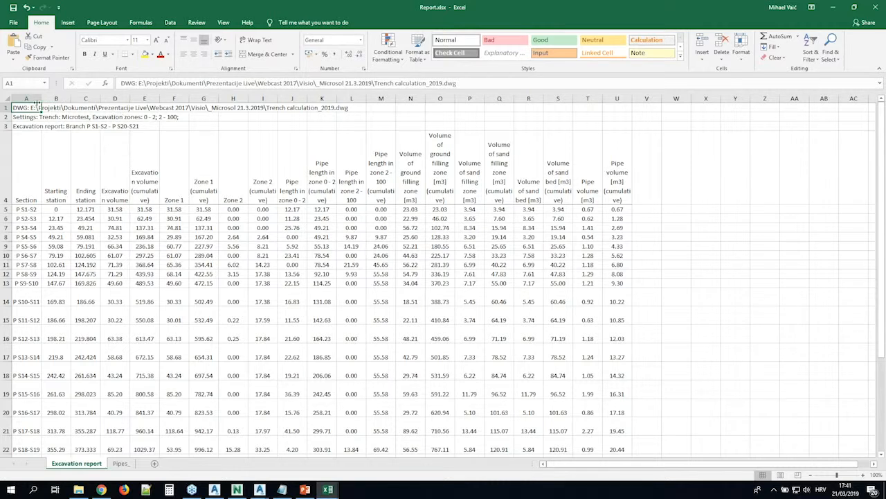
- Examine the section names and the starting and ending stations of the first pipes in the excavation report
{"action": "left_click", "coordinate": [32, 209]}
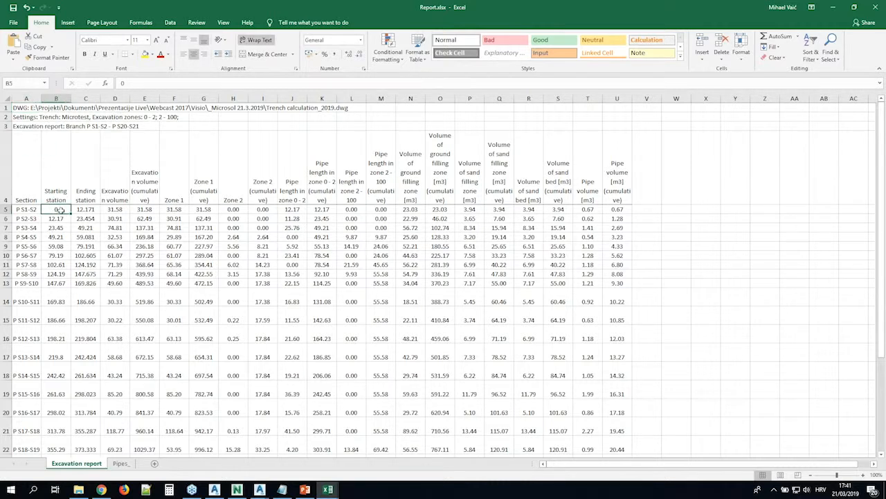
{"action": "left_click", "coordinate": [32, 218]}
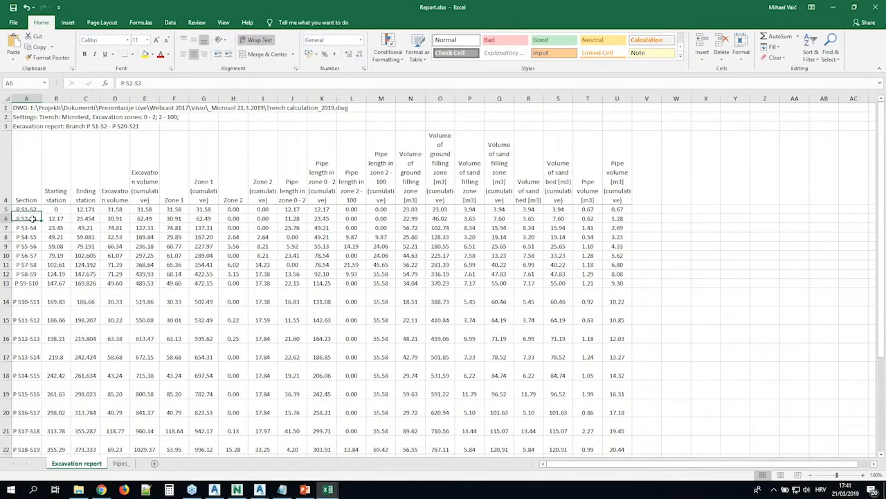
{"action": "left_click", "coordinate": [31, 209]}
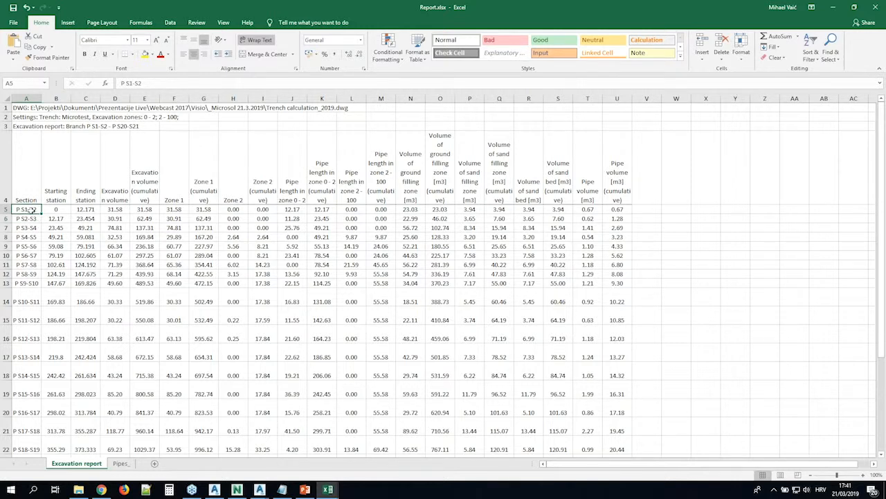
{"action": "left_click", "coordinate": [32, 217]}
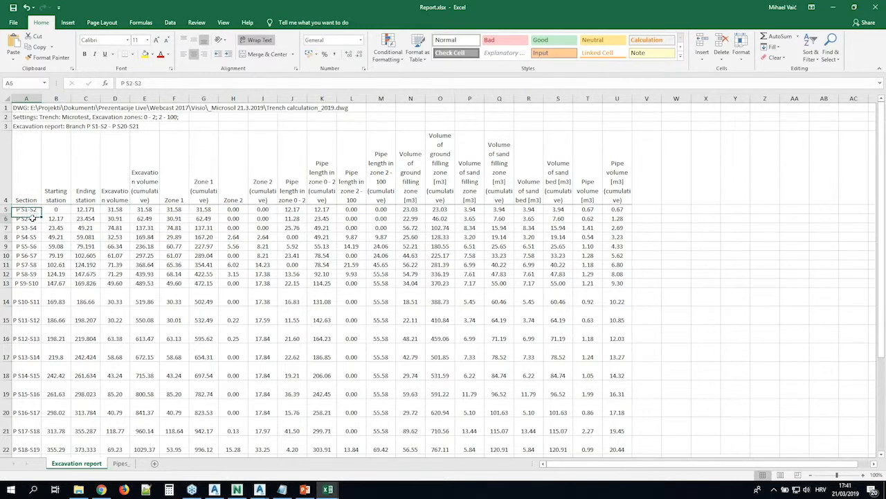
{"action": "left_click", "coordinate": [36, 230]}
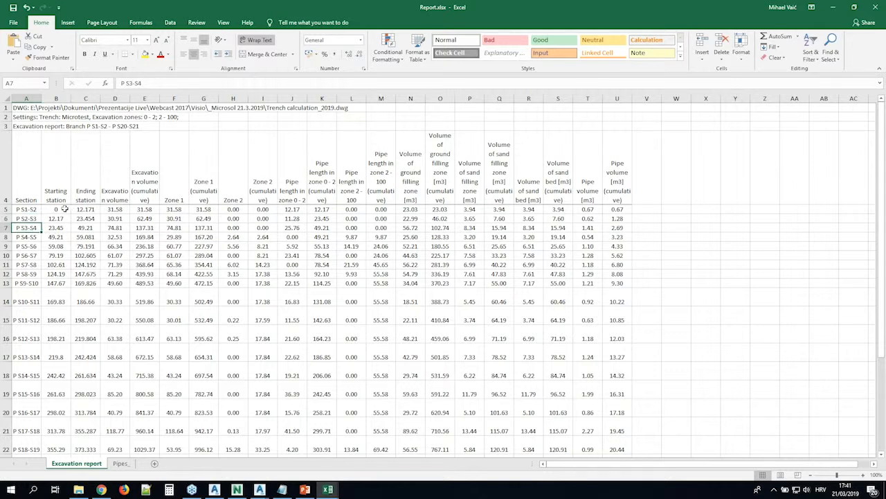
{"action": "left_click_drag", "start_coordinate": [64, 208], "coordinate": [84, 209]}
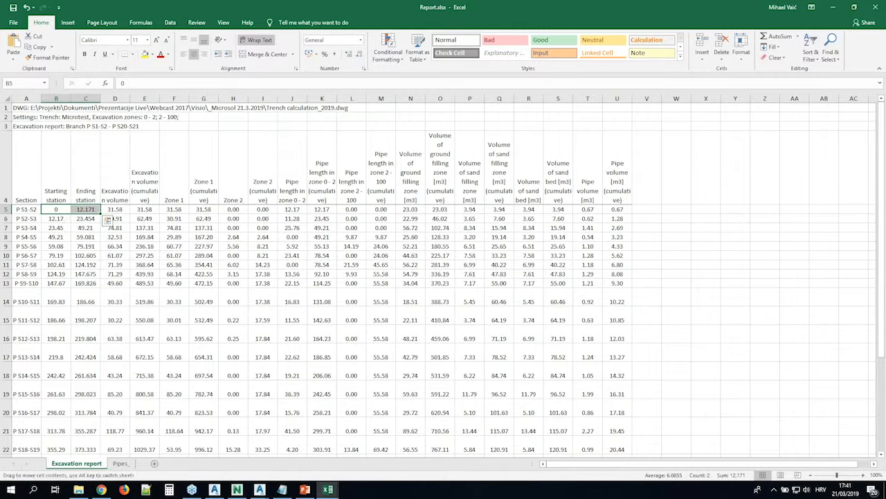
{"action": "left_click_drag", "start_coordinate": [52, 218], "coordinate": [85, 218]}
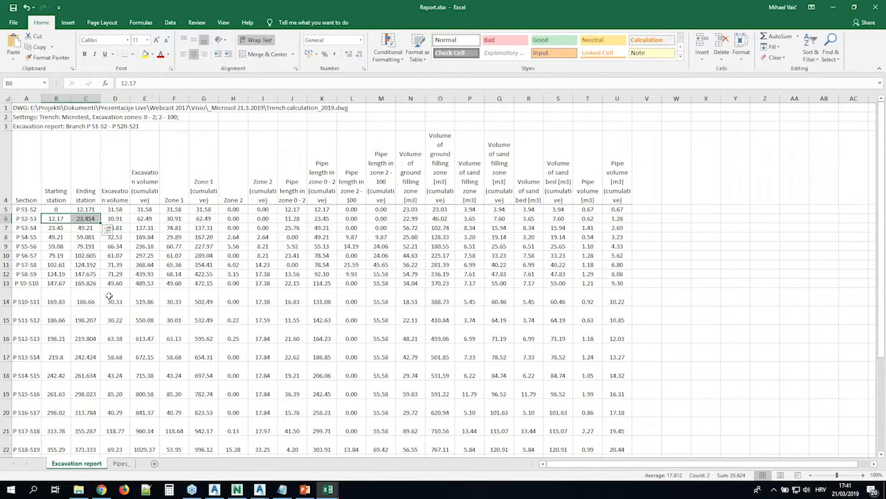
- Examine the excavation volumes and the cumulative excavation volumes of the first pipe sections in the report
{"action": "left_click", "coordinate": [120, 209]}
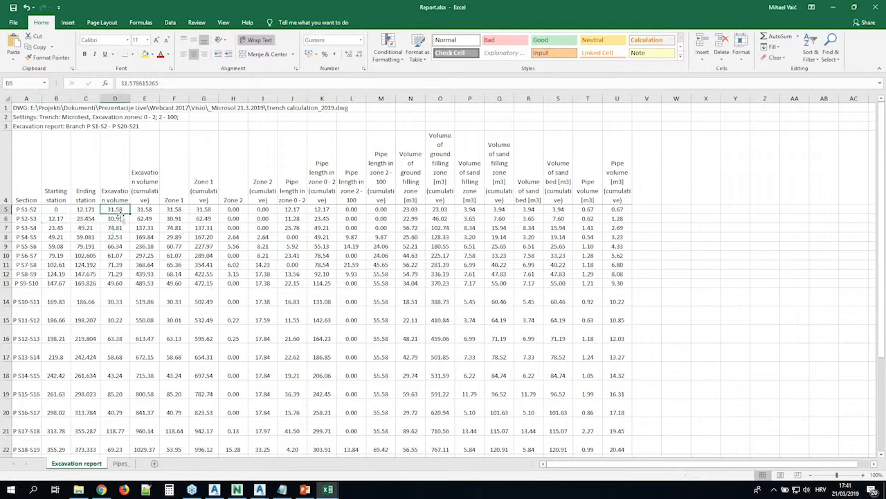
{"action": "left_click", "coordinate": [121, 217]}
{"action": "left_click", "coordinate": [121, 227]}
{"action": "left_click", "coordinate": [120, 236]}
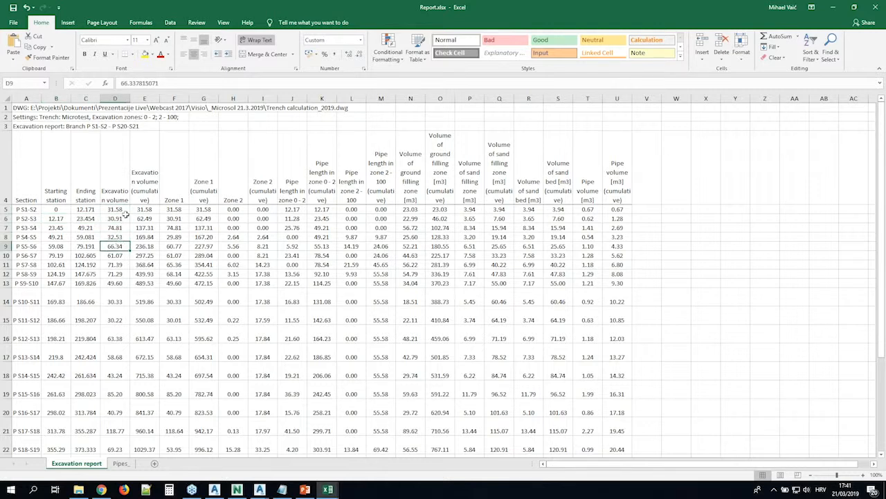
{"action": "left_click", "coordinate": [144, 211]}
{"action": "left_click_drag", "start_coordinate": [147, 218], "coordinate": [146, 282]}
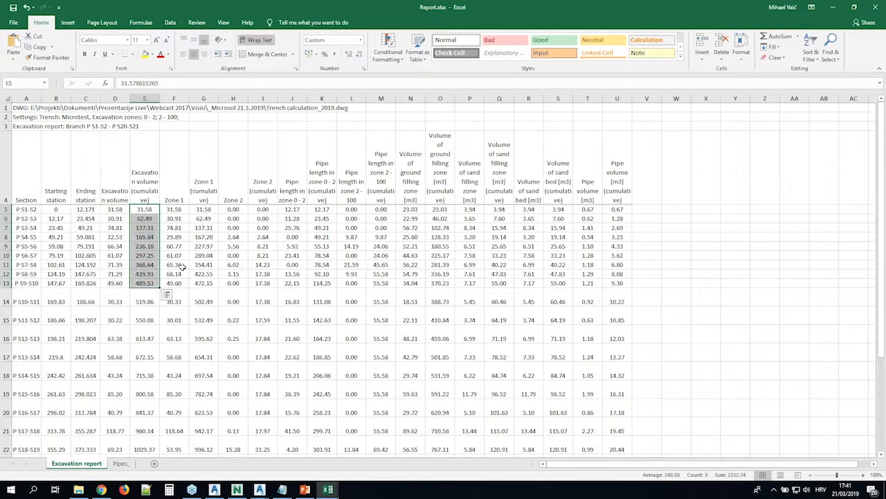
- Examine the Zone 1 and Zone 2 volumes, particularly for section P S4-S5, and the filling, sand bed and pipe volume columns
{"action": "left_click_drag", "start_coordinate": [173, 209], "coordinate": [269, 303]}
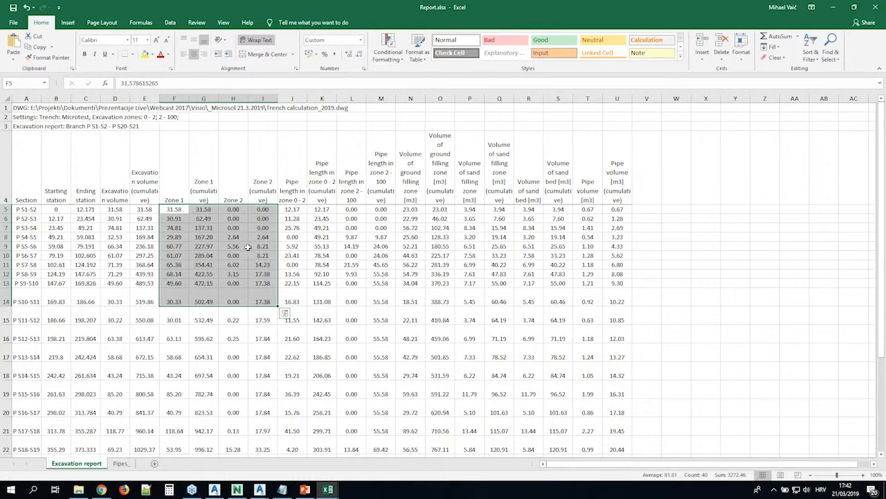
{"action": "left_click_drag", "start_coordinate": [266, 237], "coordinate": [168, 251]}
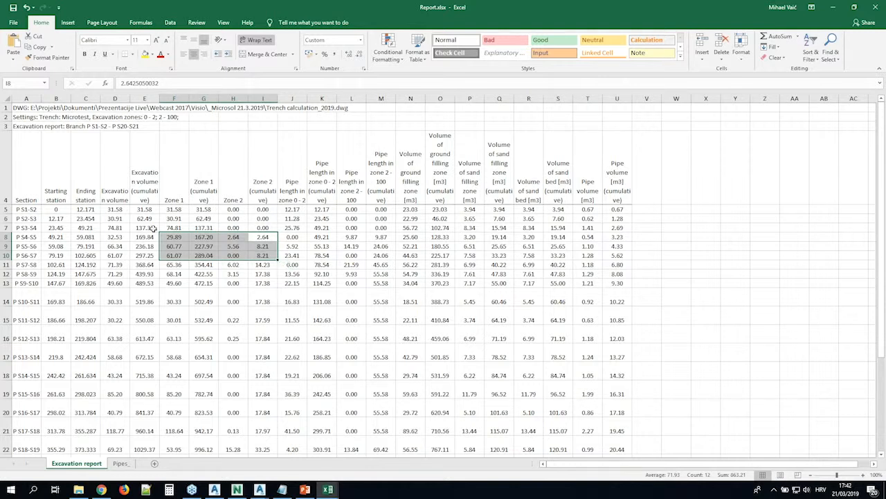
{"action": "left_click", "coordinate": [117, 236]}
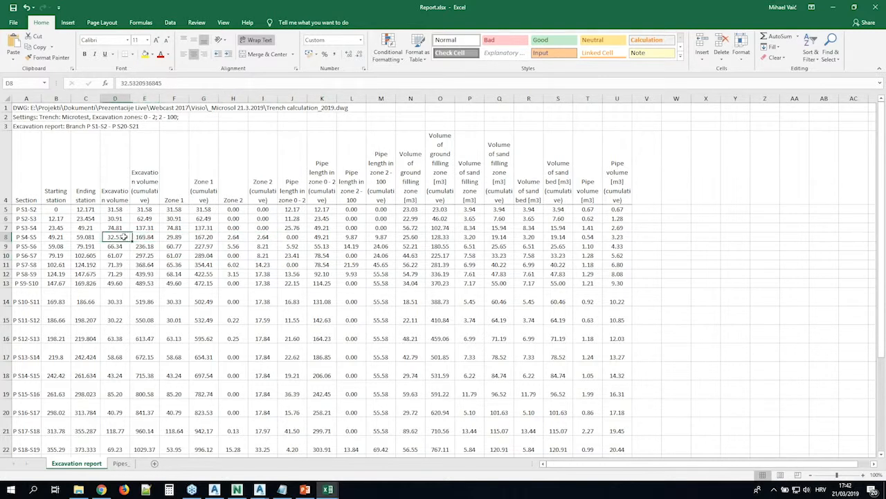
{"action": "left_click", "coordinate": [174, 237]}
{"action": "left_click", "coordinate": [234, 237]}
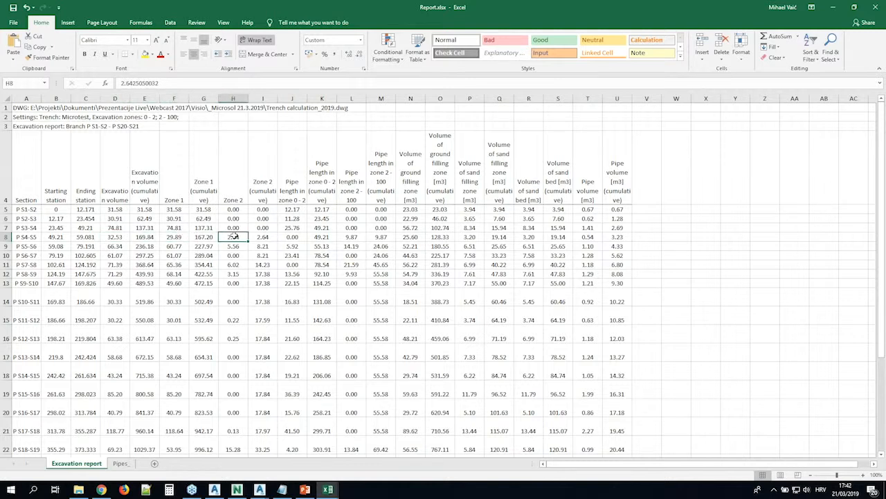
{"action": "left_click_drag", "start_coordinate": [303, 228], "coordinate": [552, 241]}
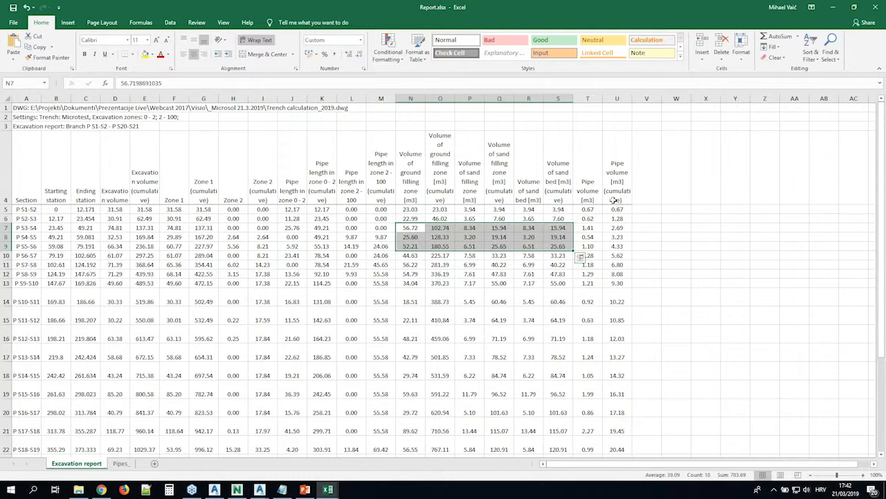
{"action": "left_click", "coordinate": [590, 218]}
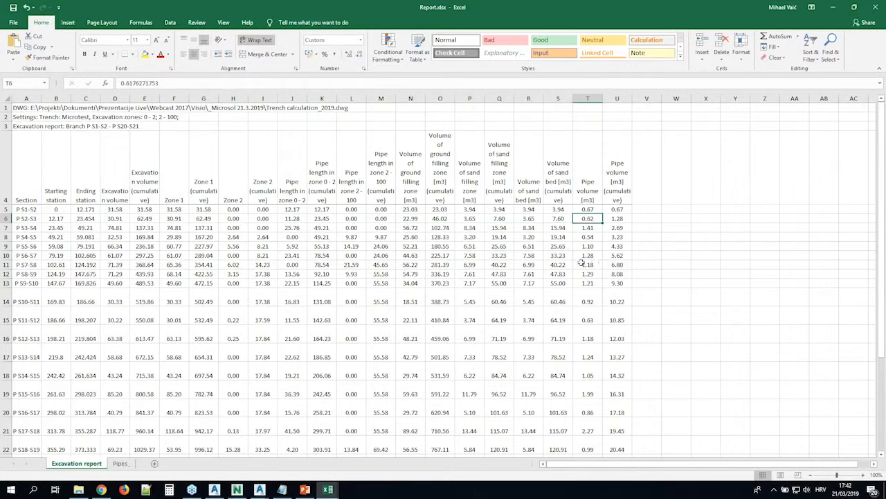
- Compare the branch's summed excavation and Zone 1 volumes with the summary table for all branches at the report's end
{"action": "scroll", "coordinate": [393, 251], "scroll_direction": "down", "scroll_amount": 3}
{"action": "scroll", "coordinate": [392, 250], "scroll_direction": "up", "scroll_amount": 3}
{"action": "scroll", "coordinate": [310, 260], "scroll_direction": "down", "scroll_amount": 1}
{"action": "scroll", "coordinate": [310, 260], "scroll_direction": "down", "scroll_amount": 4}
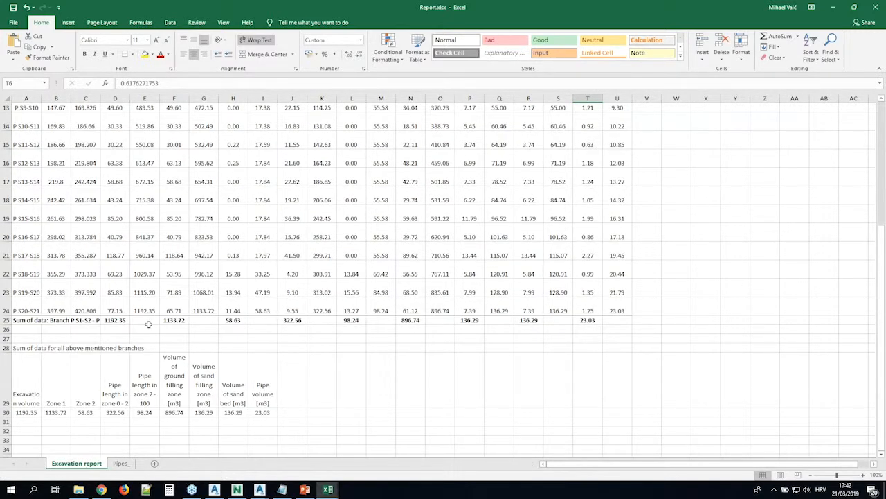
{"action": "left_click_drag", "start_coordinate": [26, 412], "coordinate": [256, 387]}
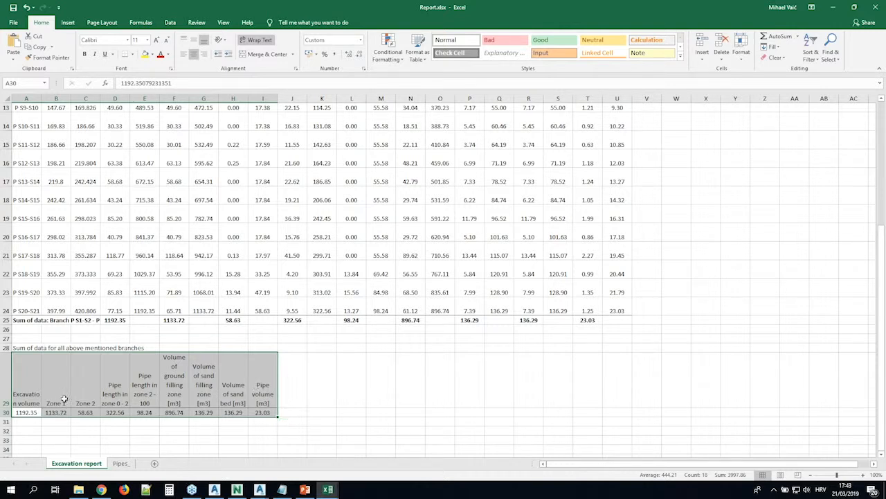
{"action": "left_click", "coordinate": [32, 411]}
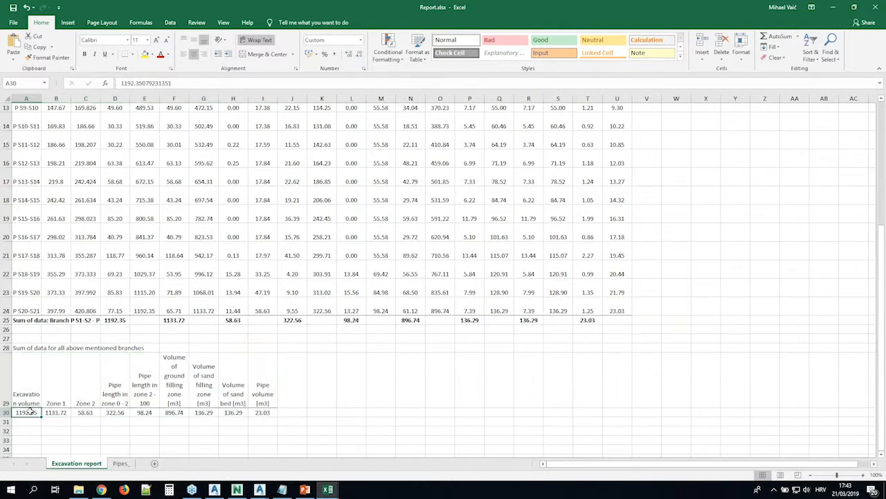
{"action": "left_click", "coordinate": [115, 320]}
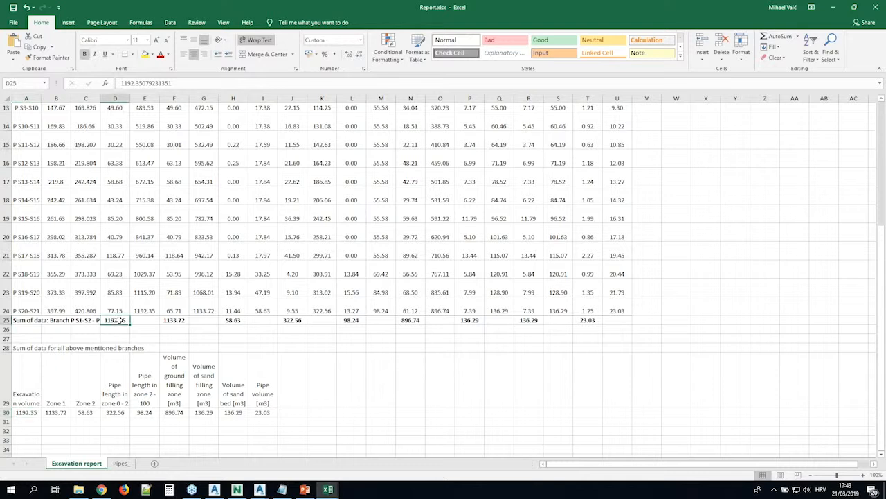
{"action": "left_click", "coordinate": [68, 412]}
{"action": "left_click", "coordinate": [184, 321]}
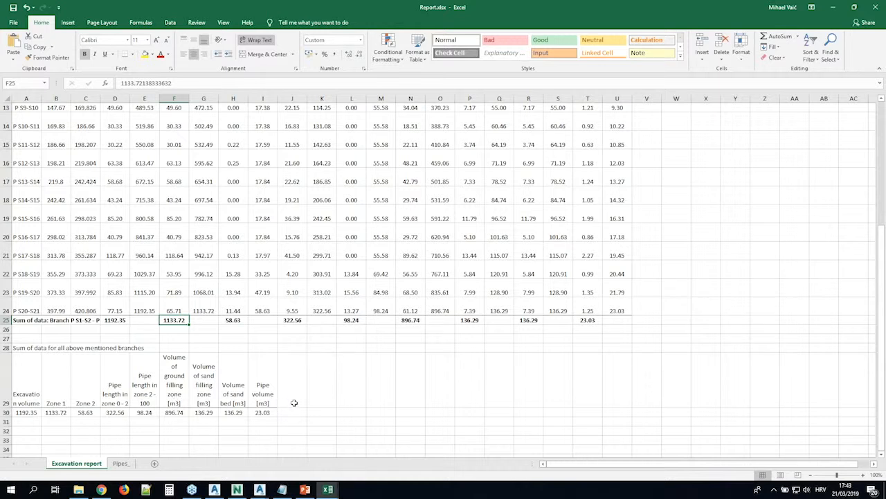
- Fit columns A to C of the Pipes sheet to their contents and examine the pipe's description, inner diameter and 3D length
{"action": "left_click", "coordinate": [120, 464]}
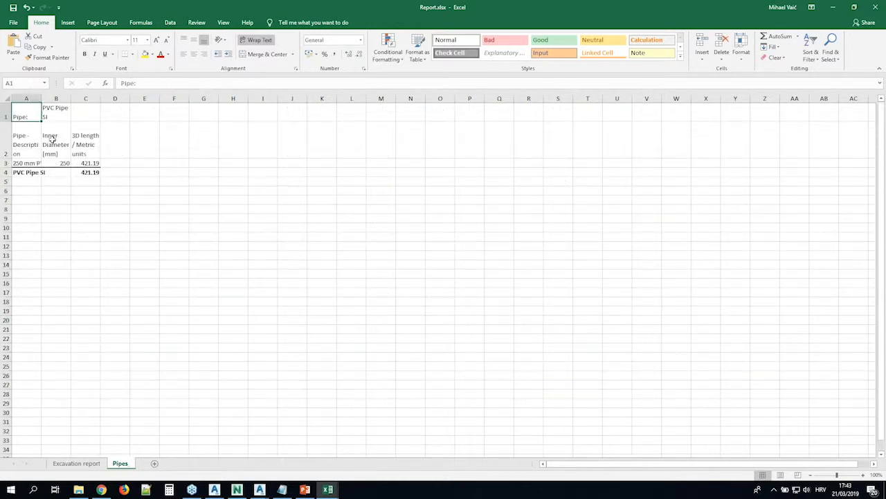
{"action": "left_click_drag", "start_coordinate": [31, 97], "coordinate": [89, 98]}
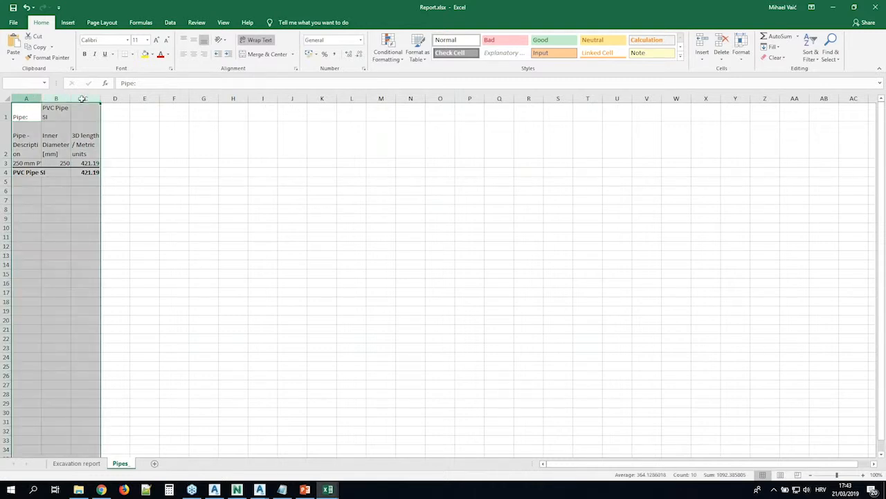
{"action": "double_click", "coordinate": [101, 98]}
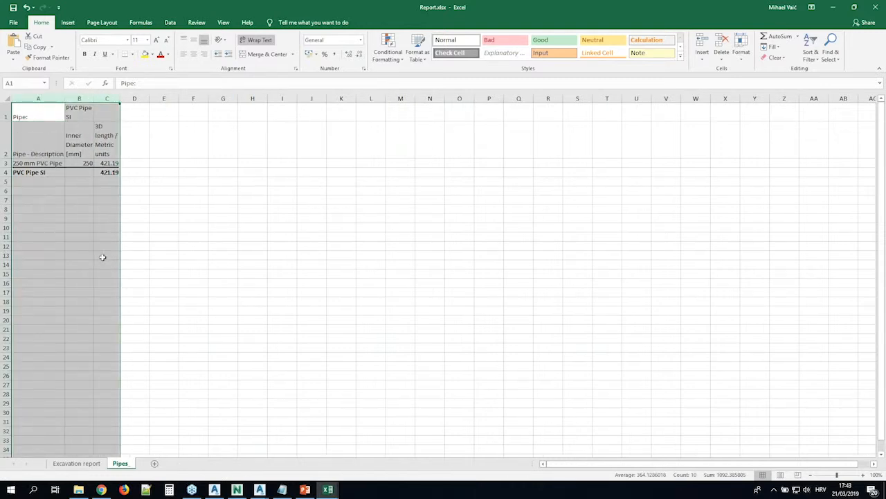
{"action": "left_click_drag", "start_coordinate": [35, 163], "coordinate": [107, 163]}
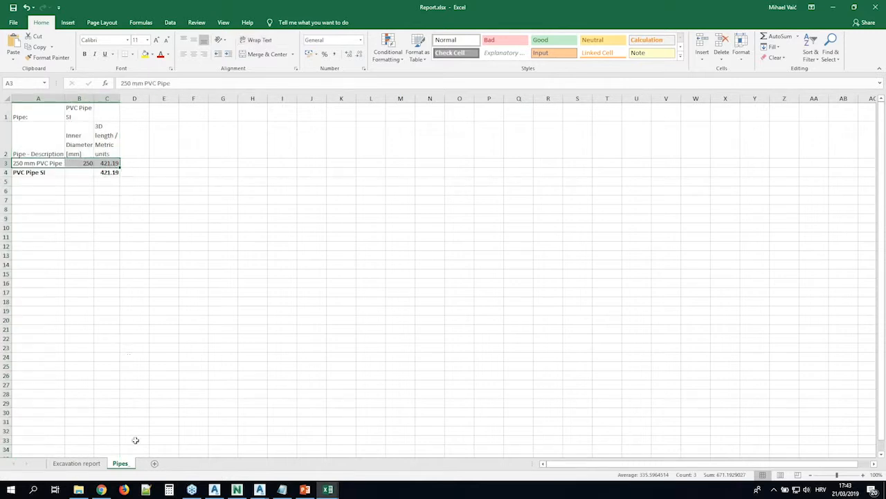
- Close the Report.xlsx and Book1 workbooks without saving changes and return to the Excavation report dialog in Civil 3D
{"action": "left_click", "coordinate": [86, 463]}
{"action": "left_click", "coordinate": [880, 5]}
{"action": "left_click", "coordinate": [442, 254]}
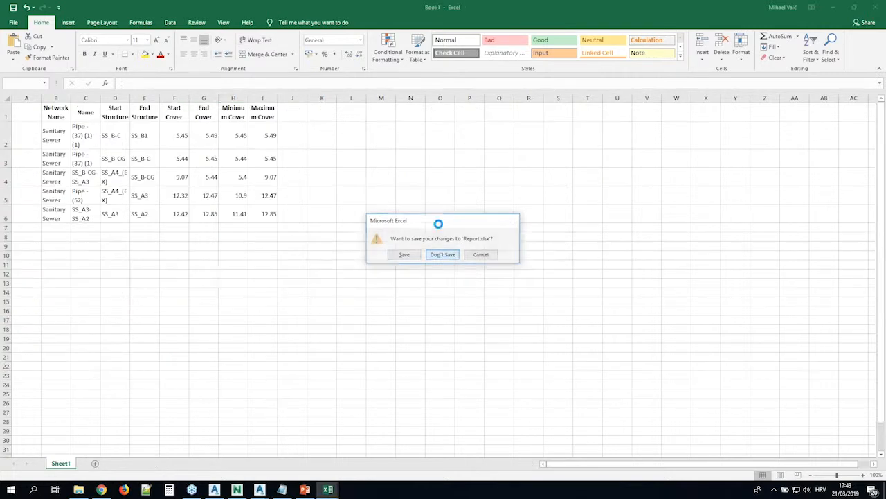
{"action": "left_click", "coordinate": [879, 5]}
{"action": "left_click", "coordinate": [443, 261]}
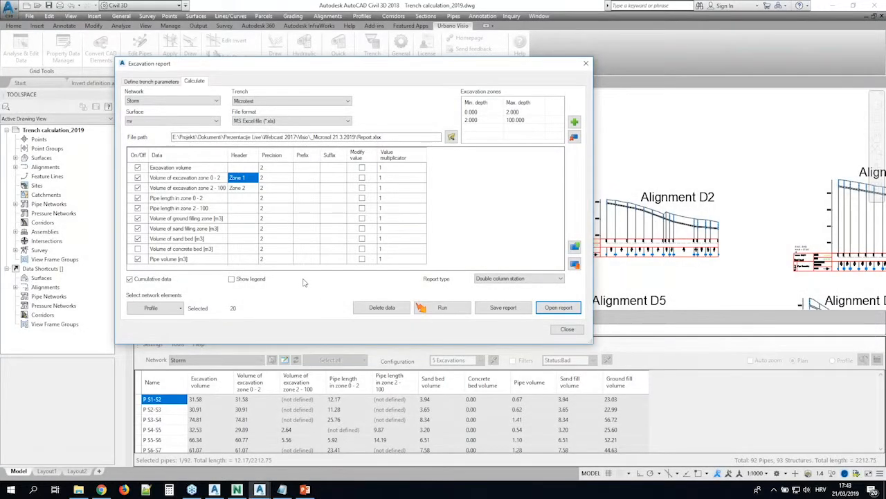
- Select all elements of the Storm network, delete their existing excavation data and rerun the excavation calculation
{"action": "left_click", "coordinate": [180, 309]}
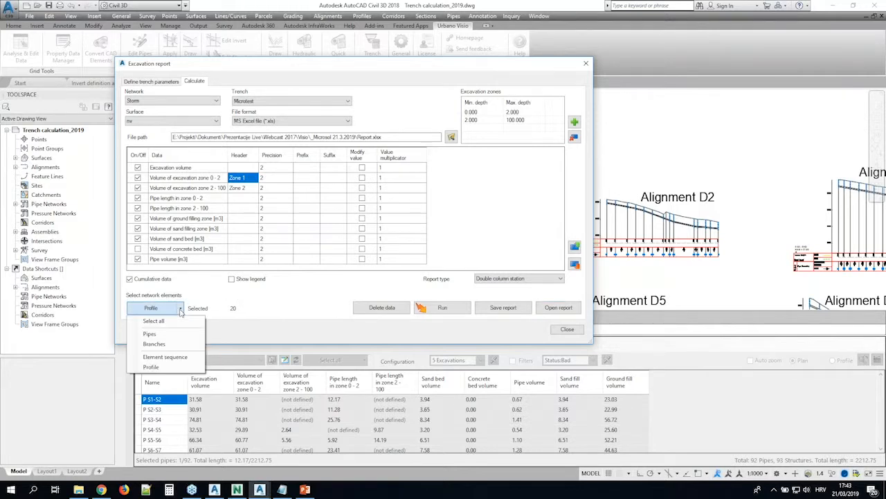
{"action": "left_click", "coordinate": [166, 322]}
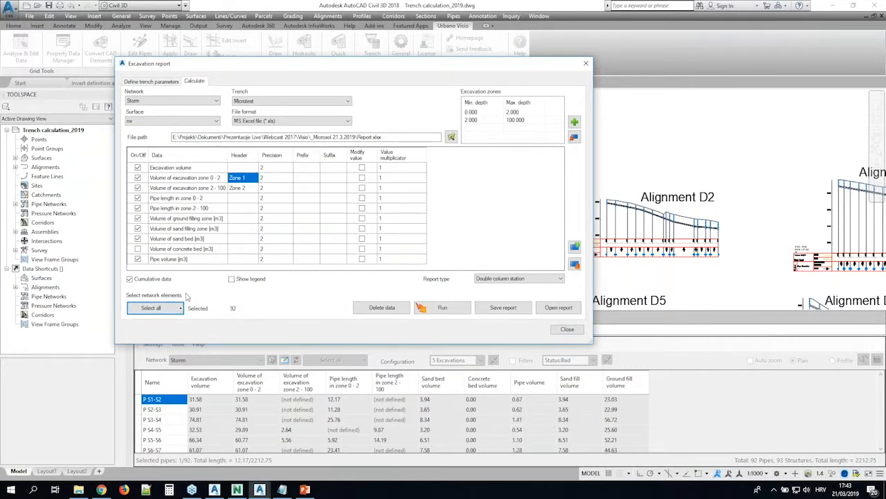
{"action": "left_click", "coordinate": [395, 310]}
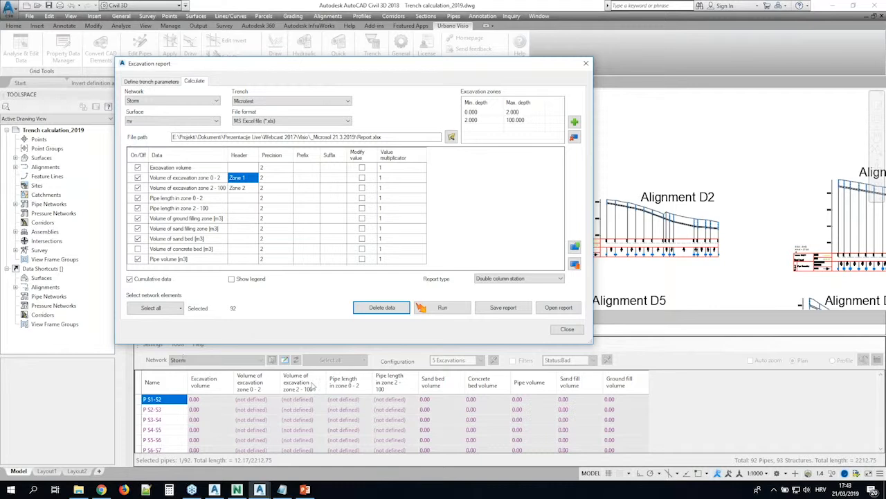
{"action": "left_click", "coordinate": [421, 308]}
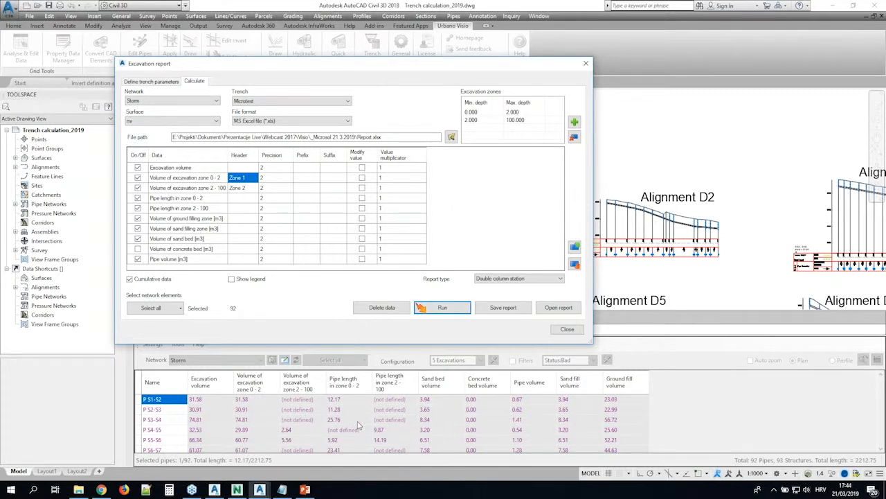
- Save the excavation report for the whole Storm network to Report.xlsx and open it in a maximized Excel window
{"action": "left_click", "coordinate": [503, 308]}
{"action": "left_click", "coordinate": [363, 226]}
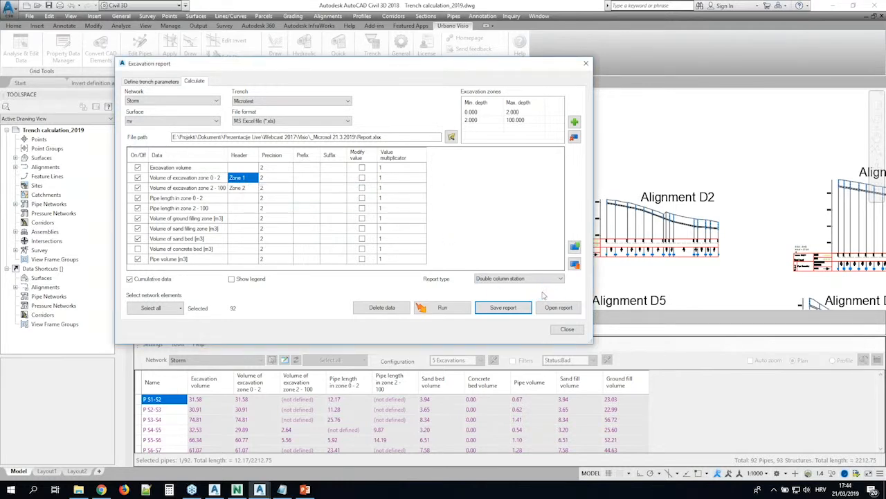
{"action": "left_click", "coordinate": [557, 307]}
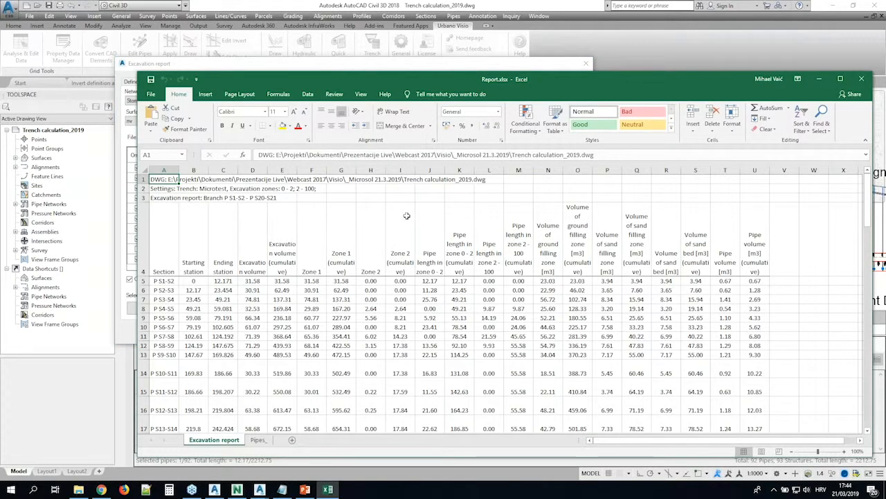
{"action": "double_click", "coordinate": [455, 75]}
- Examine the branch tables and the overall sum in the full report, and the lengths by pipe diameter on the Pipes sheet
{"action": "scroll", "coordinate": [354, 191], "scroll_direction": "down", "scroll_amount": 1}
{"action": "scroll", "coordinate": [353, 193], "scroll_direction": "down", "scroll_amount": 11}
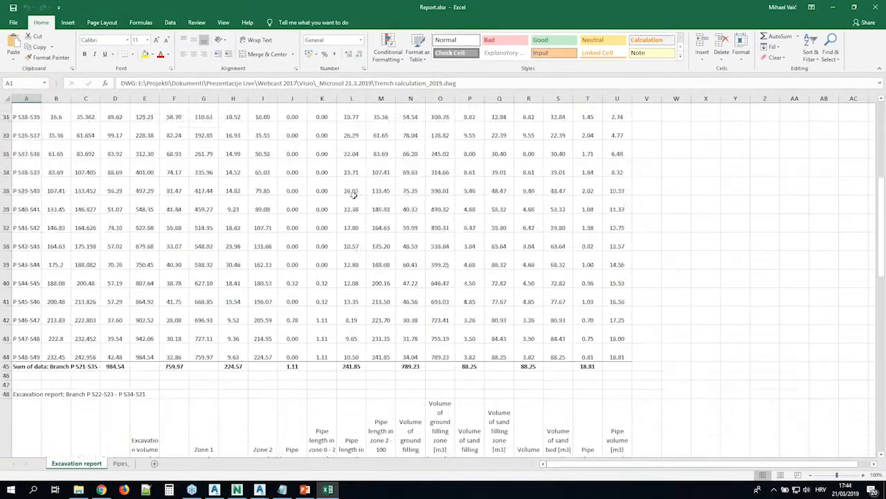
{"action": "scroll", "coordinate": [353, 196], "scroll_direction": "down", "scroll_amount": 9}
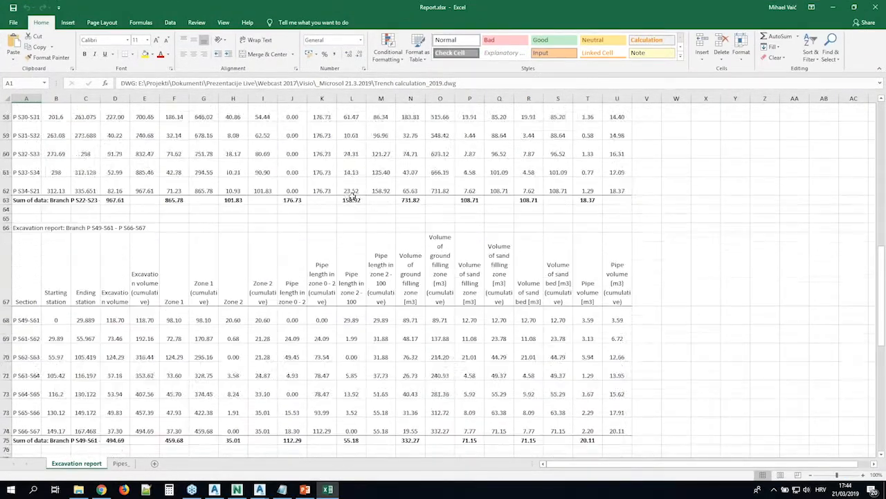
{"action": "scroll", "coordinate": [352, 197], "scroll_direction": "down", "scroll_amount": 10}
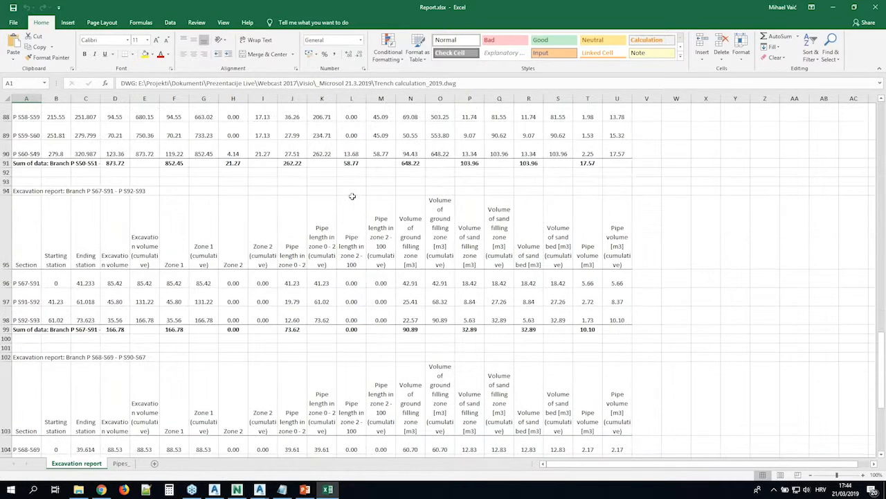
{"action": "scroll", "coordinate": [352, 197], "scroll_direction": "down", "scroll_amount": 6}
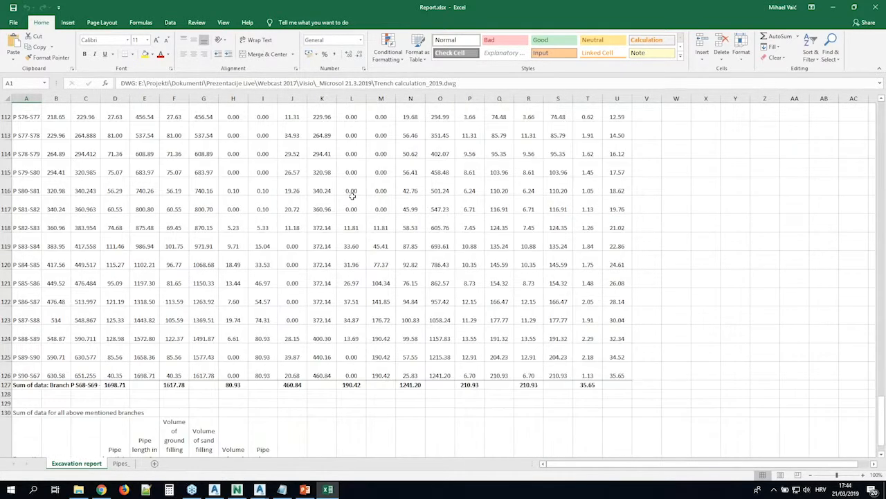
{"action": "scroll", "coordinate": [352, 196], "scroll_direction": "down", "scroll_amount": 4}
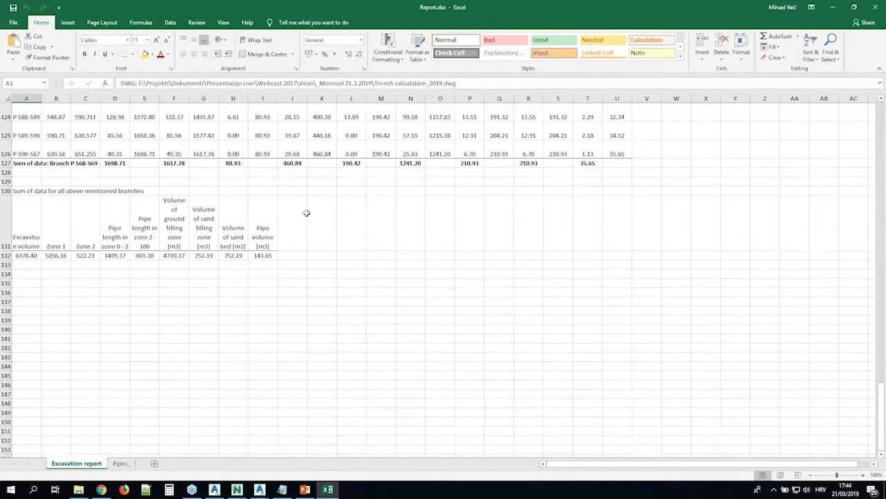
{"action": "left_click_drag", "start_coordinate": [28, 215], "coordinate": [264, 254]}
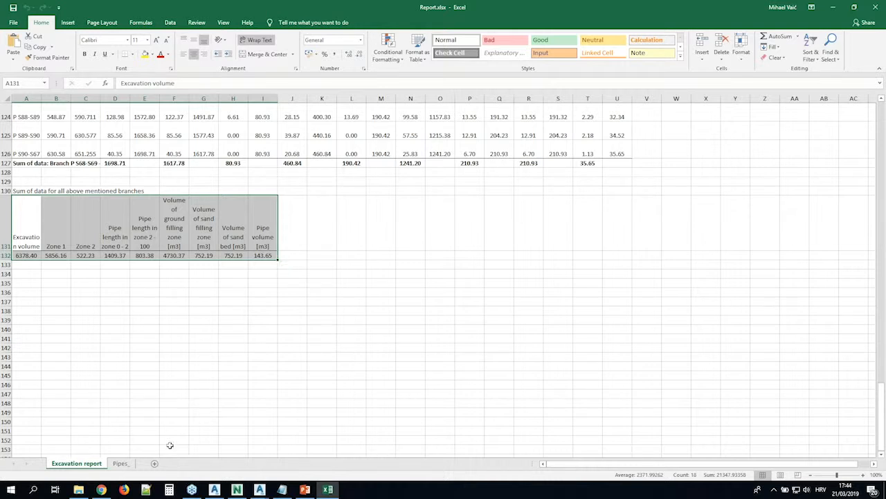
{"action": "left_click", "coordinate": [125, 464]}
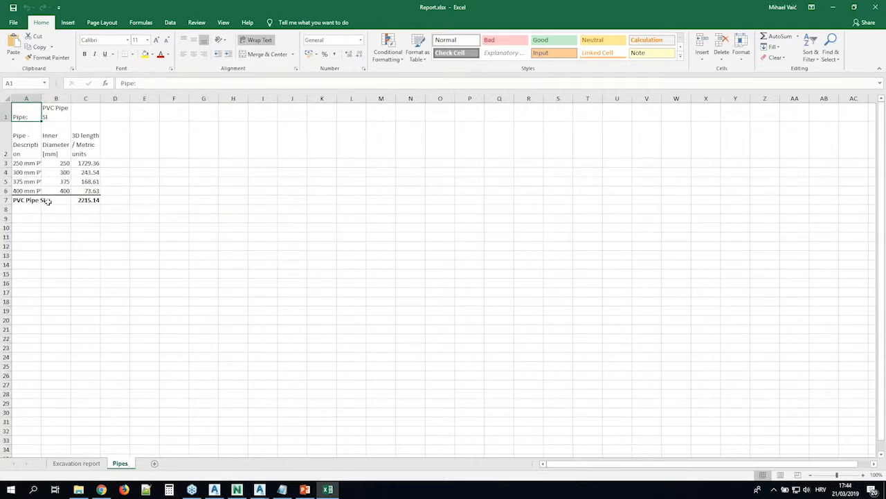
{"action": "left_click_drag", "start_coordinate": [29, 162], "coordinate": [92, 181]}
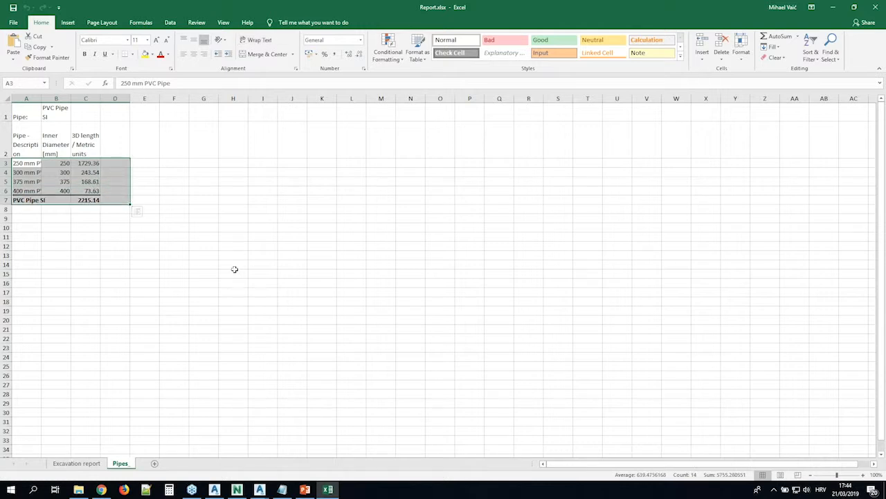
- Minimize the Excel report and close the Excavation report dialog in Civil 3D
{"action": "left_click", "coordinate": [833, 7]}
{"action": "left_click", "coordinate": [567, 329]}
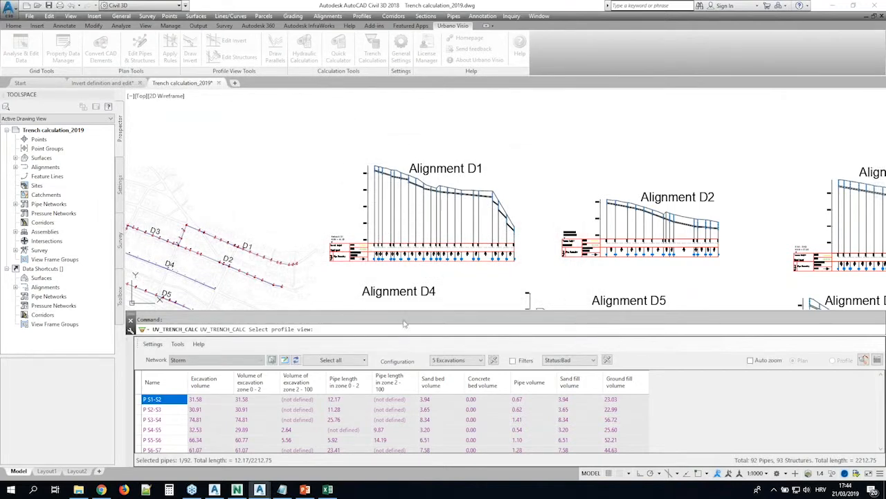
{"action": "key", "text": "Escape"}
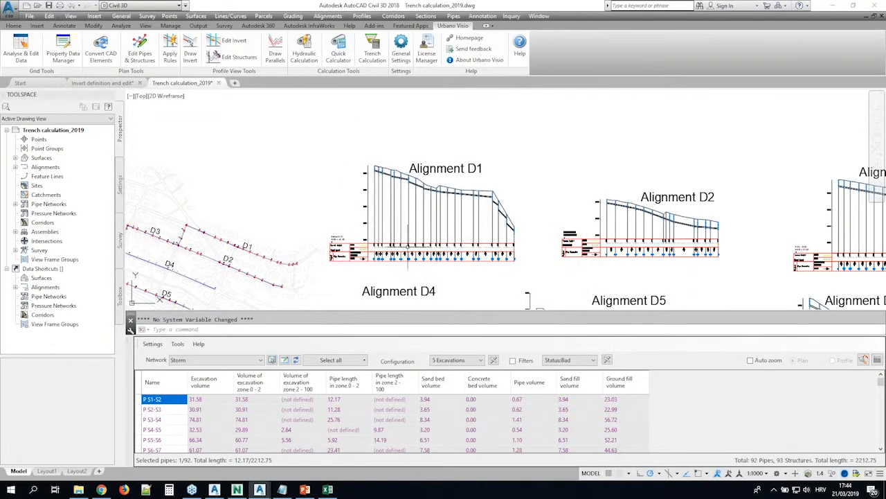
{"action": "middle_click_drag", "start_coordinate": [407, 285], "coordinate": [508, 127]}
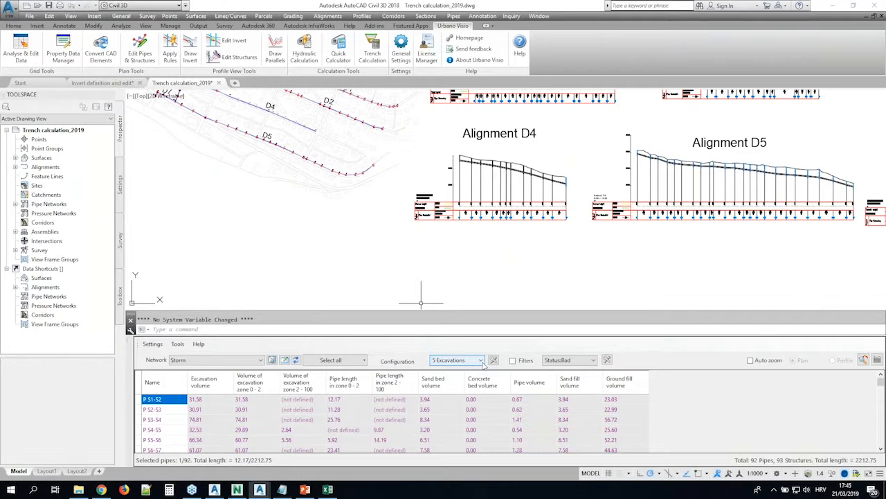
{"action": "left_click", "coordinate": [477, 360]}
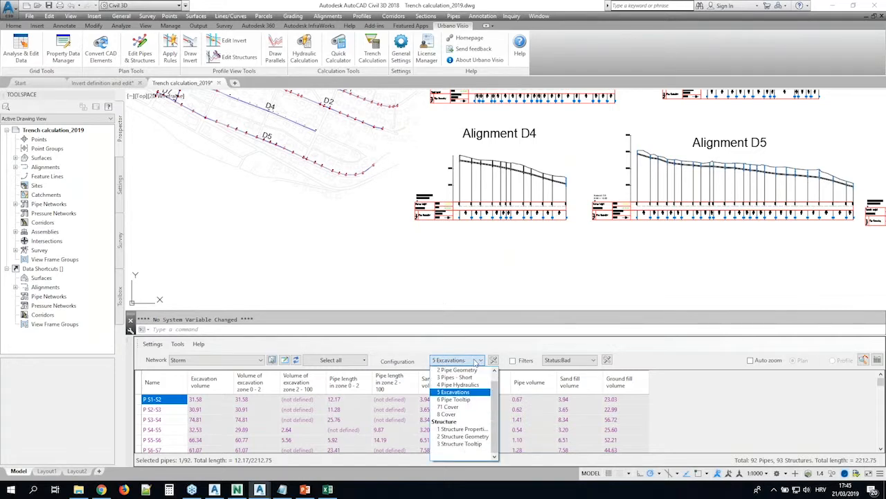
{"action": "left_click", "coordinate": [476, 362]}
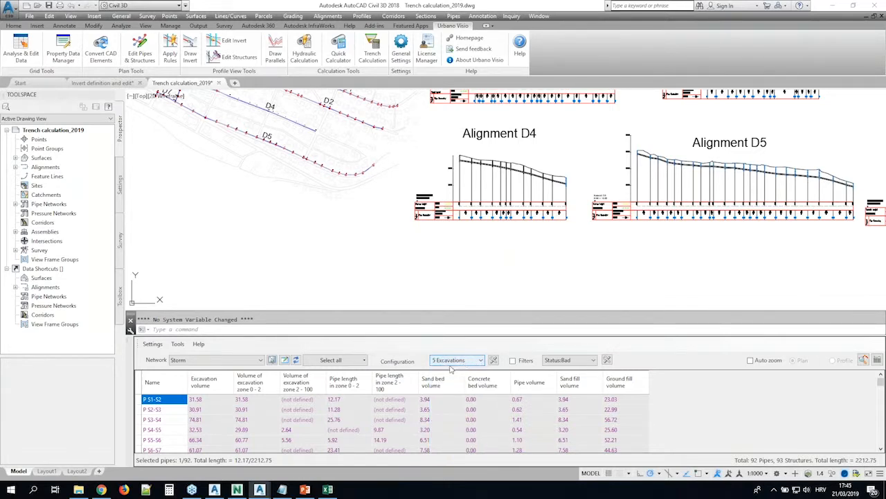
- Filter the Storm network's excavation table by profile so that it lists only the pipes of the Alignment D4 profile view
{"action": "middle_click_drag", "start_coordinate": [285, 163], "coordinate": [435, 284]}
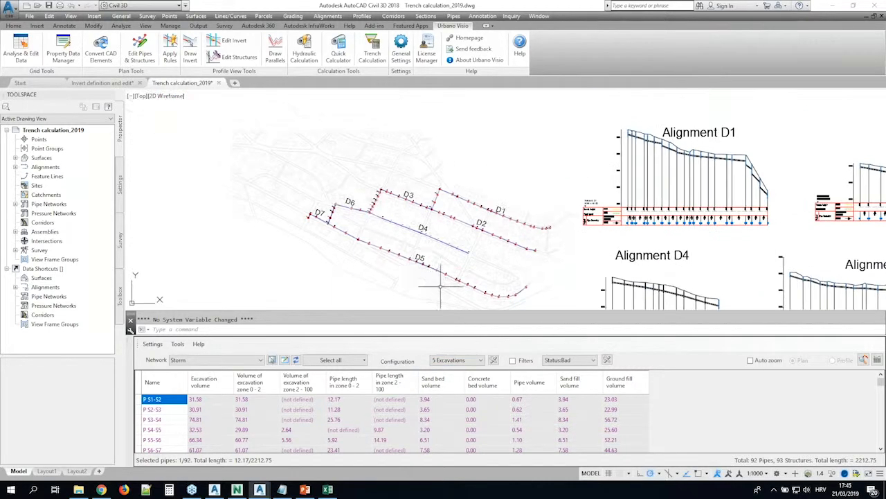
{"action": "middle_click_drag", "start_coordinate": [503, 268], "coordinate": [412, 219]}
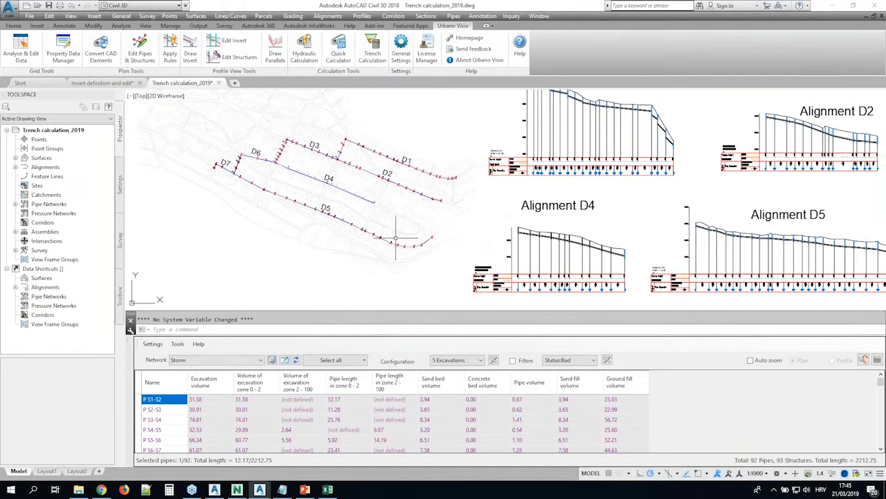
{"action": "left_click", "coordinate": [365, 360]}
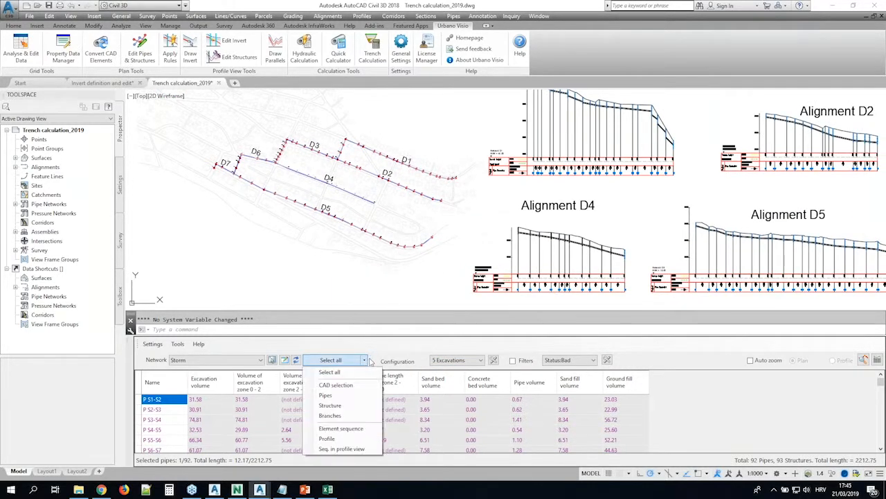
{"action": "left_click", "coordinate": [347, 439]}
{"action": "left_click", "coordinate": [558, 262]}
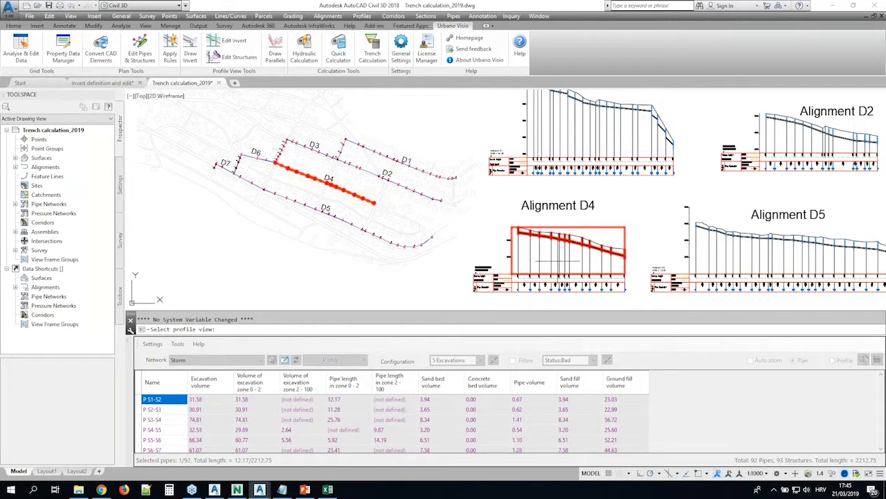
{"action": "right_click", "coordinate": [558, 263]}
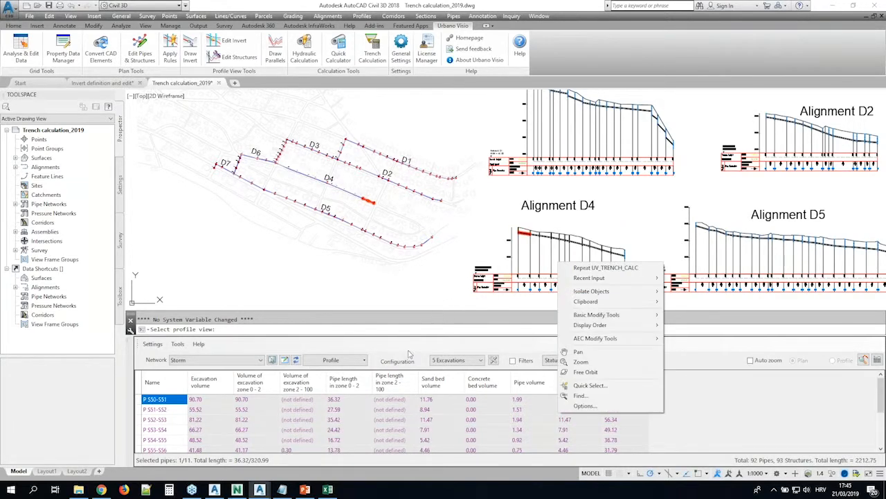
{"action": "left_click", "coordinate": [487, 410]}
- Examine the excavation, sand bed, pipe, sand fill and ground fill volumes of the Alignment D4 pipes
{"action": "left_click_drag", "start_coordinate": [210, 400], "coordinate": [215, 454]}
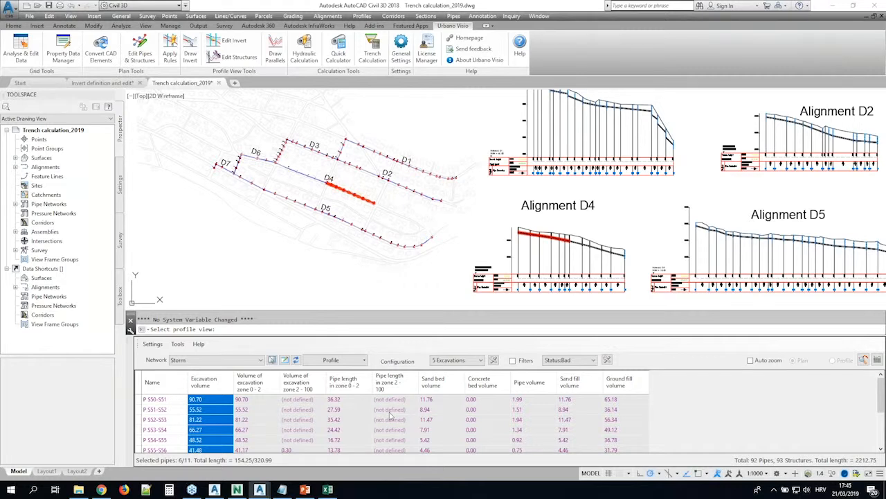
{"action": "left_click_drag", "start_coordinate": [431, 401], "coordinate": [611, 436]}
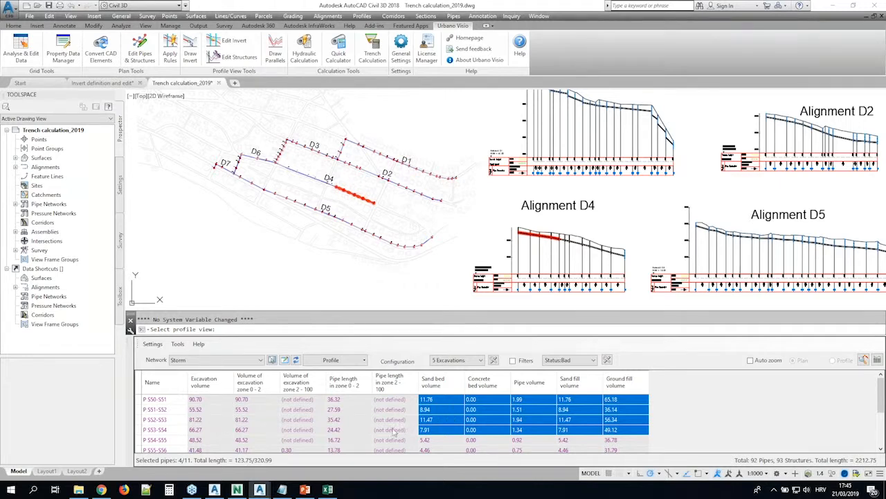
{"action": "scroll", "coordinate": [375, 423], "scroll_direction": "down", "scroll_amount": 2}
{"action": "scroll", "coordinate": [376, 424], "scroll_direction": "up", "scroll_amount": 2}
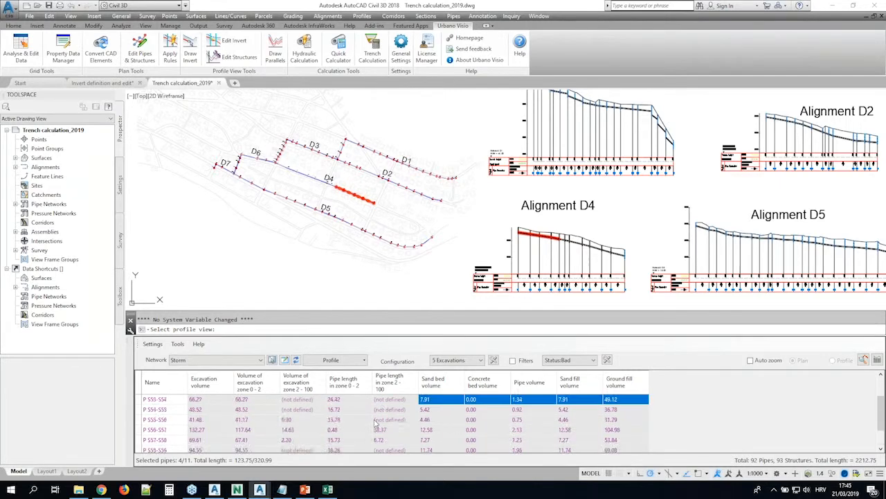
- Sort the table by pipe length in zone 2 - 100 in descending order and select the pipes with defined lengths
{"action": "left_click", "coordinate": [413, 410]}
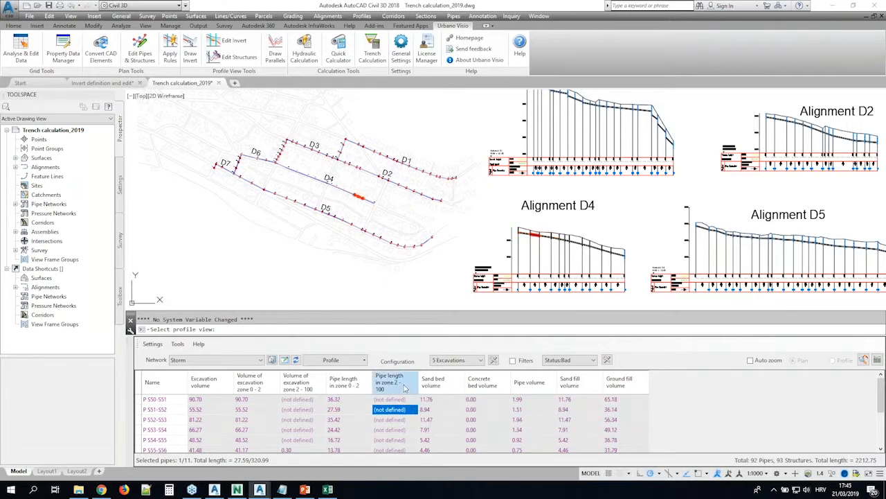
{"action": "left_click", "coordinate": [405, 388]}
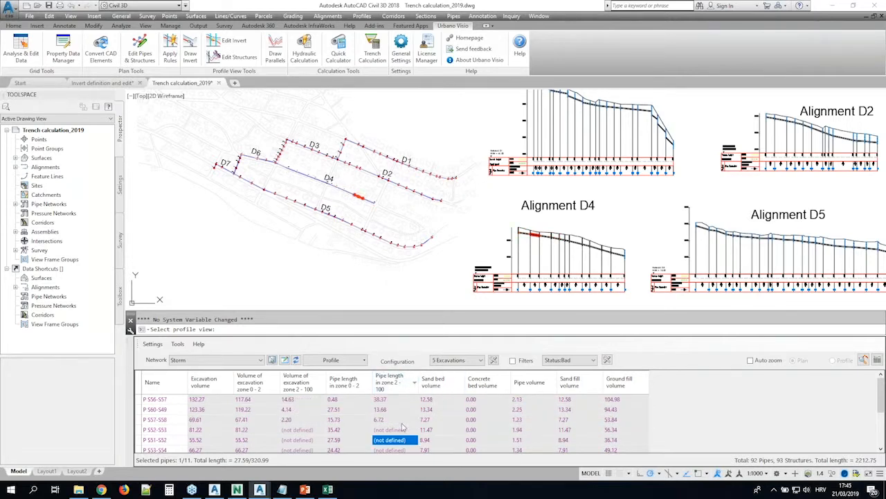
{"action": "left_click_drag", "start_coordinate": [395, 399], "coordinate": [395, 424]}
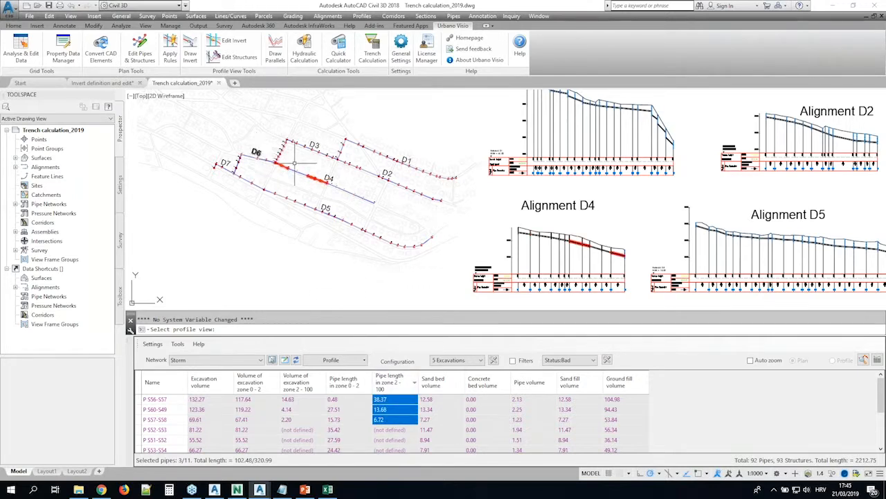
- Inspect where the pipes reaching excavation zone 2 - 100 lie in the plan and in the Alignment D4 profile view
{"action": "scroll", "coordinate": [291, 167], "scroll_direction": "up", "scroll_amount": 5}
{"action": "scroll", "coordinate": [284, 181], "scroll_direction": "down", "scroll_amount": 2}
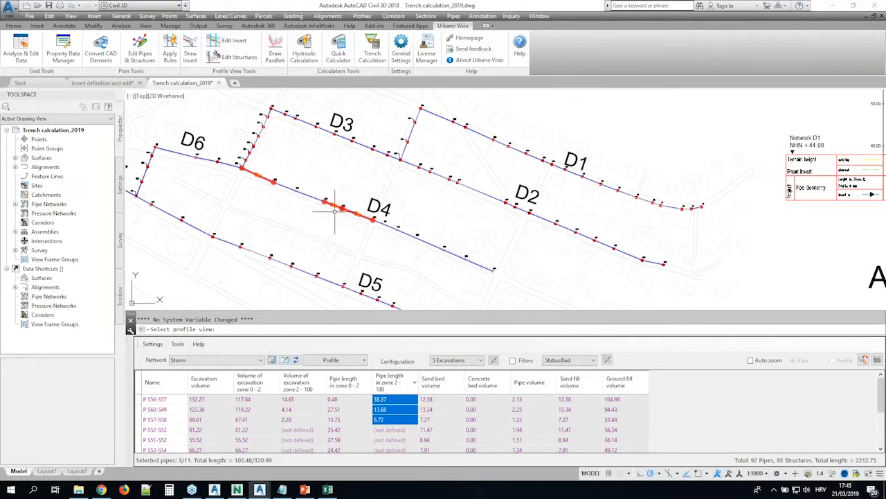
{"action": "scroll", "coordinate": [310, 198], "scroll_direction": "up", "scroll_amount": 4}
{"action": "scroll", "coordinate": [296, 194], "scroll_direction": "down", "scroll_amount": 4}
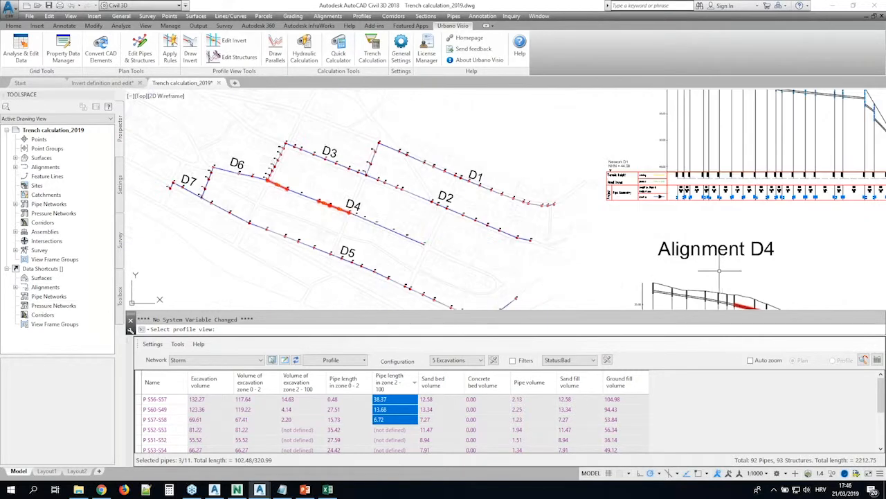
{"action": "scroll", "coordinate": [749, 272], "scroll_direction": "down", "scroll_amount": 2}
{"action": "middle_click_drag", "start_coordinate": [749, 272], "coordinate": [501, 220]}
{"action": "scroll", "coordinate": [507, 244], "scroll_direction": "up", "scroll_amount": 5}
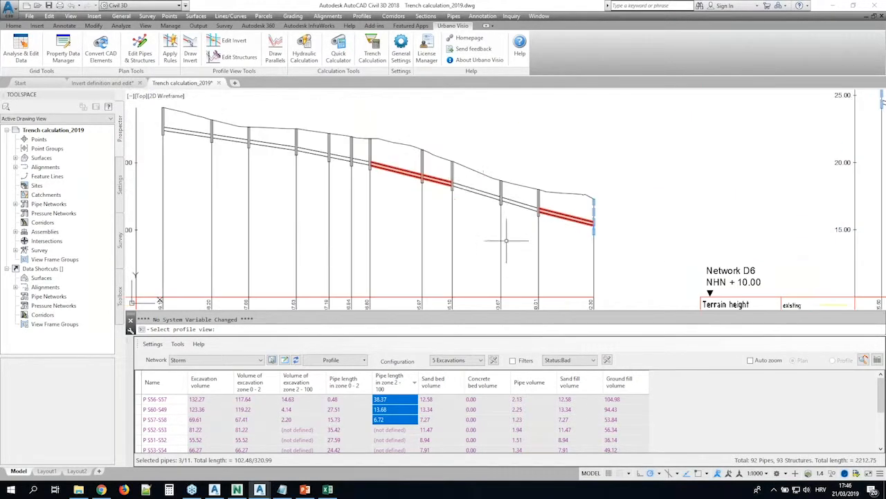
{"action": "scroll", "coordinate": [454, 149], "scroll_direction": "up", "scroll_amount": 2}
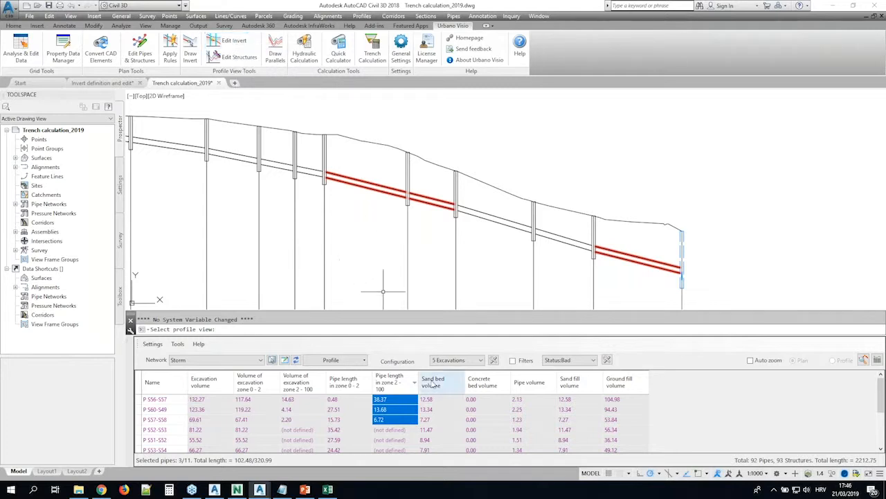
{"action": "left_click", "coordinate": [444, 419]}
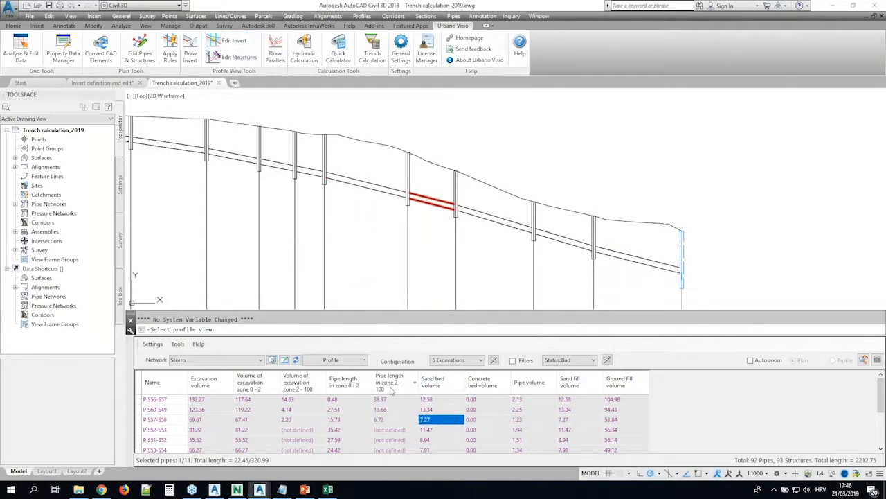
{"action": "scroll", "coordinate": [386, 232], "scroll_direction": "down", "scroll_amount": 5}
{"action": "scroll", "coordinate": [387, 232], "scroll_direction": "down", "scroll_amount": 3}
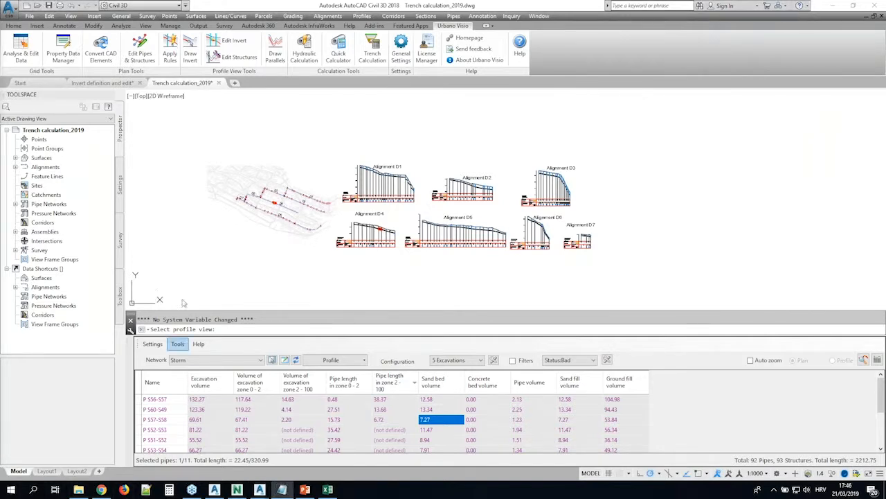
- Run PROPERTYSETDEFINE and display the definition of the TrenchData-VISIO property set in Style Manager
{"action": "left_click", "coordinate": [236, 329]}
{"action": "key", "text": "Escape"}
{"action": "key", "text": "ctrl+v"}
{"action": "key", "text": "Return"}
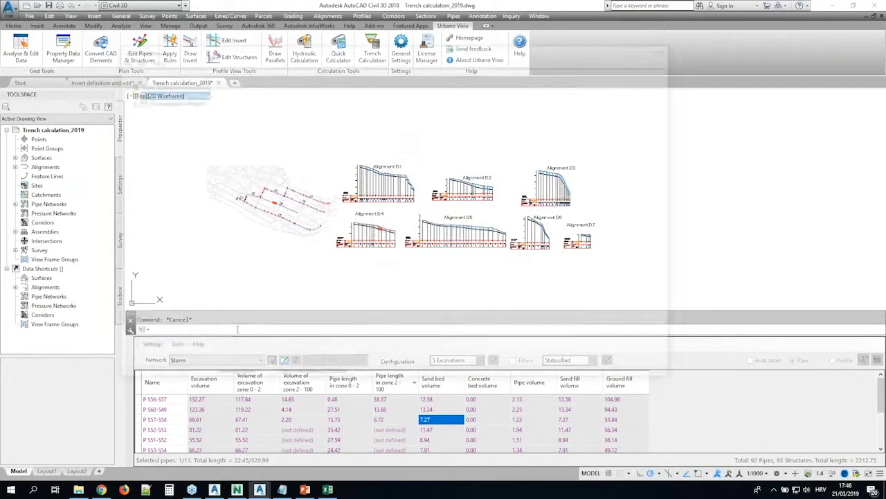
{"action": "left_click", "coordinate": [182, 126]}
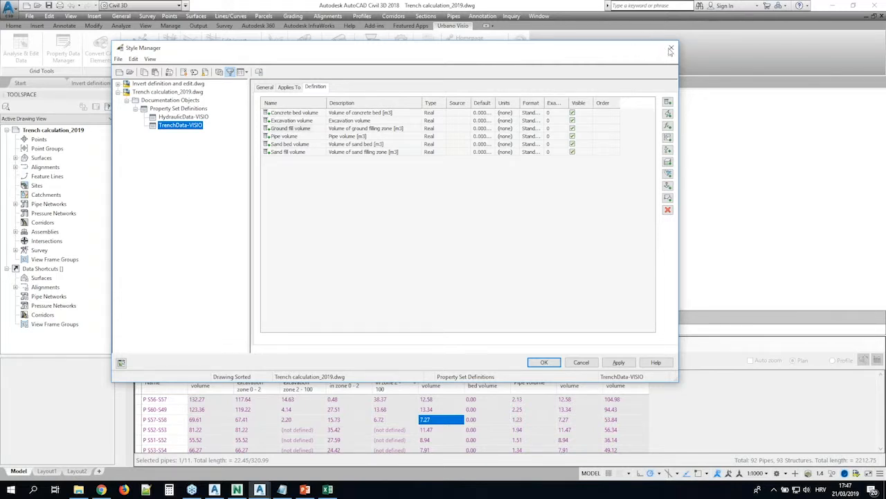
- Review the HydraulicData-VISIO property set definition and close Style Manager without applying changes
{"action": "left_click", "coordinate": [174, 117]}
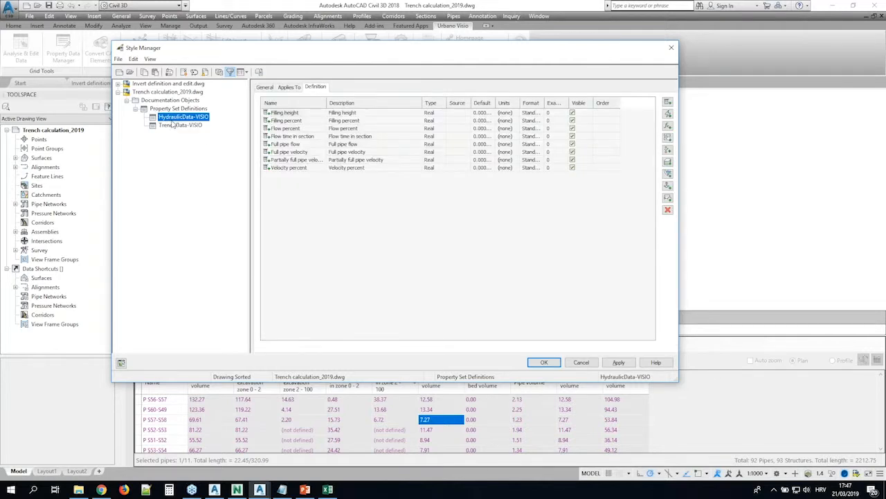
{"action": "left_click", "coordinate": [671, 48]}
{"action": "left_click", "coordinate": [458, 230]}
{"action": "left_click", "coordinate": [581, 363]}
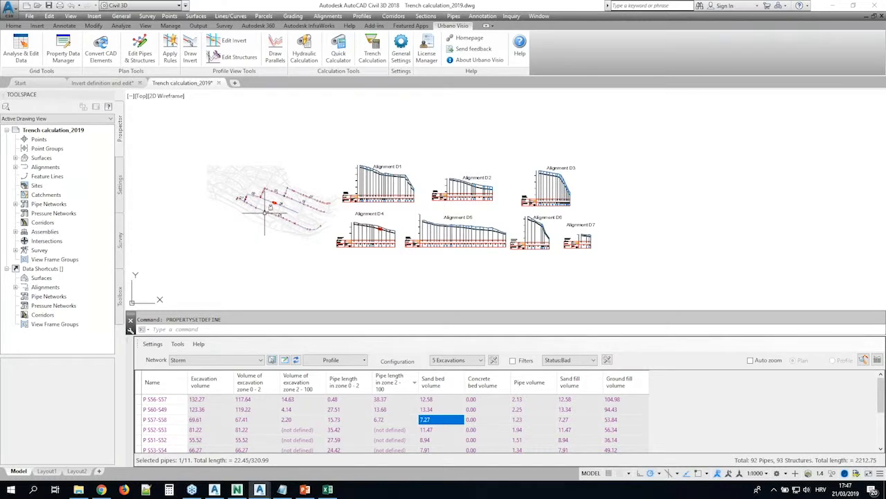
- List all elements of the Storm network in the excavation table again, with branch D5's curved end in the plan view
{"action": "scroll", "coordinate": [291, 232], "scroll_direction": "up", "scroll_amount": 6}
{"action": "scroll", "coordinate": [298, 236], "scroll_direction": "up", "scroll_amount": 2}
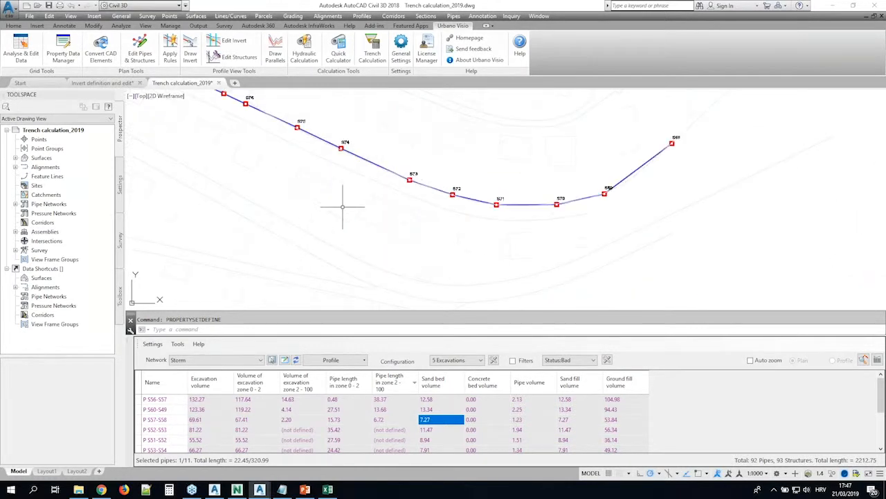
{"action": "scroll", "coordinate": [354, 194], "scroll_direction": "down", "scroll_amount": 2}
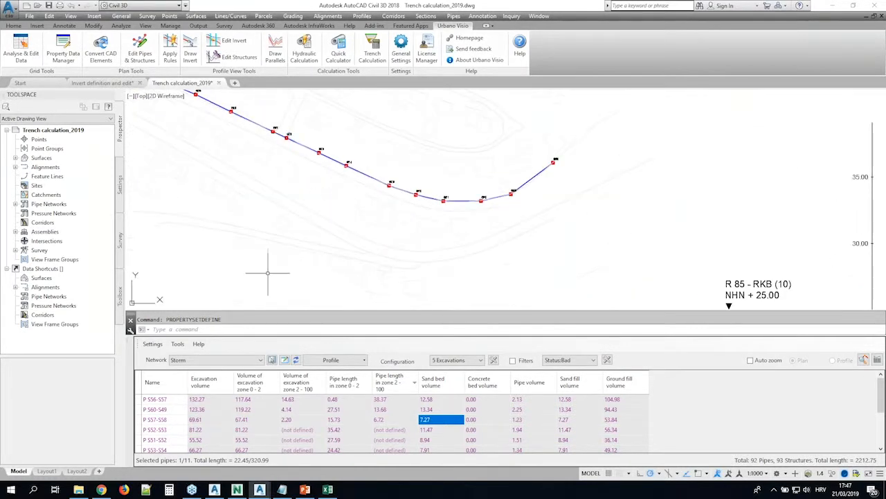
{"action": "left_click", "coordinate": [364, 360]}
{"action": "left_click", "coordinate": [332, 372]}
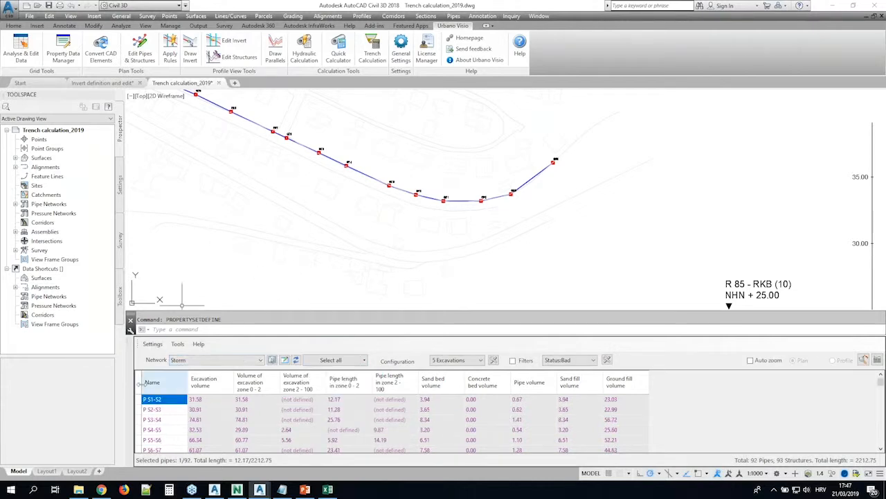
- Open the Add Labels dialog for pipe networks and set the label type to Single Part Plan
{"action": "left_click", "coordinate": [453, 17]}
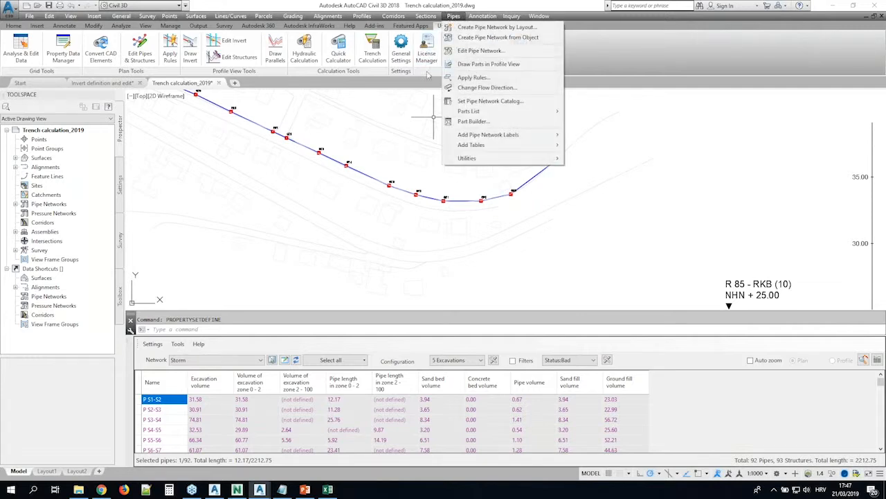
{"action": "mouse_move", "coordinate": [459, 147]}
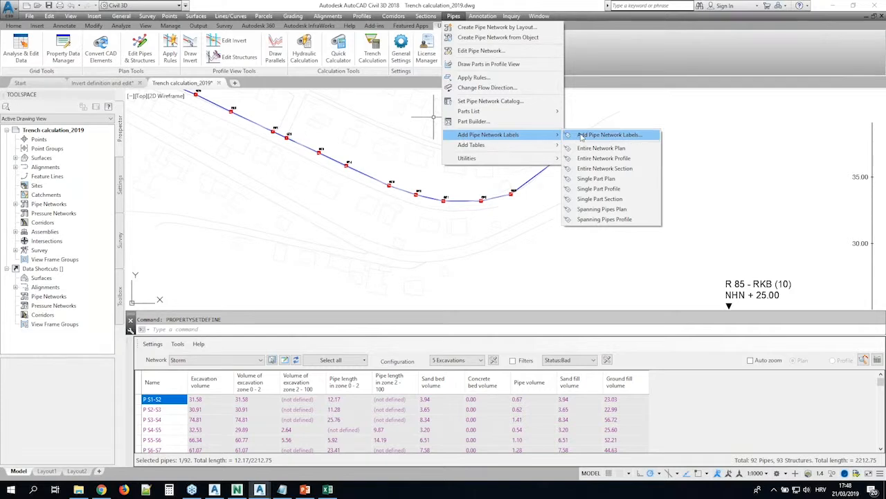
{"action": "left_click", "coordinate": [581, 136]}
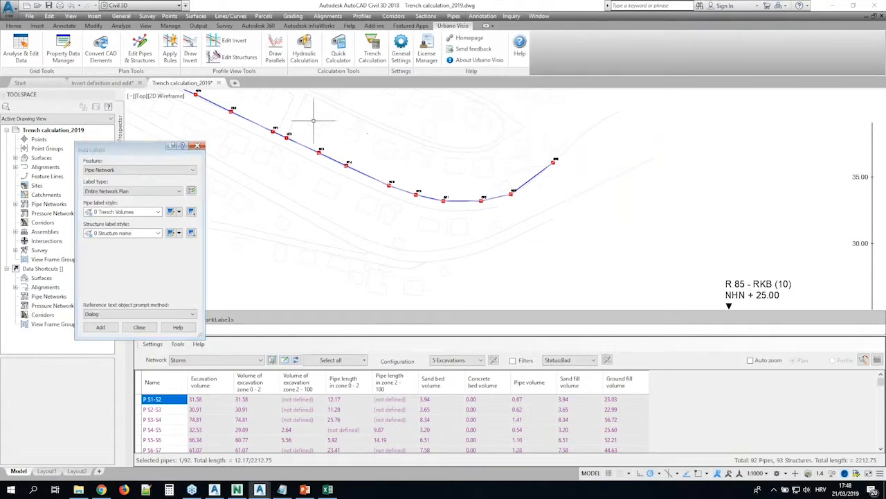
{"action": "left_click", "coordinate": [178, 192]}
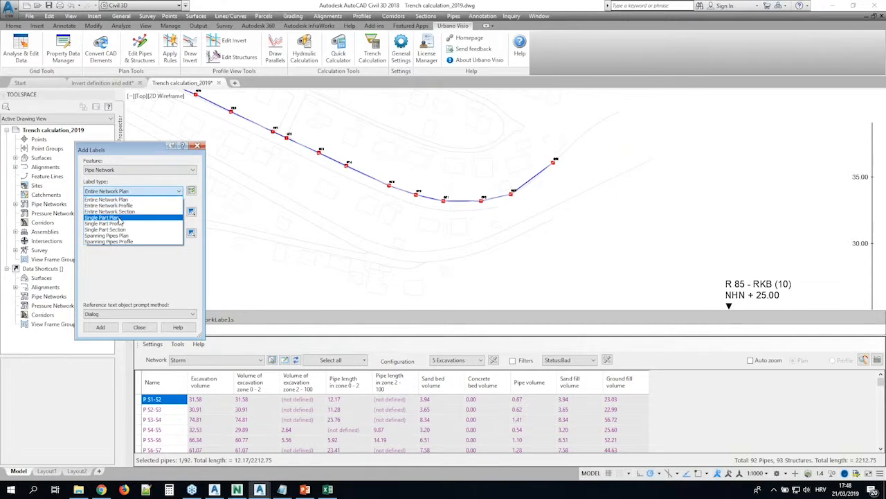
{"action": "left_click", "coordinate": [125, 220]}
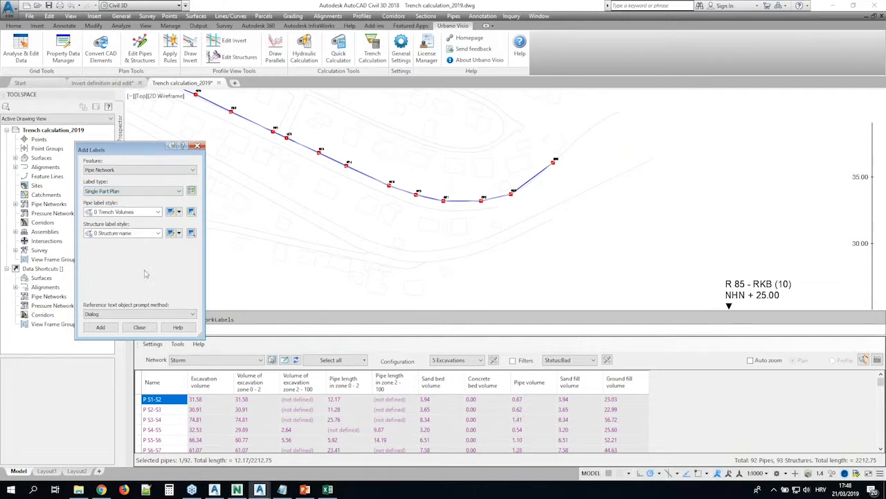
- Turn all Storm table elements into a drawing selection, label them with the 0 Trench Volumes and 0 Structure name styles, and close Add Labels
{"action": "left_click", "coordinate": [139, 383]}
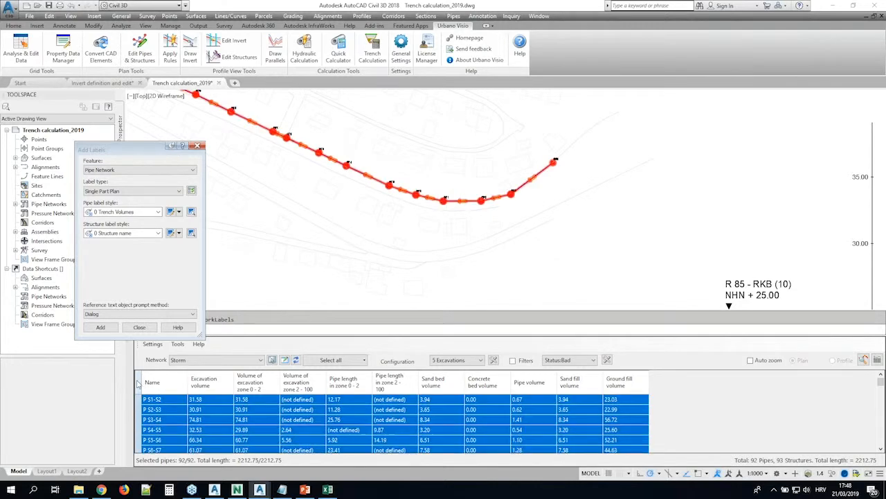
{"action": "right_click", "coordinate": [170, 413]}
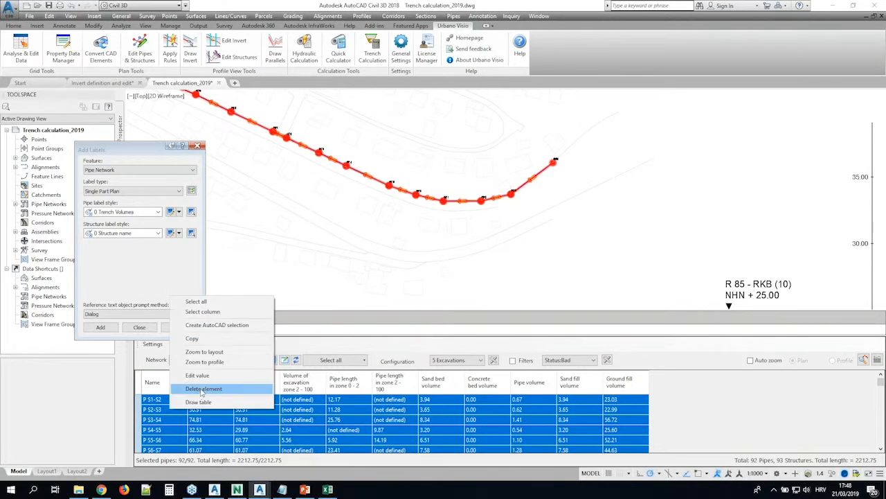
{"action": "left_click", "coordinate": [217, 325]}
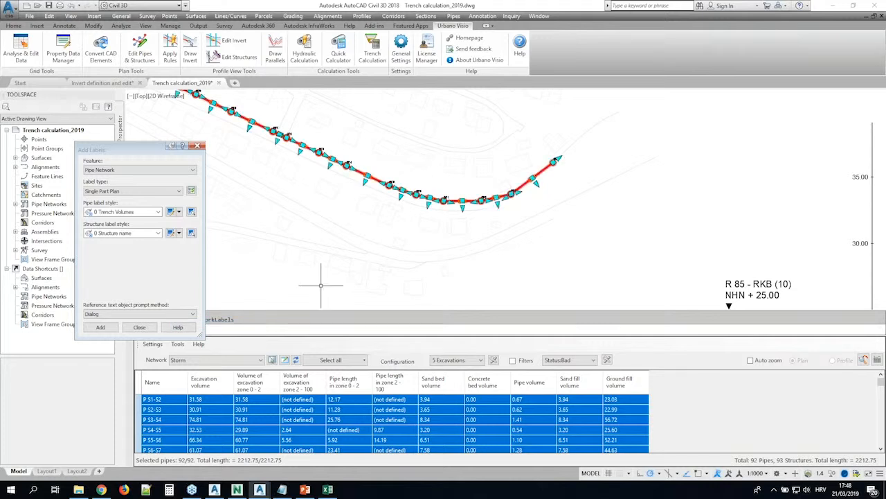
{"action": "scroll", "coordinate": [405, 137], "scroll_direction": "down", "scroll_amount": 5}
{"action": "scroll", "coordinate": [399, 138], "scroll_direction": "down", "scroll_amount": 4}
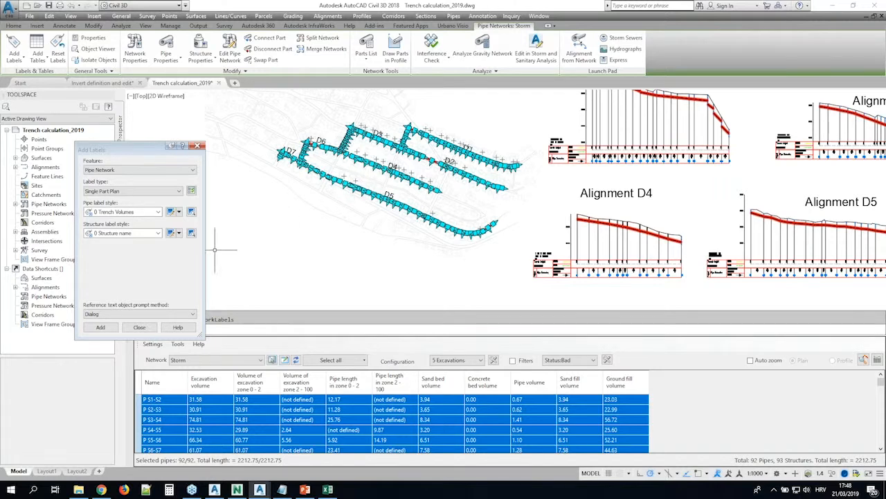
{"action": "left_click", "coordinate": [101, 330]}
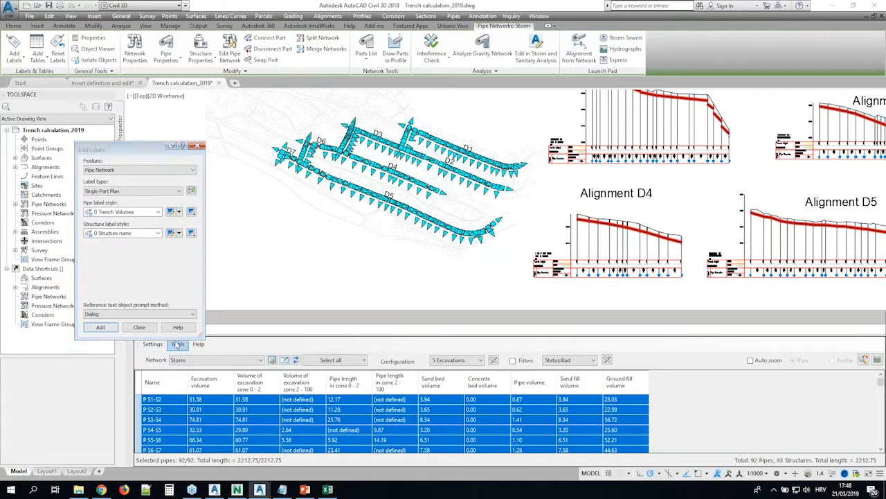
{"action": "left_click", "coordinate": [147, 328]}
{"action": "left_click", "coordinate": [209, 409]}
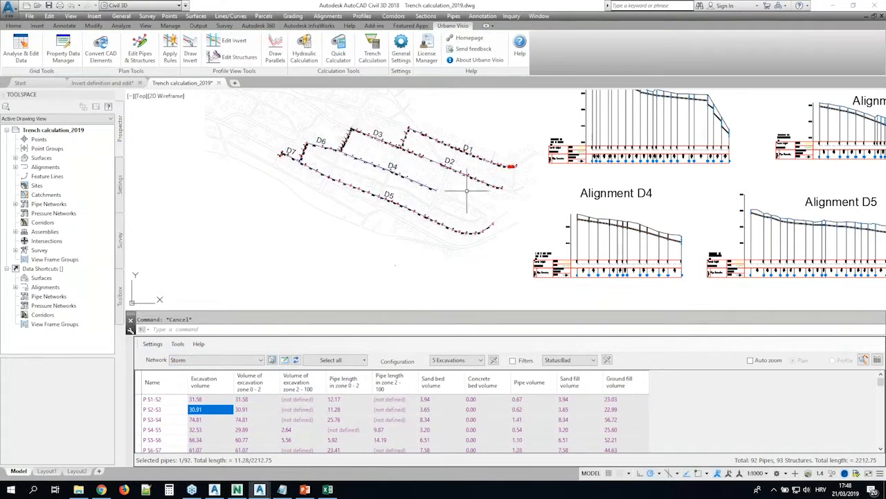
- Examine the excavation, sand bed, sand fill and ground fill labels on the branch D5 pipes from structure S74 to S69
{"action": "scroll", "coordinate": [416, 258], "scroll_direction": "up", "scroll_amount": 5}
{"action": "scroll", "coordinate": [382, 169], "scroll_direction": "up", "scroll_amount": 6}
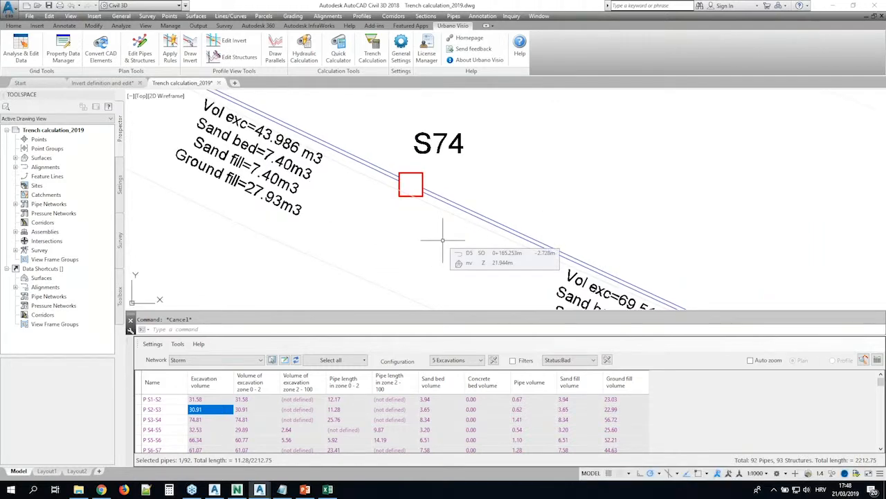
{"action": "middle_click_drag", "start_coordinate": [608, 251], "coordinate": [343, 101]}
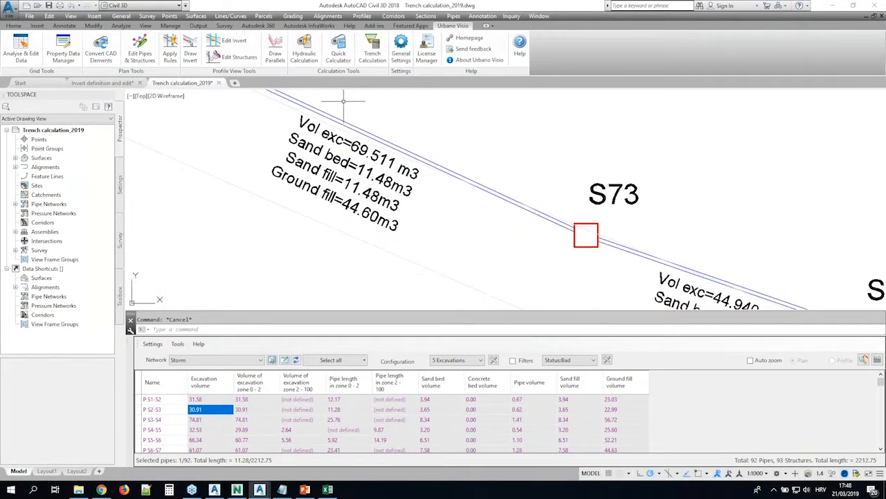
{"action": "middle_click_drag", "start_coordinate": [603, 239], "coordinate": [273, 100]}
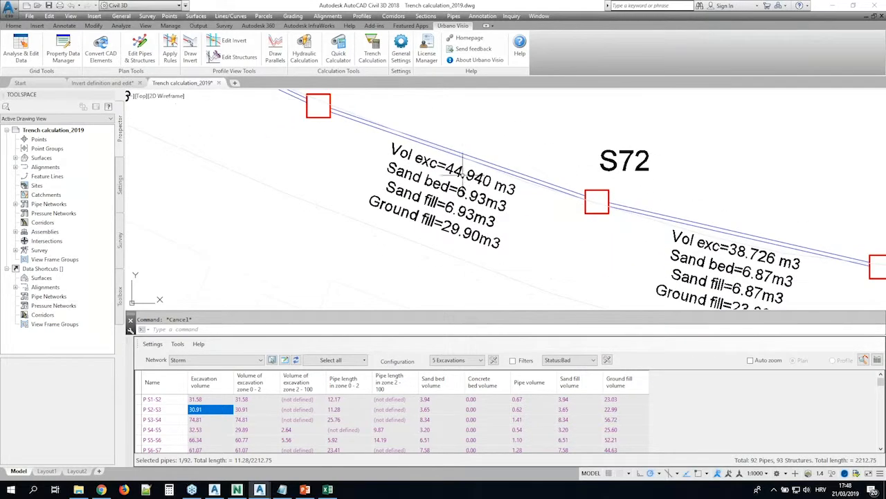
{"action": "middle_click_drag", "start_coordinate": [574, 245], "coordinate": [372, 182]}
{"action": "middle_click_drag", "start_coordinate": [666, 241], "coordinate": [461, 214]}
{"action": "middle_click_drag", "start_coordinate": [664, 223], "coordinate": [478, 208]}
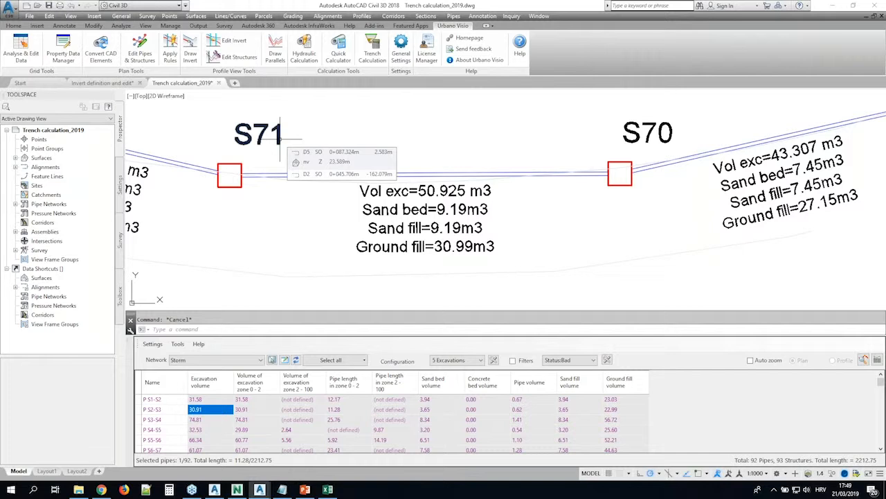
{"action": "scroll", "coordinate": [340, 245], "scroll_direction": "down", "scroll_amount": 4}
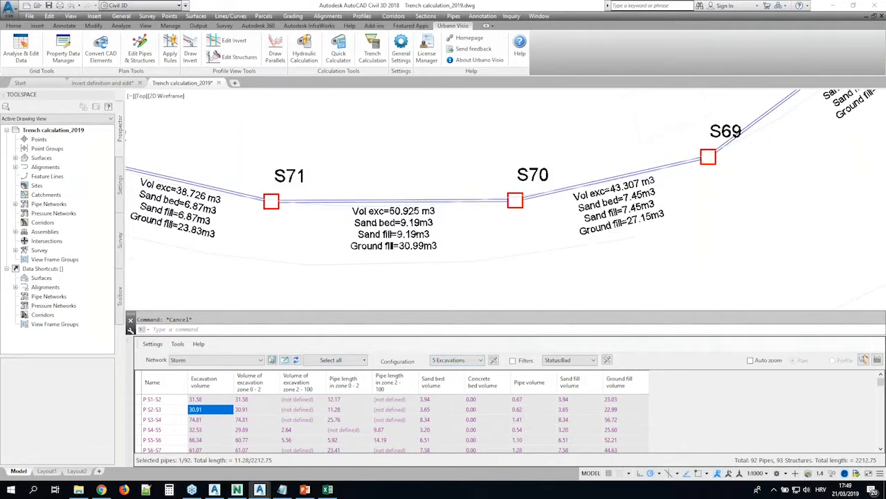